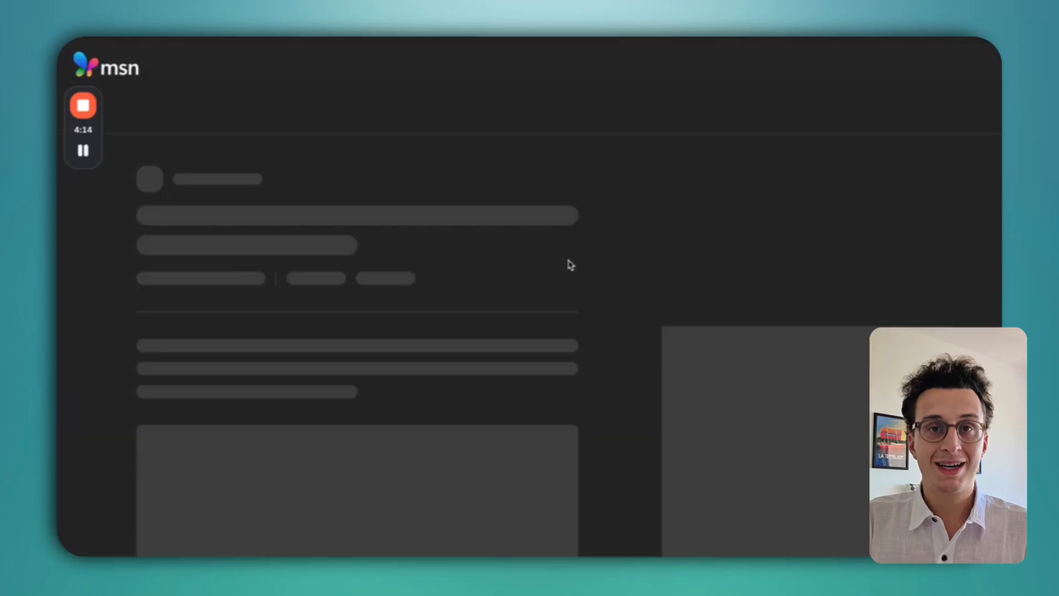
# Scroll the MSN feed down to the sponsored France Éco Infos solar-panel aid advertorial.
pyautogui.scroll(-20, 552, 276)
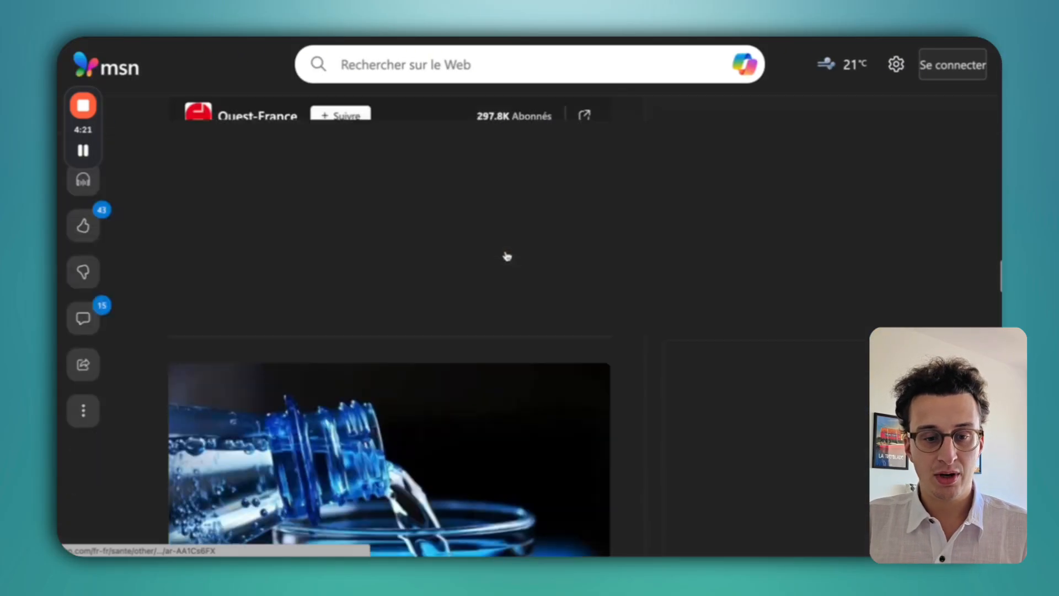
pyautogui.scroll(-10, 504, 253)
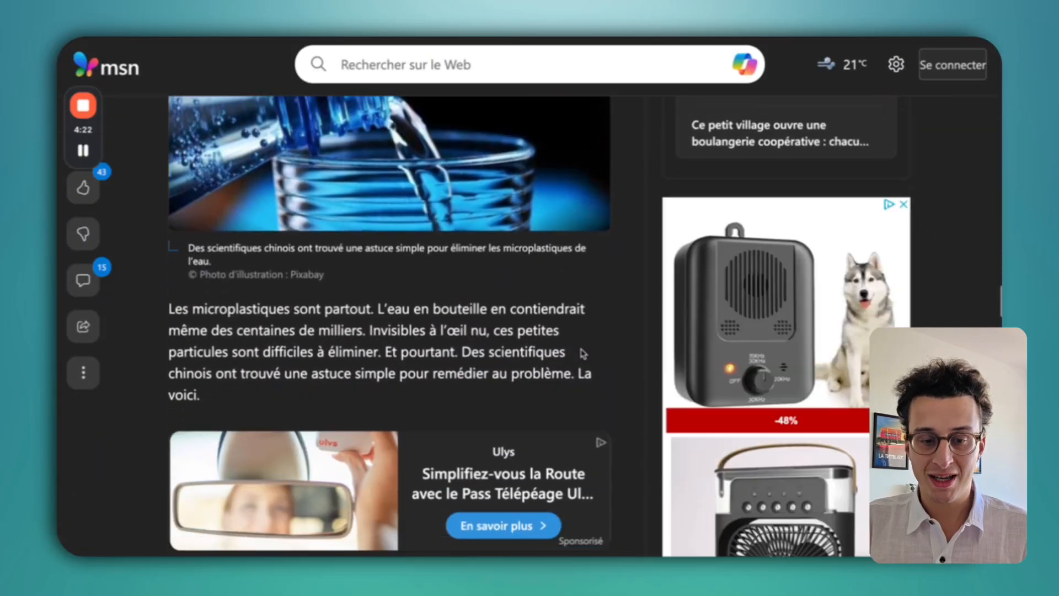
pyautogui.scroll(-10, 551, 343)
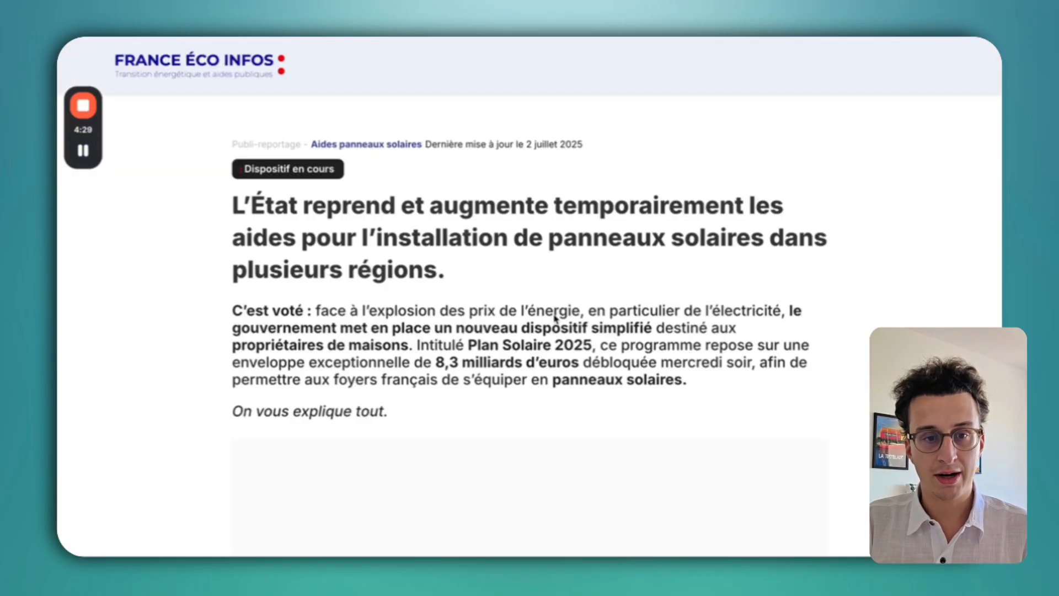
# Read the opening of the solar-panel aid advertorial, clearing a stray text highlight.
pyautogui.scroll(-2, 435, 194)
pyautogui.click(510, 187)
pyautogui.scroll(2, 508, 185)
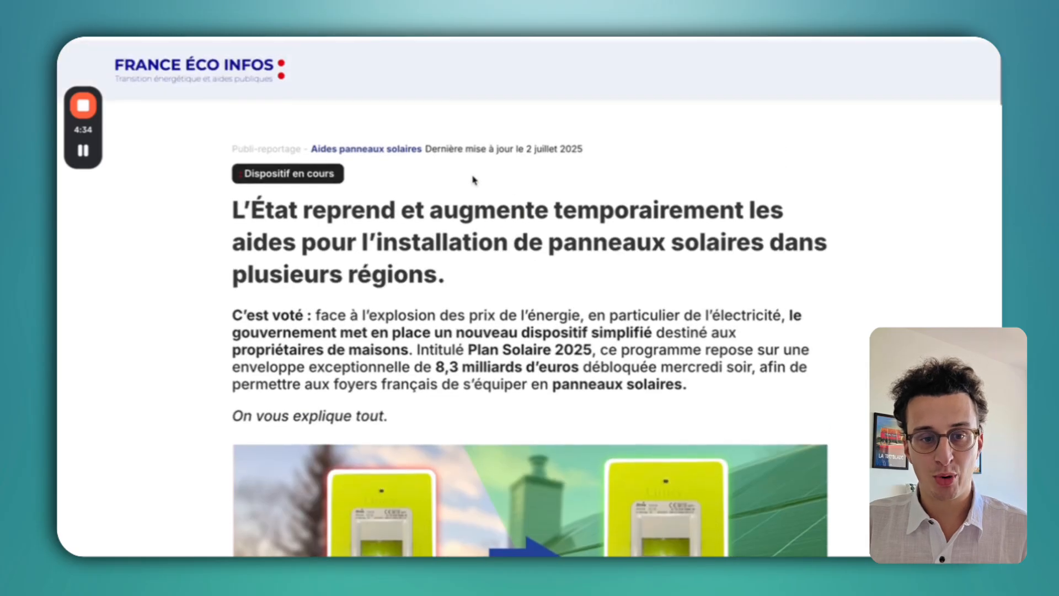
pyautogui.scroll(-2, 685, 319)
pyautogui.scroll(2, 683, 357)
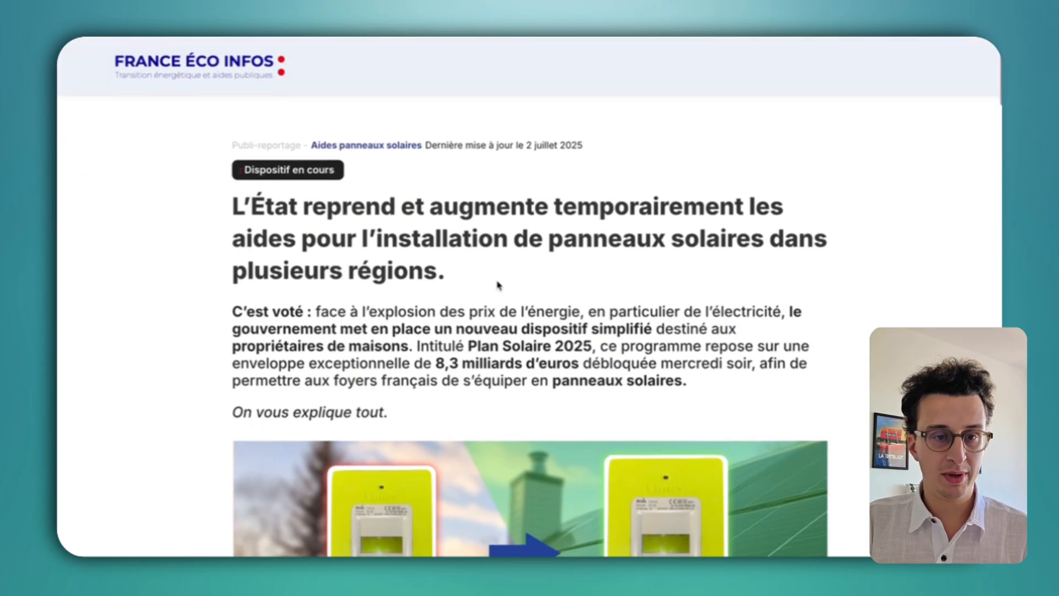
pyautogui.scroll(-8, 498, 285)
pyautogui.scroll(-10, 584, 310)
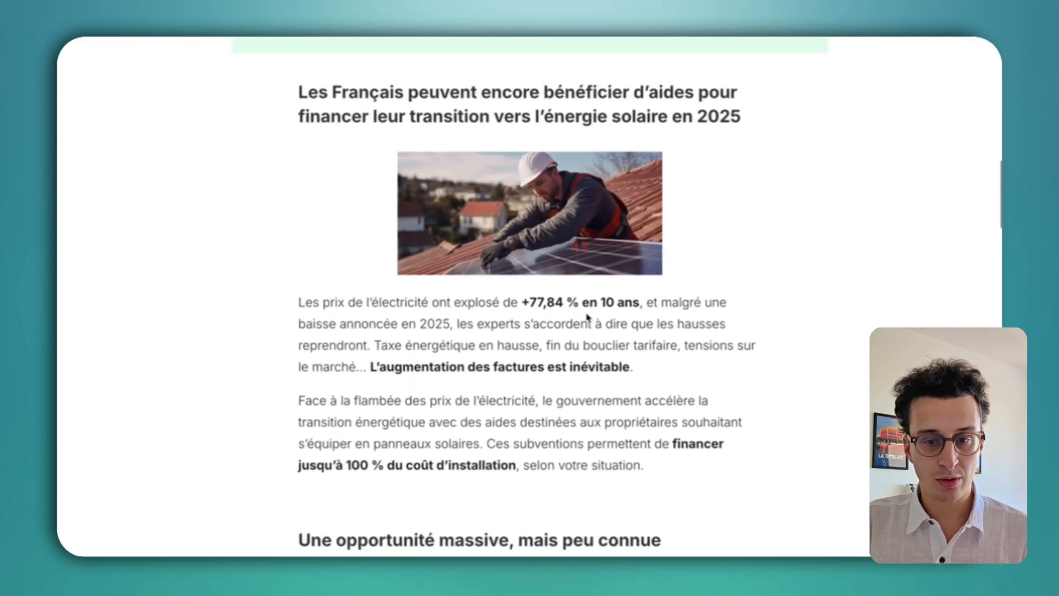
# Scroll through the rest of the advertorial until the opdgea AquaLounge sales page shows.
pyautogui.scroll(-15, 591, 221)
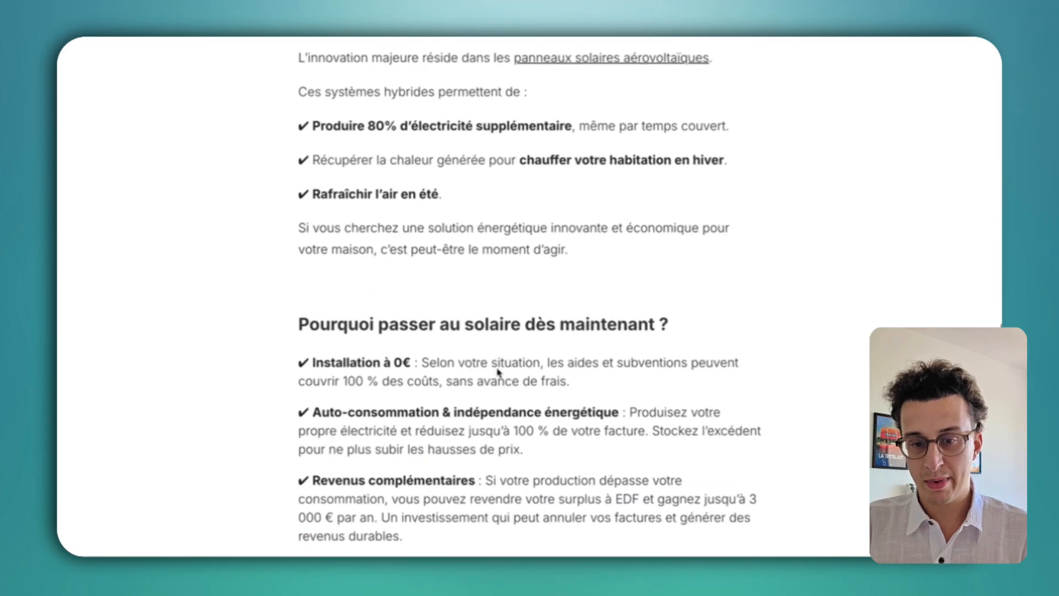
pyautogui.scroll(-10, 497, 372)
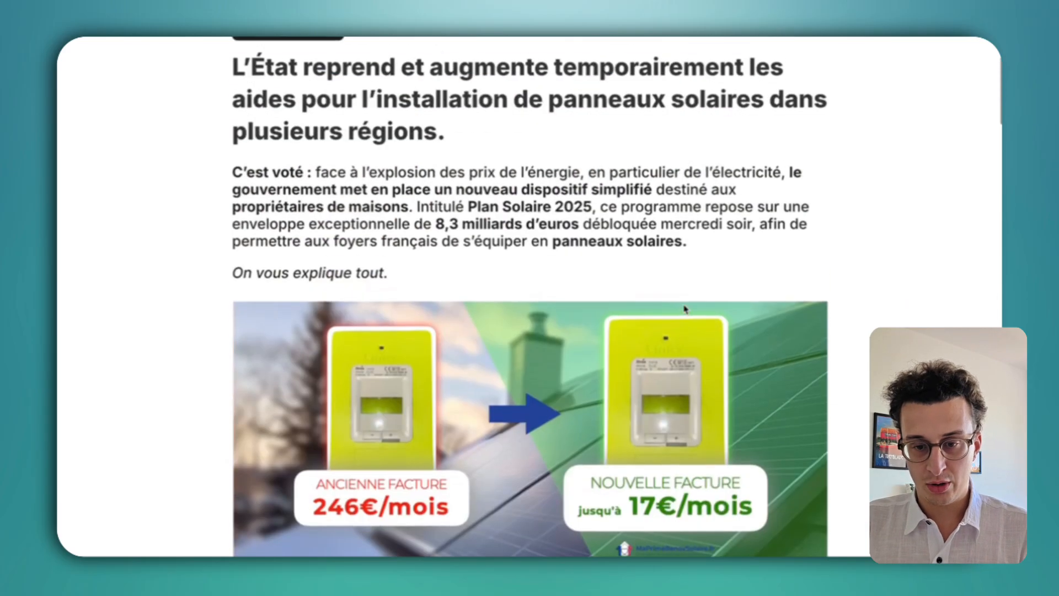
pyautogui.scroll(3, 684, 309)
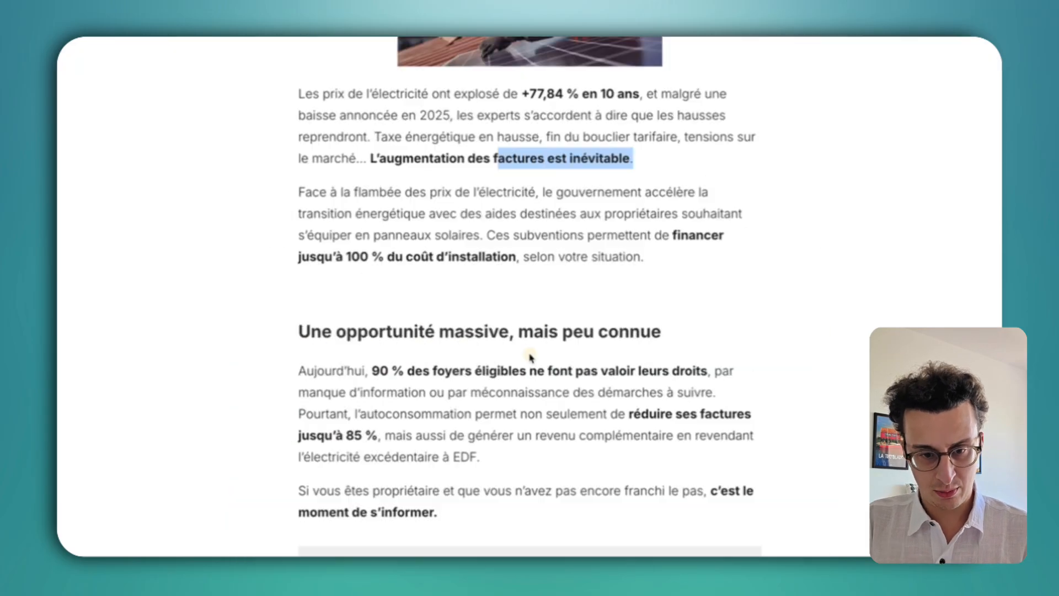
pyautogui.scroll(-8, 569, 330)
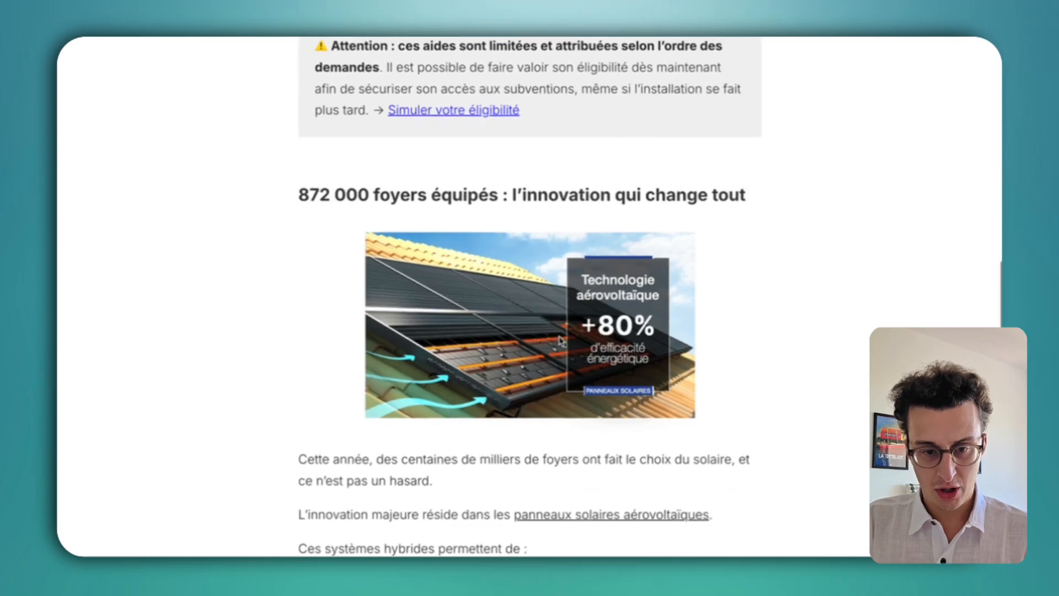
pyautogui.scroll(-5, 546, 379)
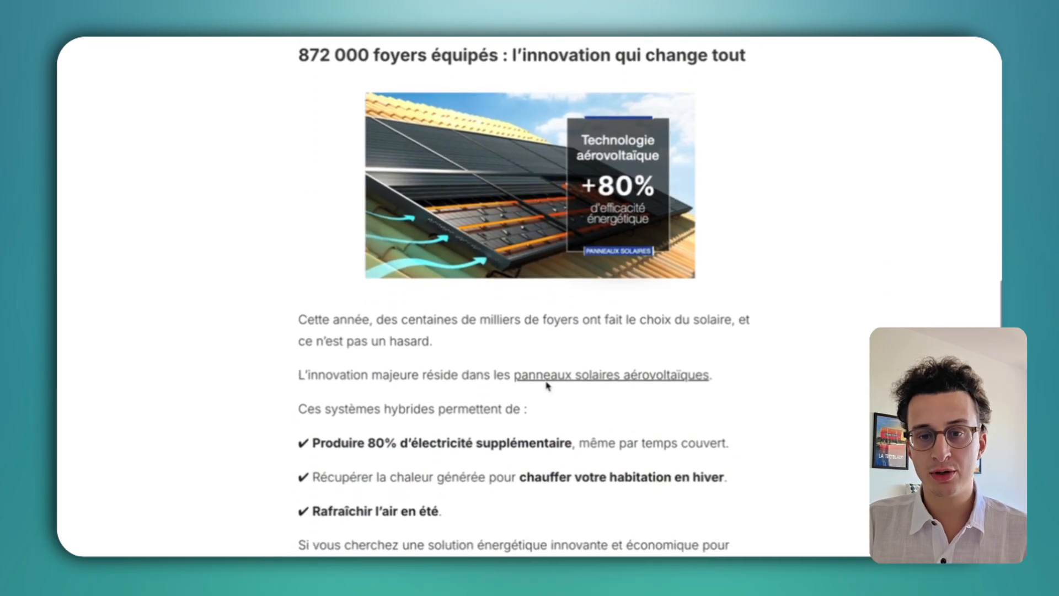
pyautogui.scroll(-6, 546, 380)
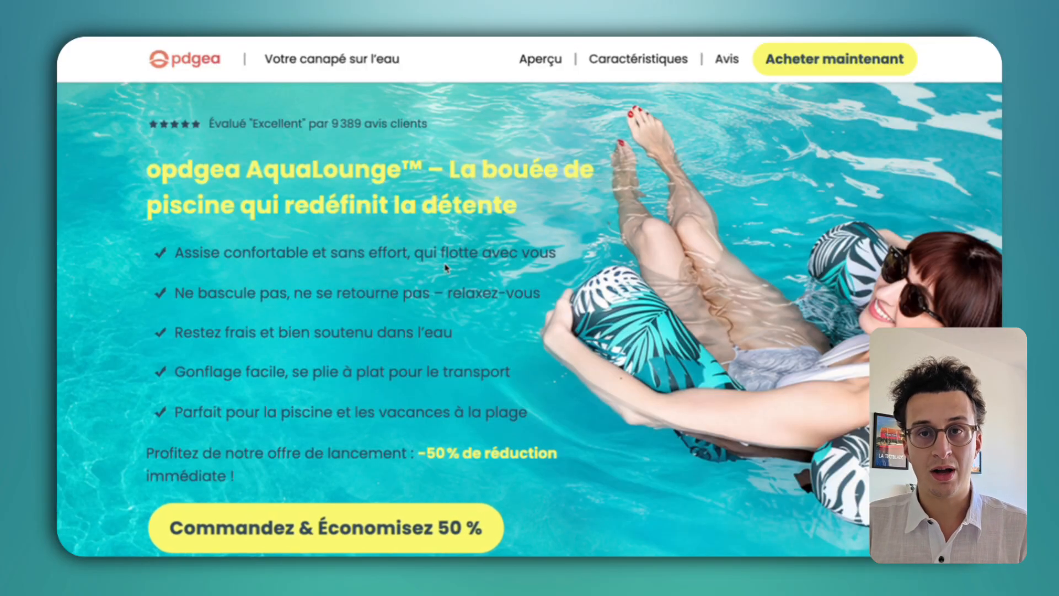
# Look over the opdgea AquaLounge landing page down to the customer reviews.
pyautogui.scroll(-1, 446, 268)
pyautogui.scroll(-3, 446, 268)
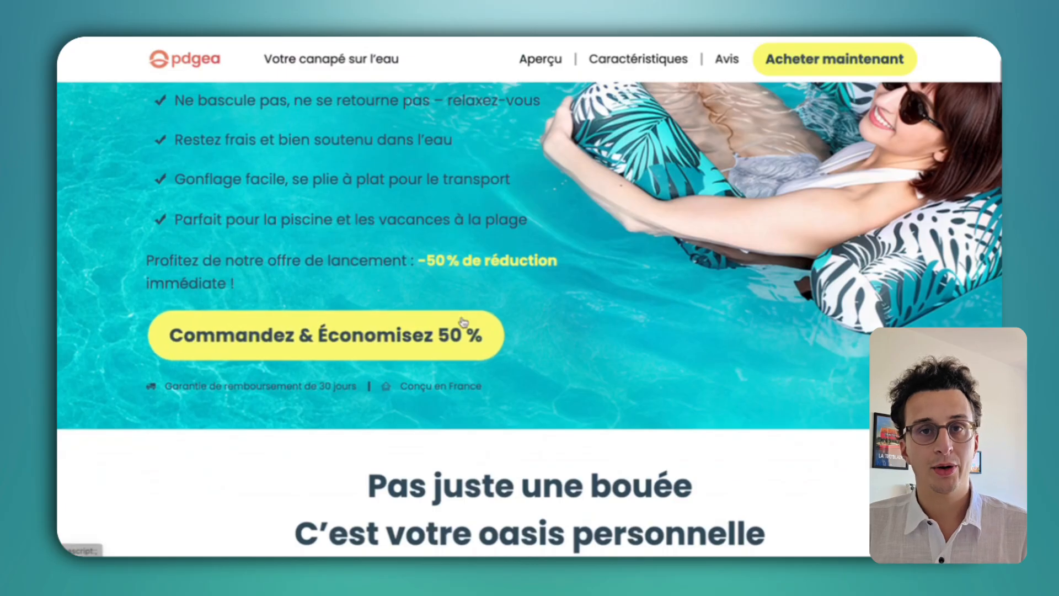
pyautogui.scroll(4, 626, 347)
pyautogui.scroll(-1, 627, 348)
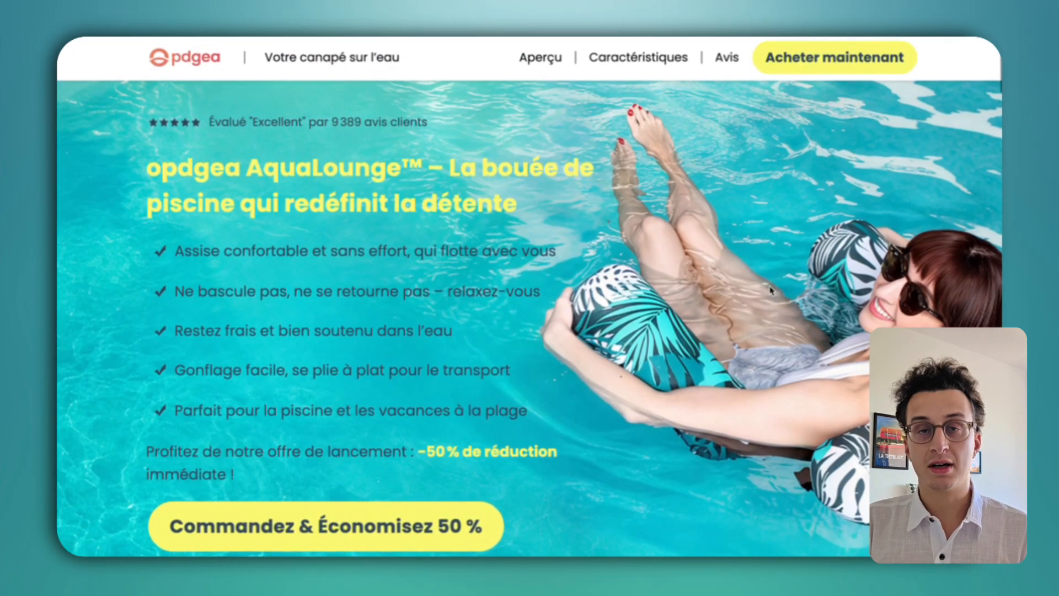
pyautogui.scroll(-20, 771, 338)
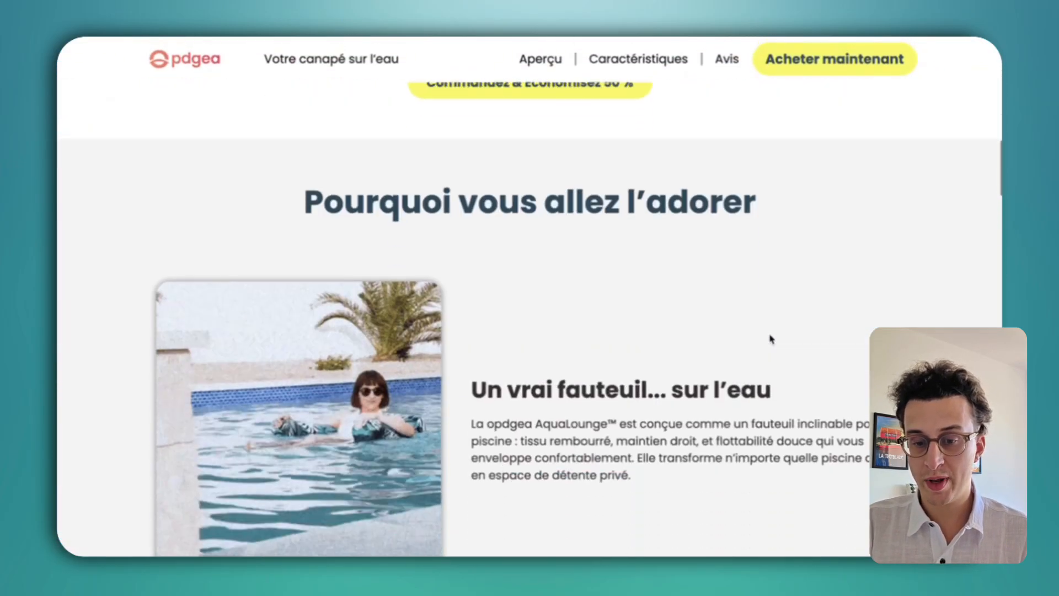
pyautogui.scroll(-15, 771, 338)
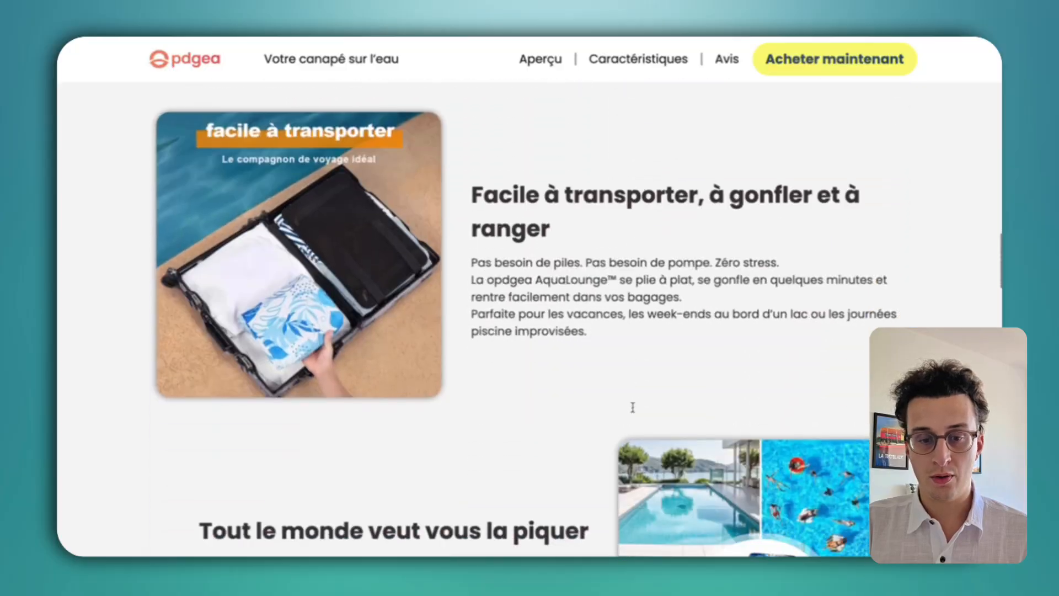
pyautogui.scroll(-15, 633, 411)
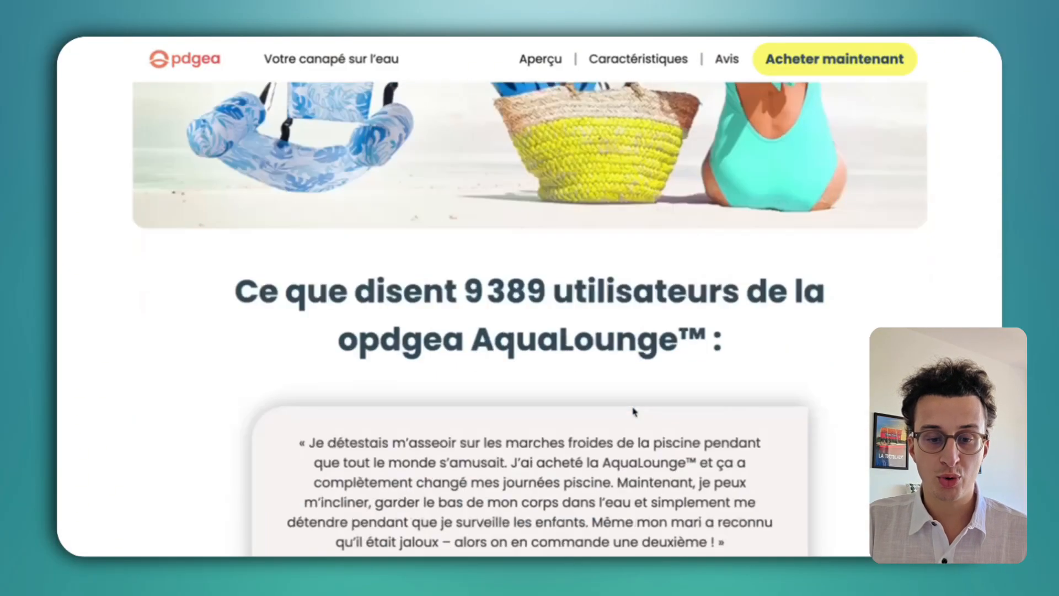
pyautogui.scroll(-8, 634, 411)
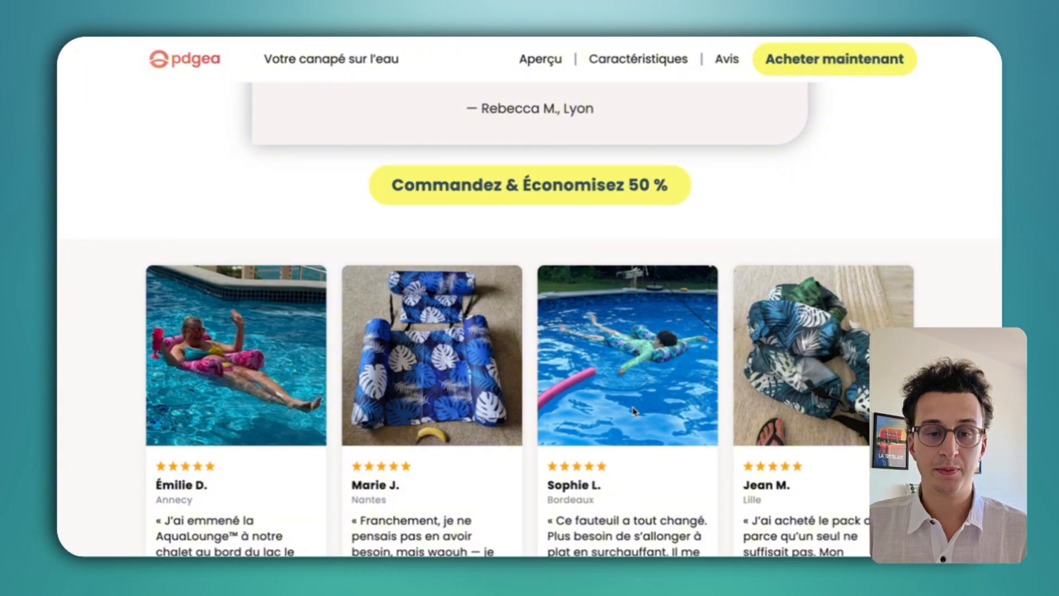
pyautogui.scroll(20, 634, 411)
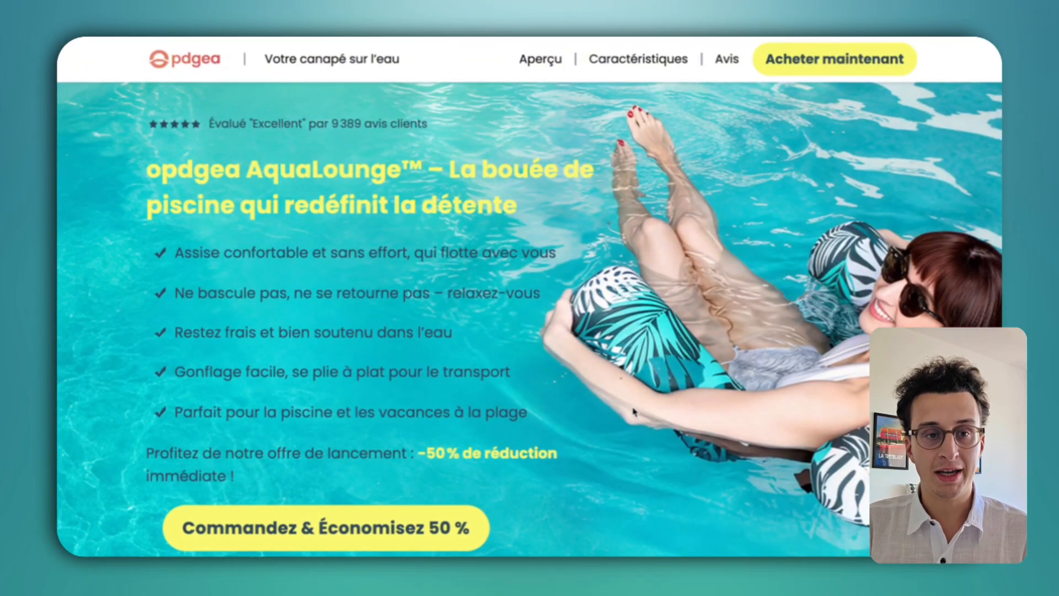
# Pass through the Lovable homepage and MSN to reach the sandals advertorial.
pyautogui.hotkey('ctrl', 'Tab')
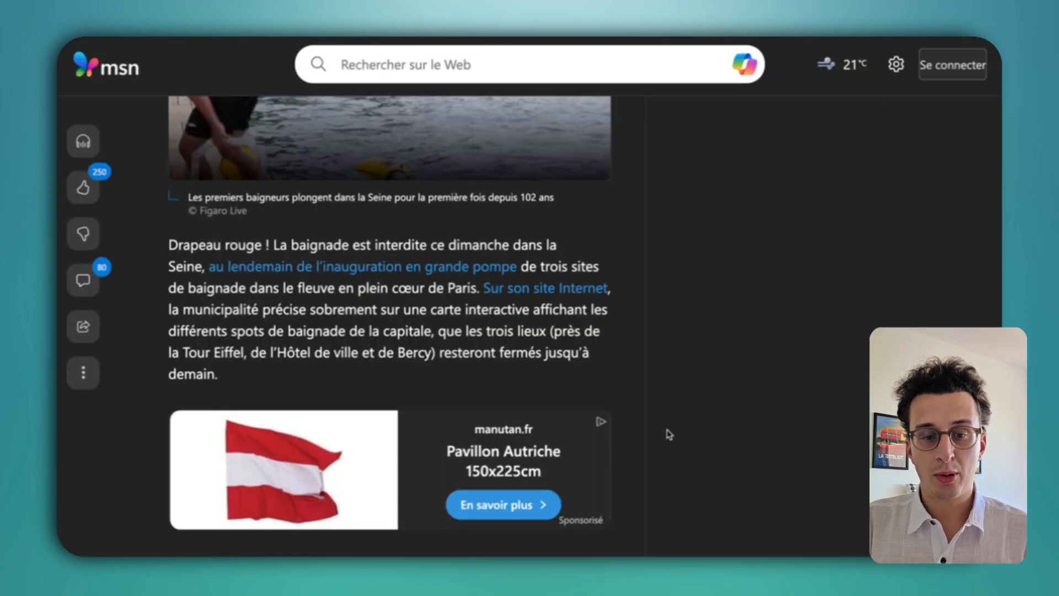
pyautogui.scroll(-15, 666, 432)
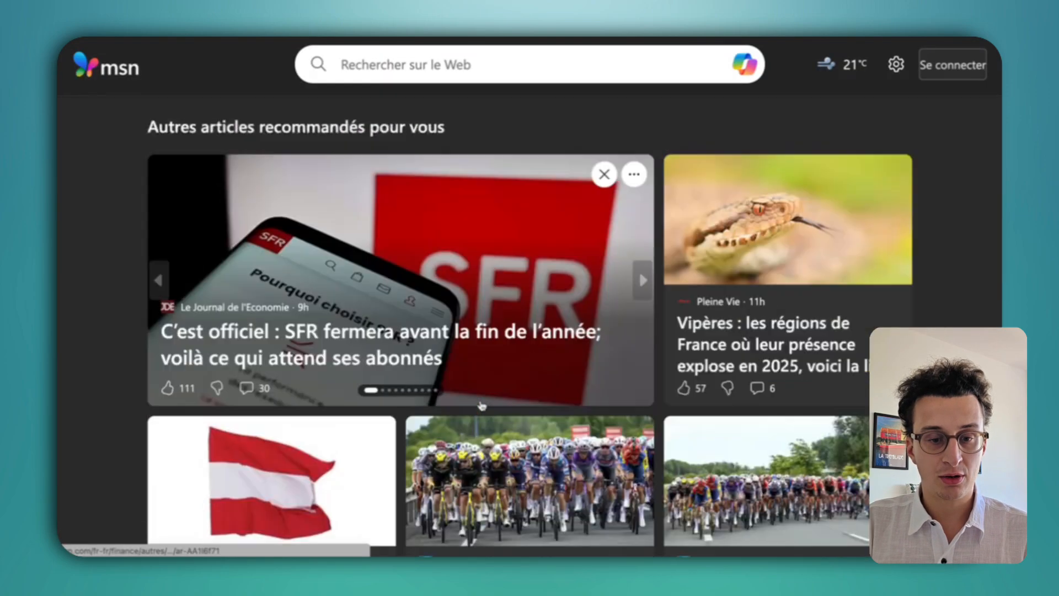
pyautogui.scroll(-10, 504, 386)
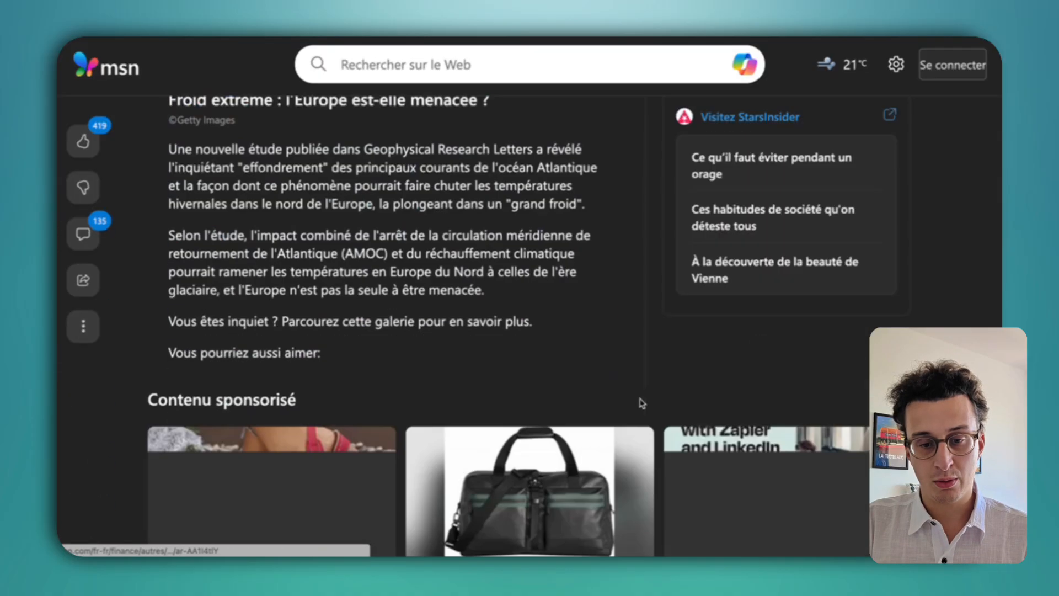
pyautogui.scroll(-5, 591, 417)
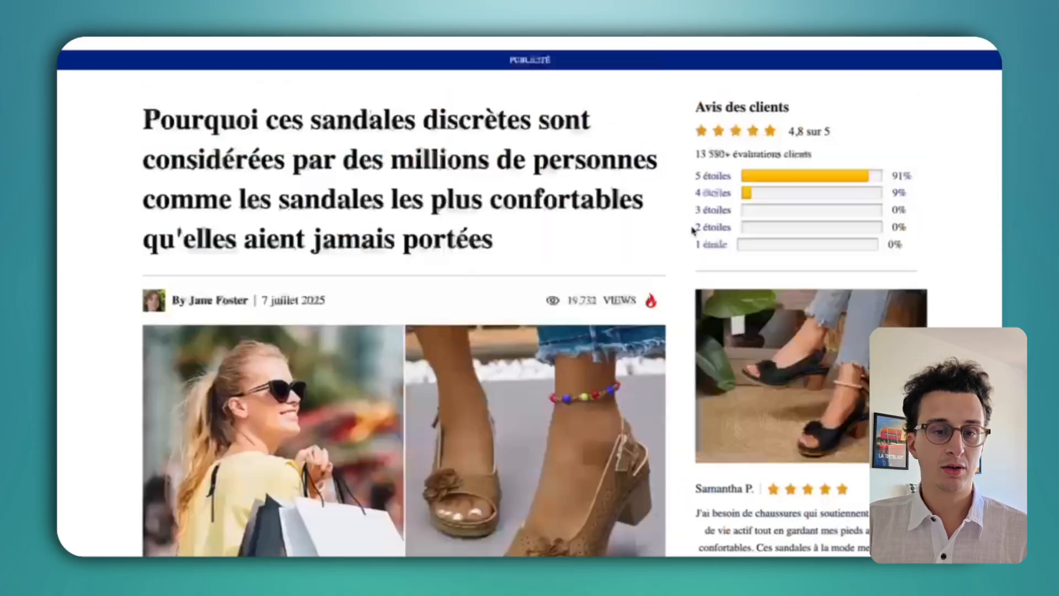
pyautogui.scroll(-10, 494, 286)
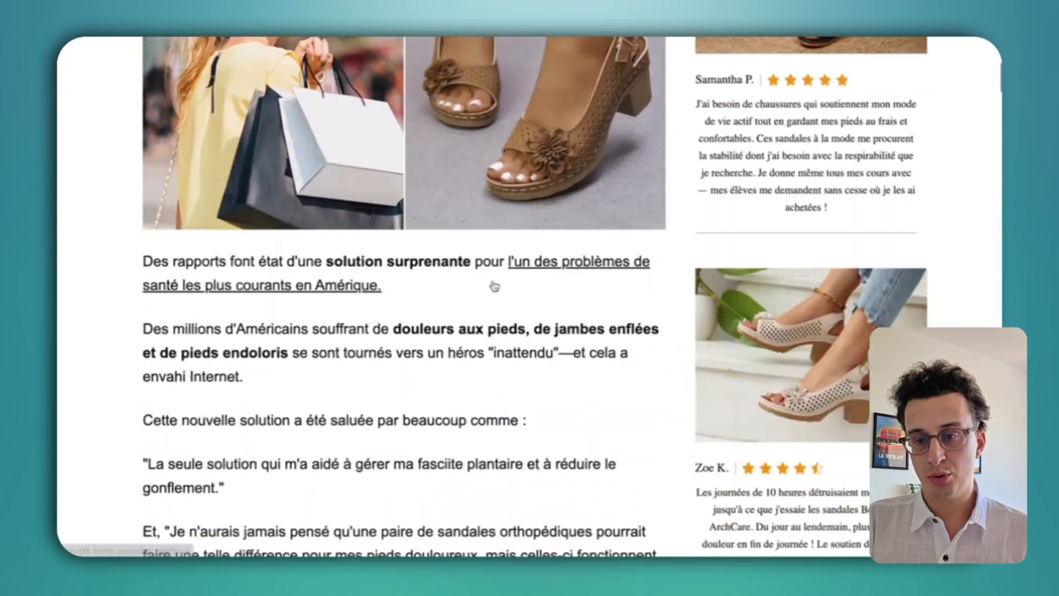
pyautogui.scroll(10, 494, 285)
pyautogui.moveTo(693, 91); pyautogui.dragTo(778, 526)
pyautogui.click(590, 221)
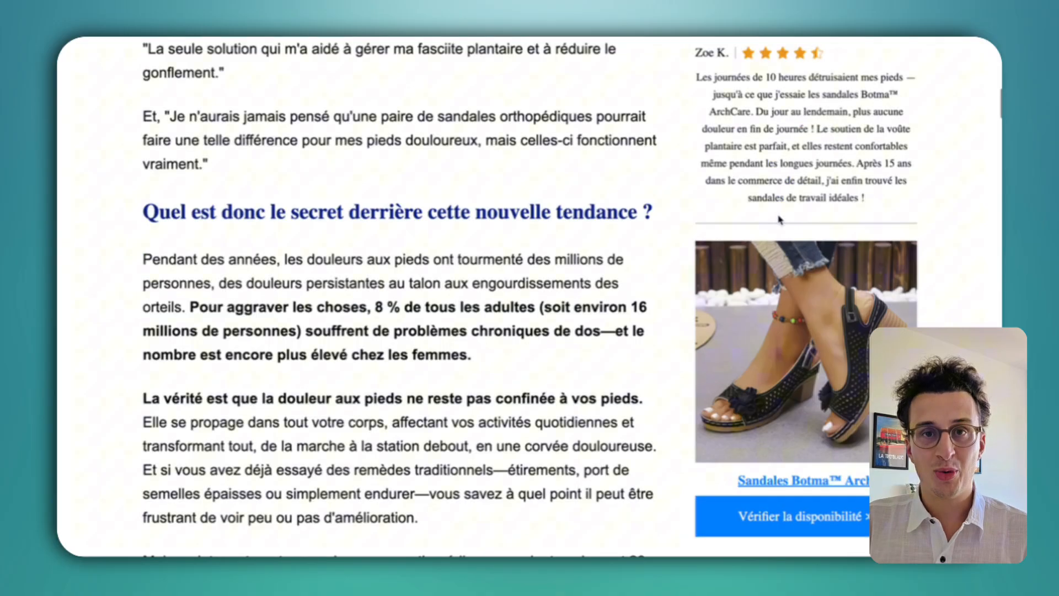
pyautogui.scroll(-1, 779, 220)
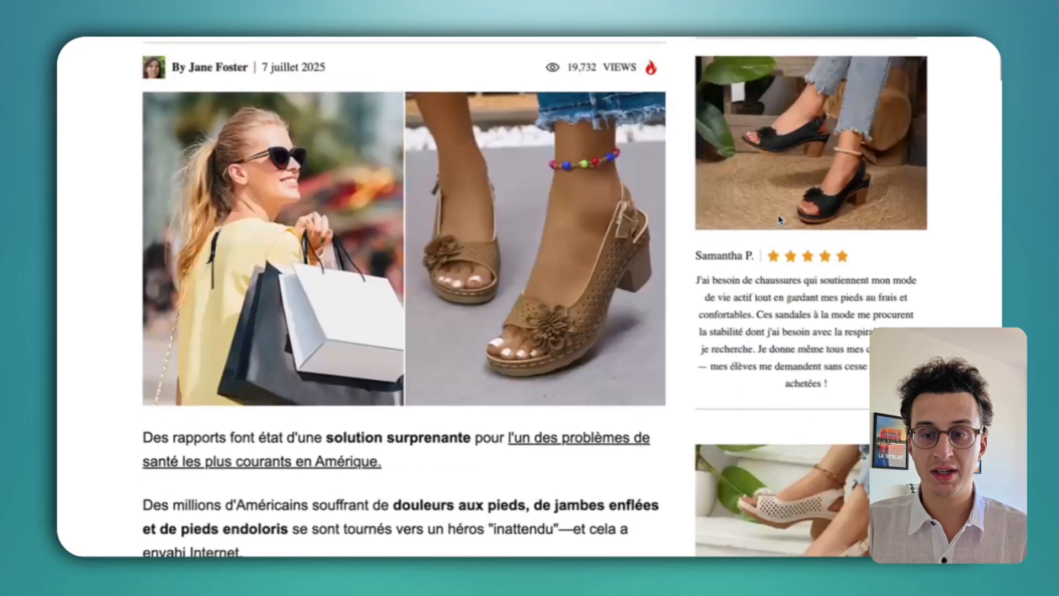
pyautogui.scroll(-10, 774, 216)
pyautogui.scroll(-8, 750, 326)
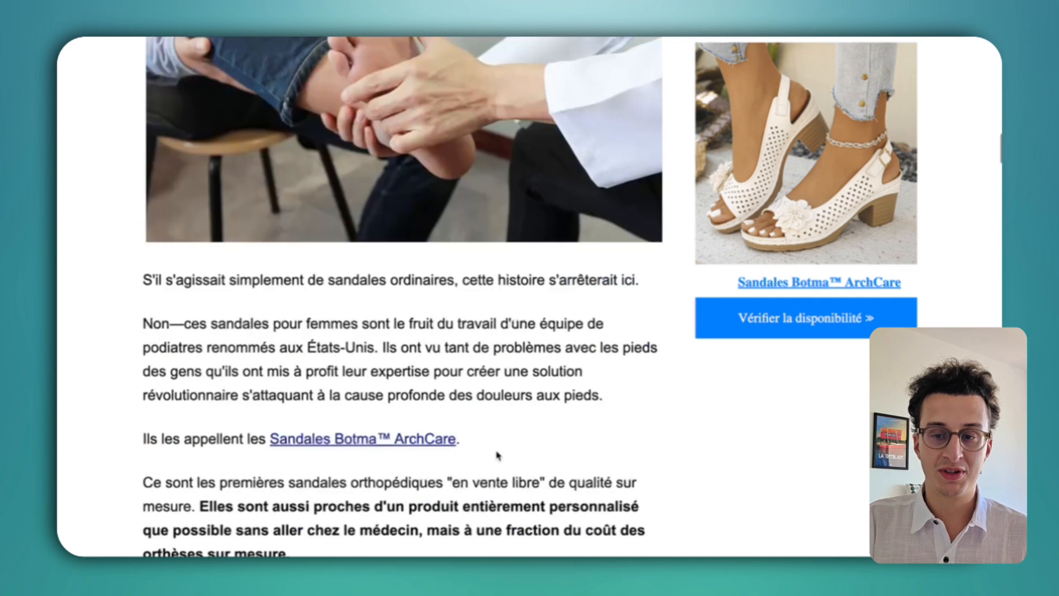
pyautogui.scroll(-10, 584, 251)
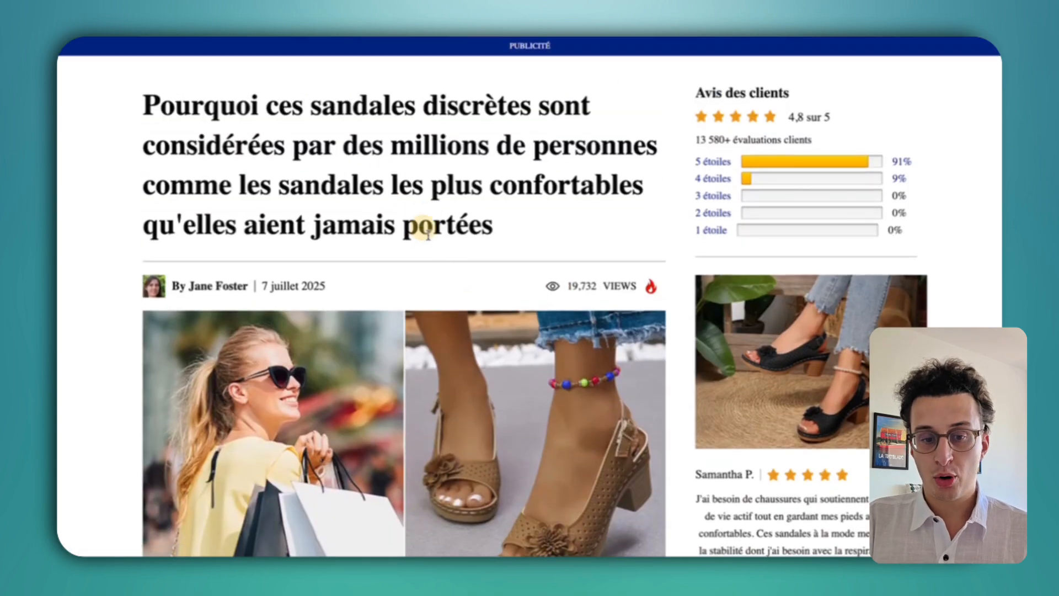
# Open Chrome DevTools on the sandals advertorial and dock it at the bottom.
pyautogui.rightClick(562, 225)
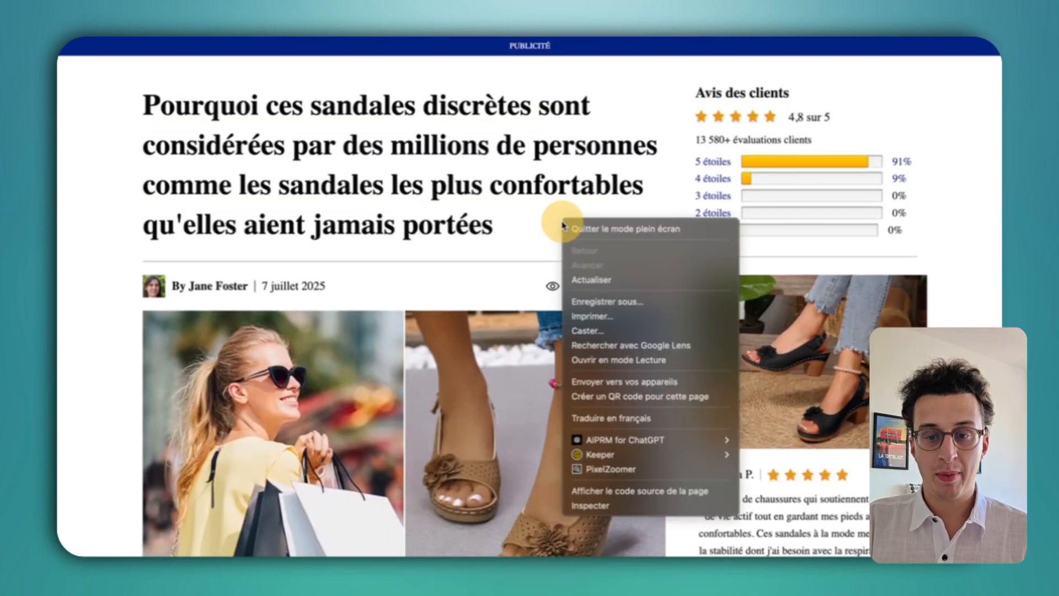
pyautogui.click(593, 511)
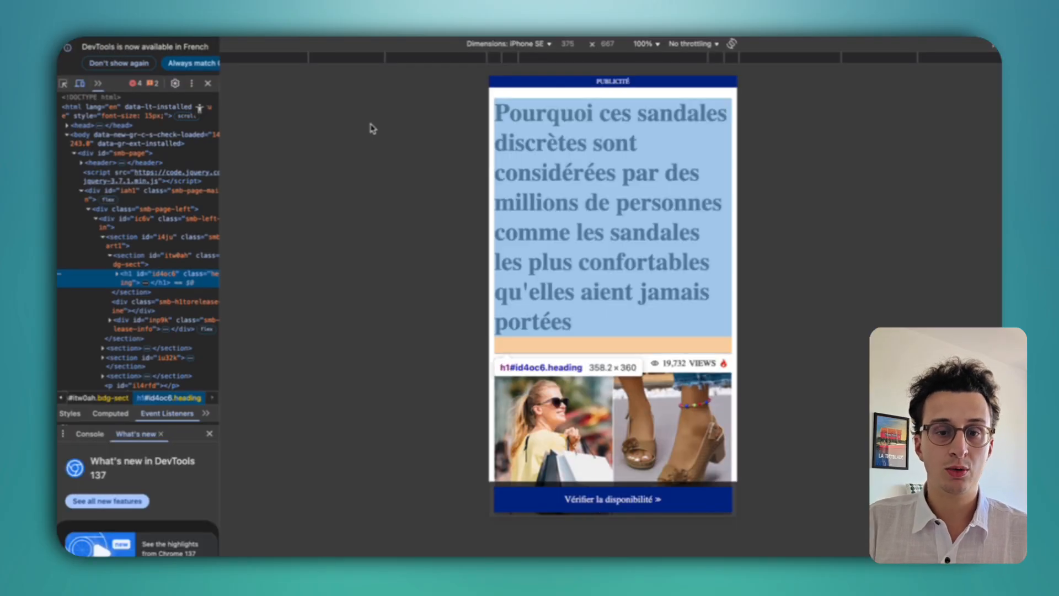
pyautogui.click(527, 44)
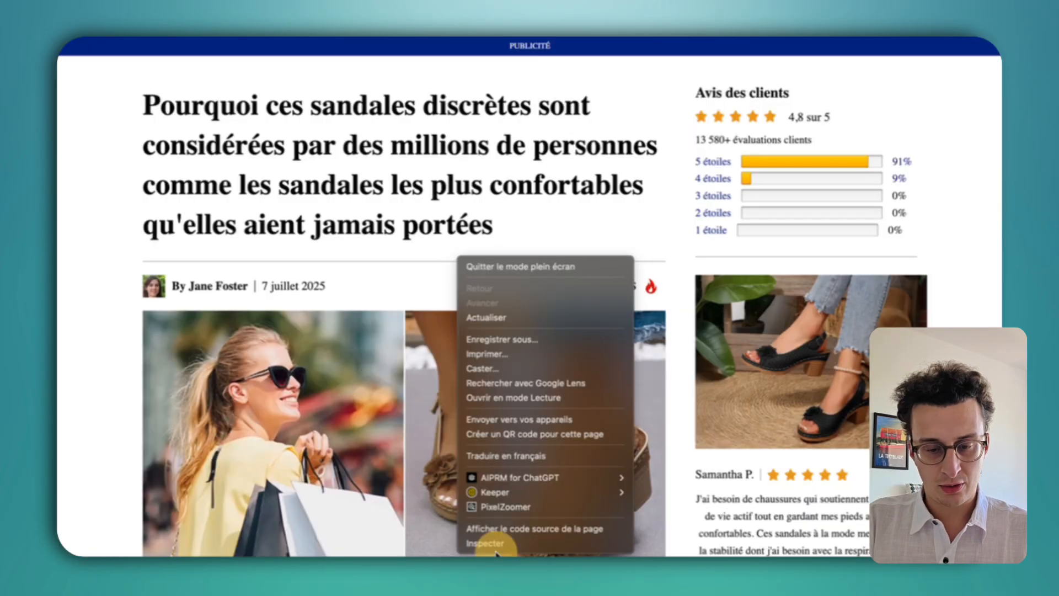
pyautogui.click(495, 546)
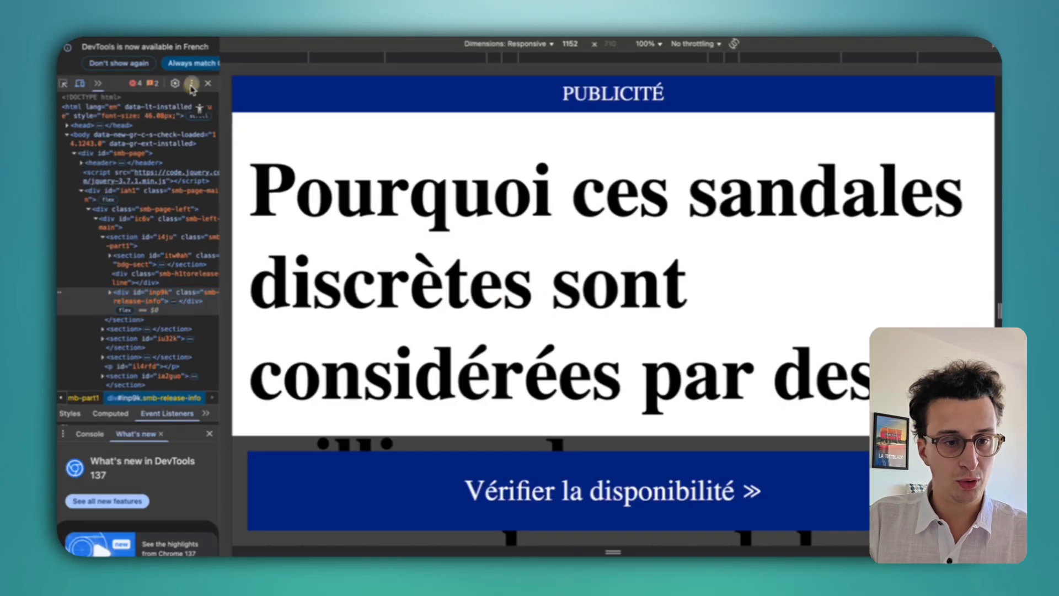
pyautogui.click(191, 82)
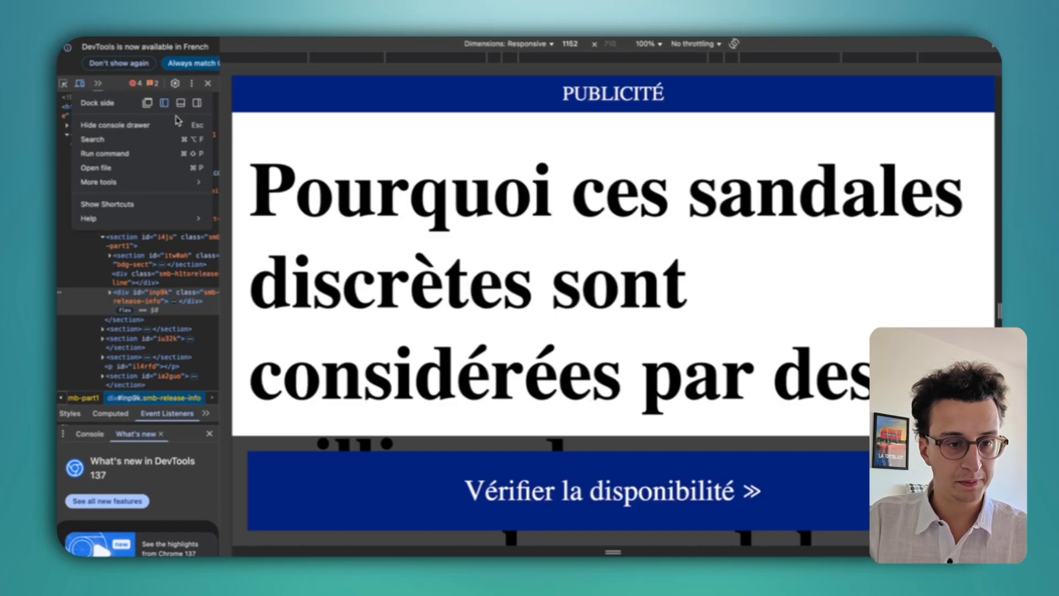
pyautogui.click(182, 104)
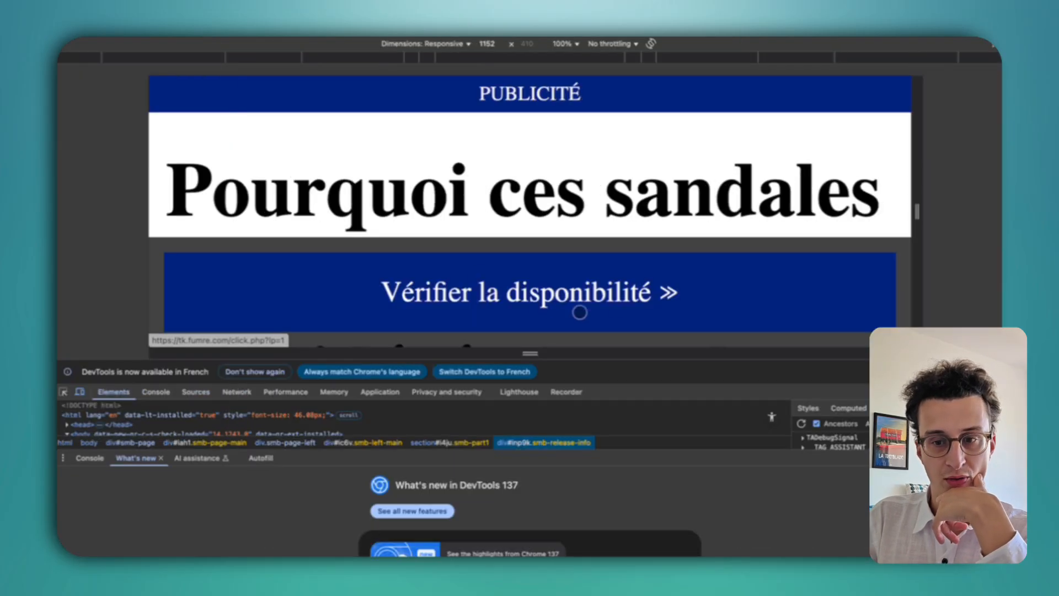
# Keep Responsive dimensions, widen the viewport and scroll to check the layout.
pyautogui.click(425, 43)
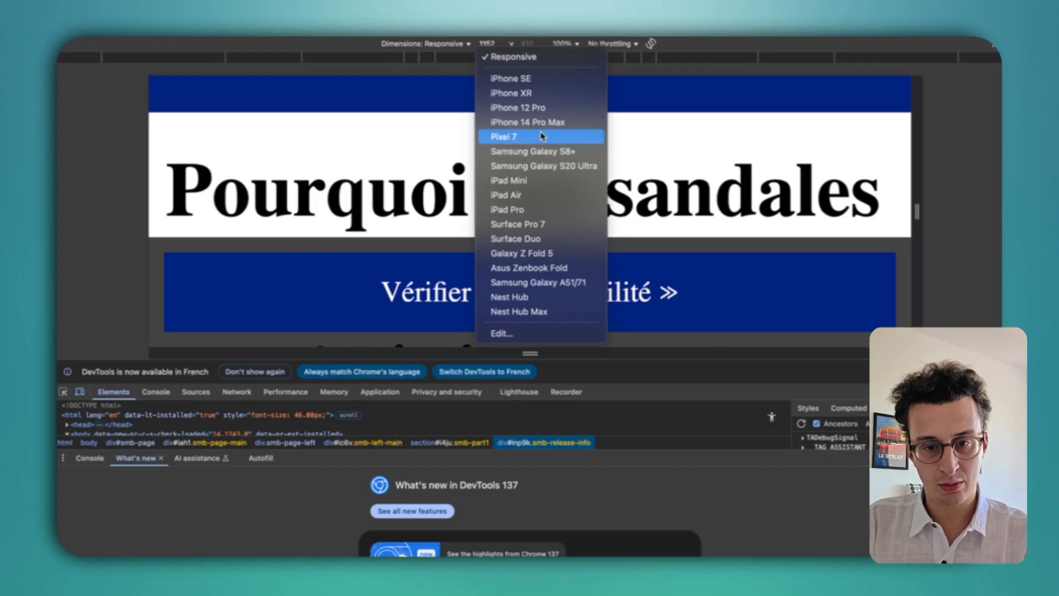
pyautogui.click(919, 212)
pyautogui.moveTo(917, 213); pyautogui.dragTo(1001, 212)
pyautogui.scroll(-15, 704, 213)
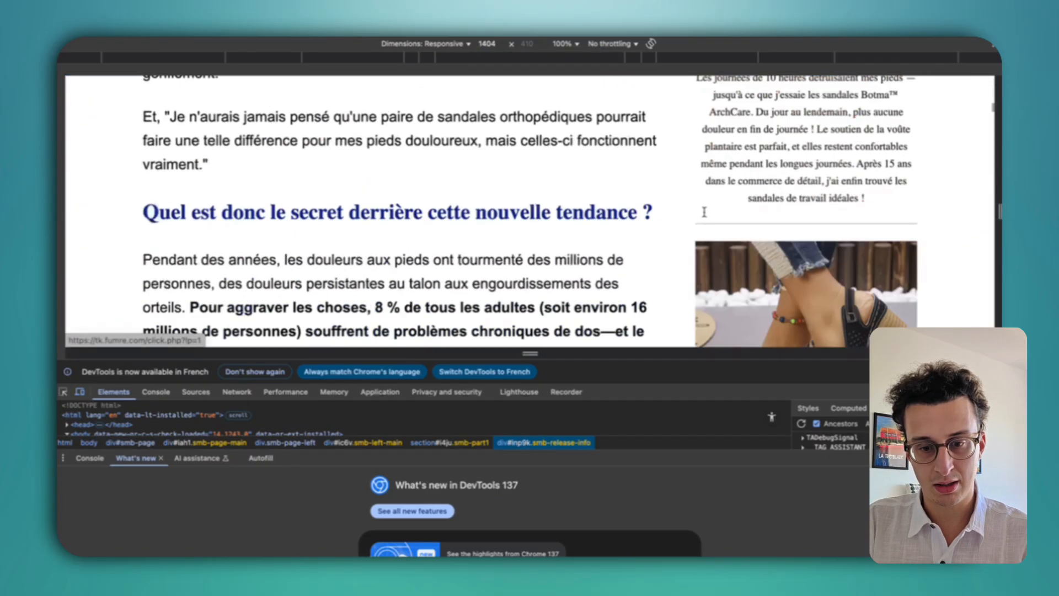
pyautogui.scroll(15, 705, 212)
pyautogui.scroll(-5, 704, 248)
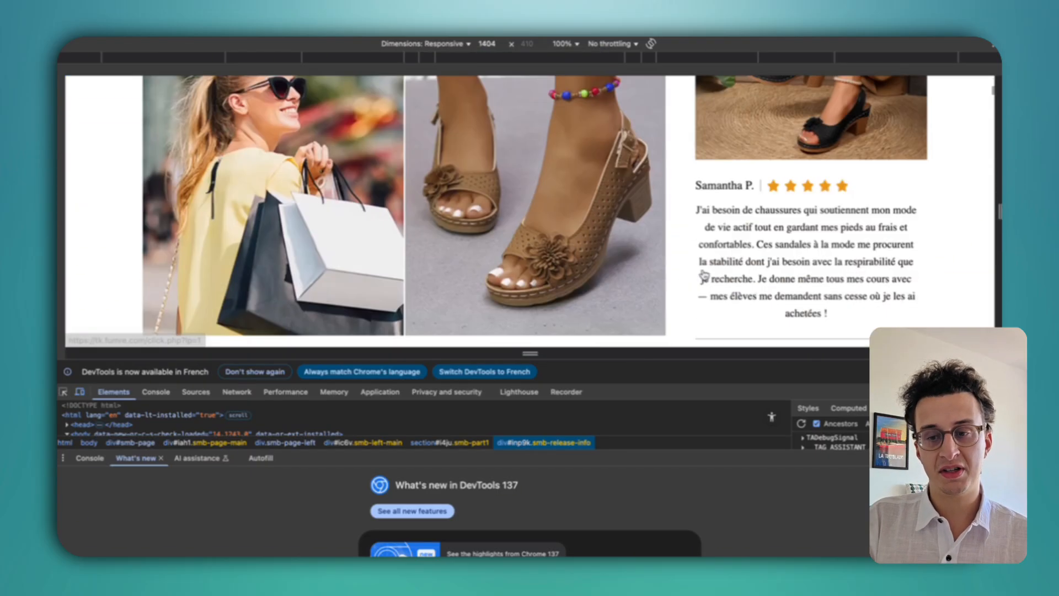
pyautogui.scroll(-15, 705, 276)
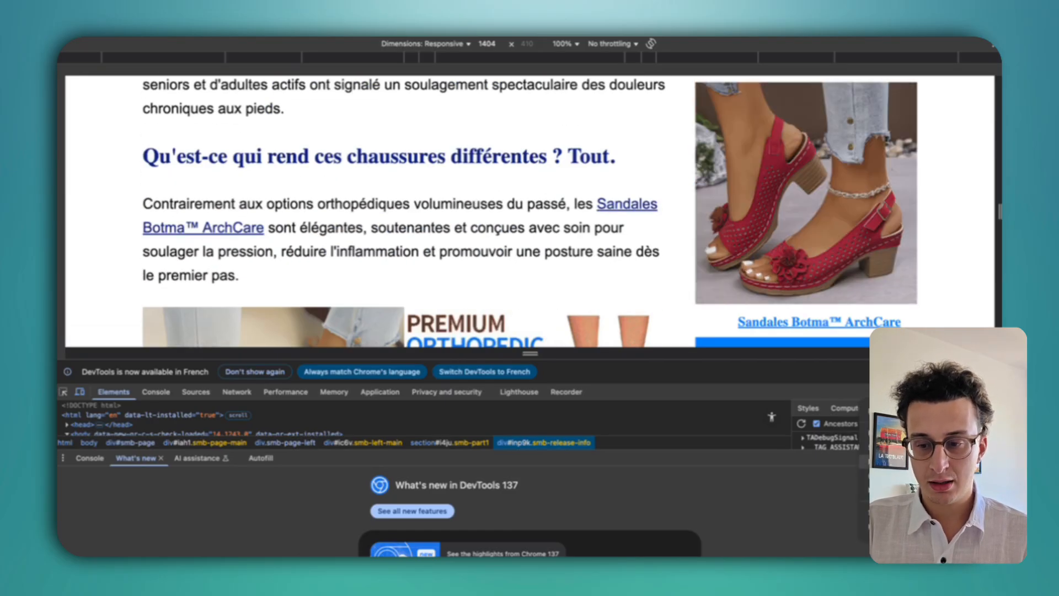
# Capture a full-size screenshot of the page via the 'screensh' command search.
pyautogui.press('super+shift+p')
pyautogui.write('screensh')
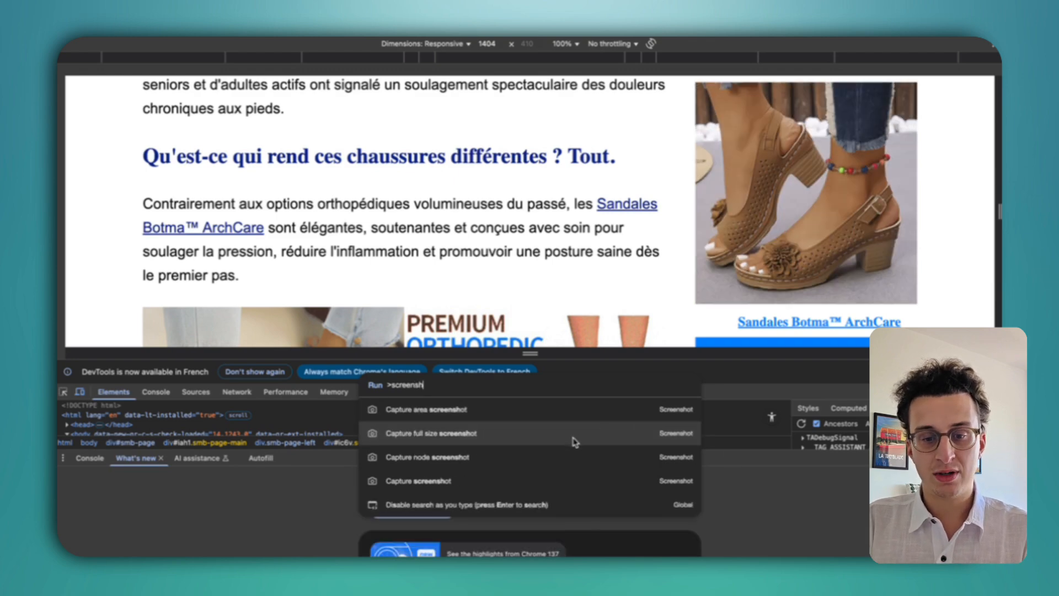
pyautogui.click(548, 434)
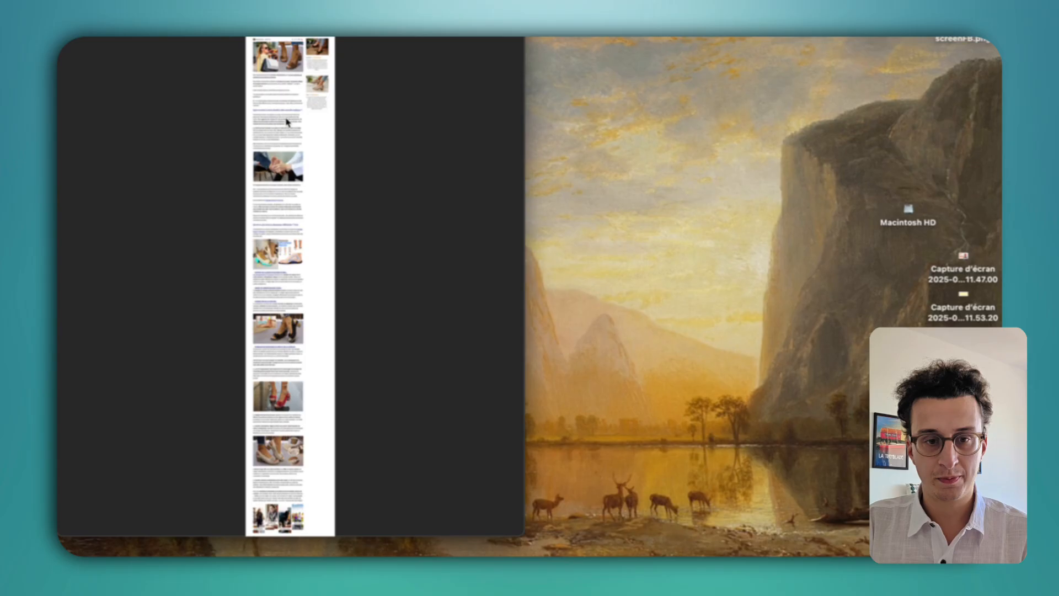
# Zoom and scroll through the full-page PNG in Preview, selecting the headline strip and bottom image grid.
pyautogui.scroll(10, 286, 120)
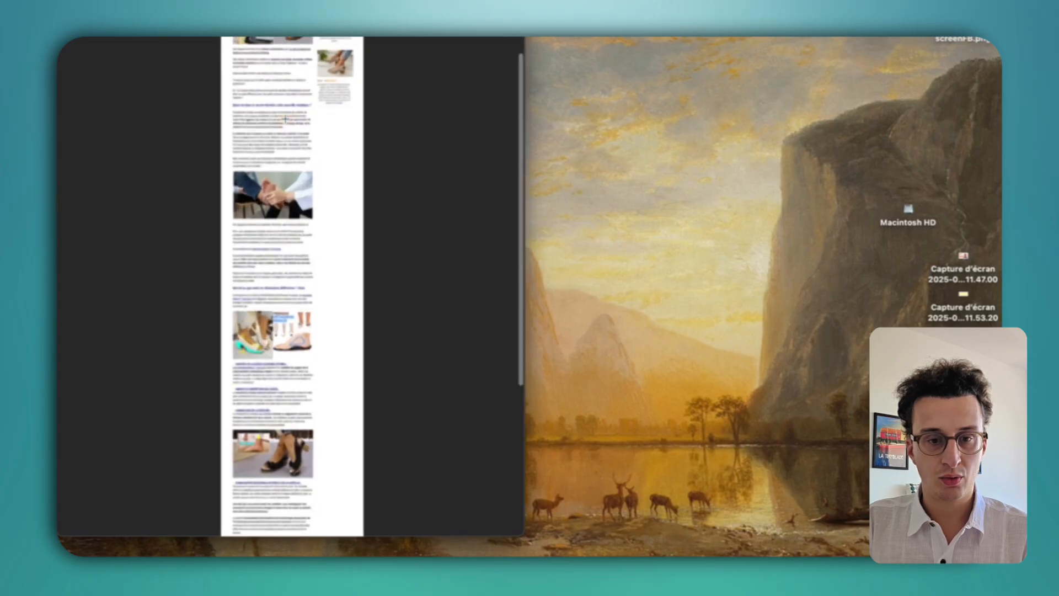
pyautogui.scroll(10, 285, 119)
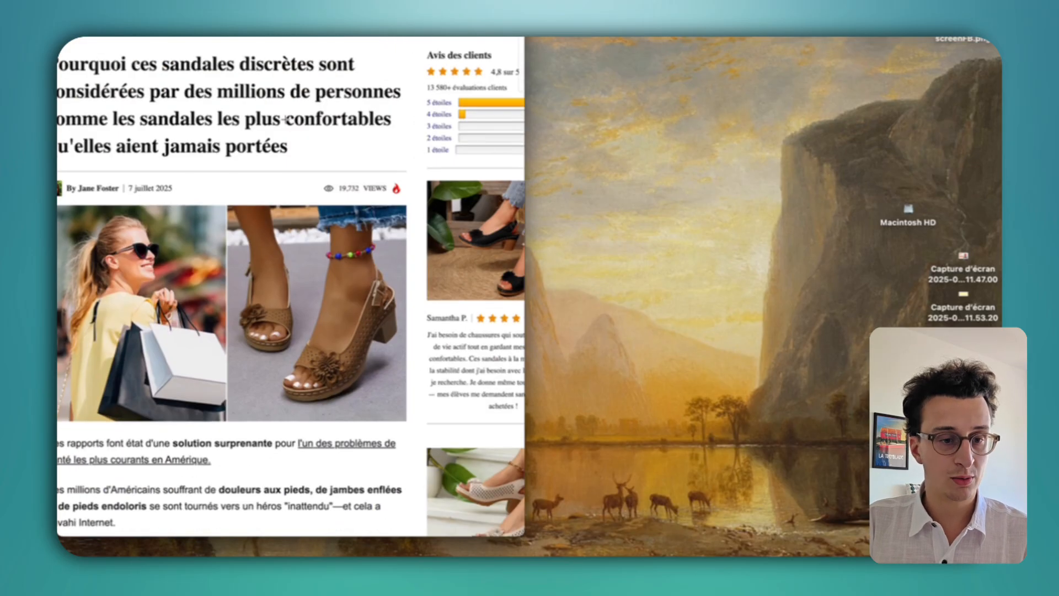
pyautogui.click(277, 120)
pyautogui.scroll(-2, 277, 120)
pyautogui.moveTo(236, 170); pyautogui.dragTo(99, 161)
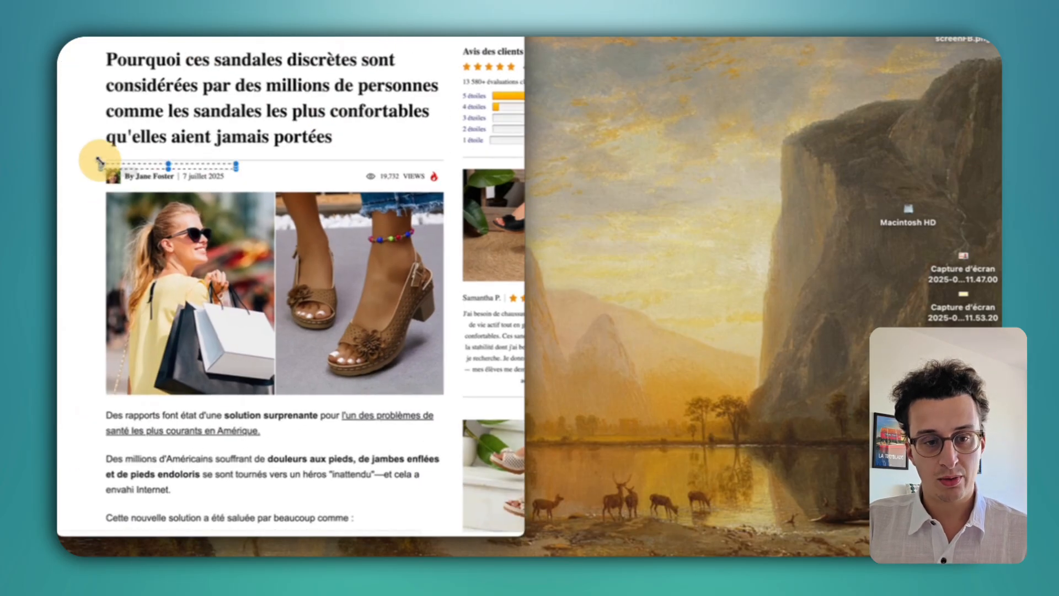
pyautogui.moveTo(246, 147); pyautogui.dragTo(106, 170)
pyautogui.scroll(-20, 300, 394)
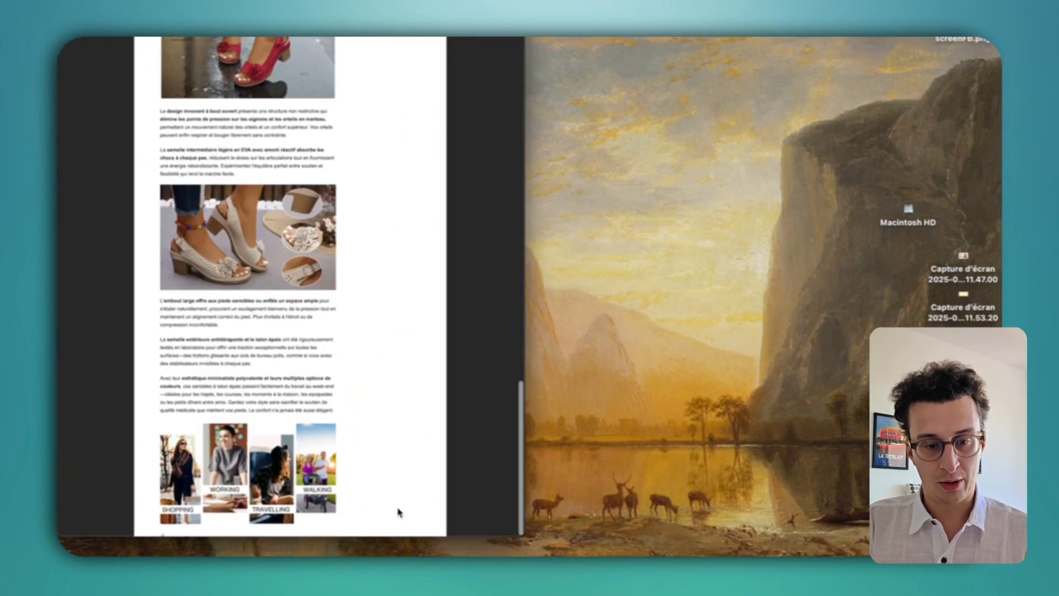
pyautogui.moveTo(164, 419); pyautogui.dragTo(338, 525)
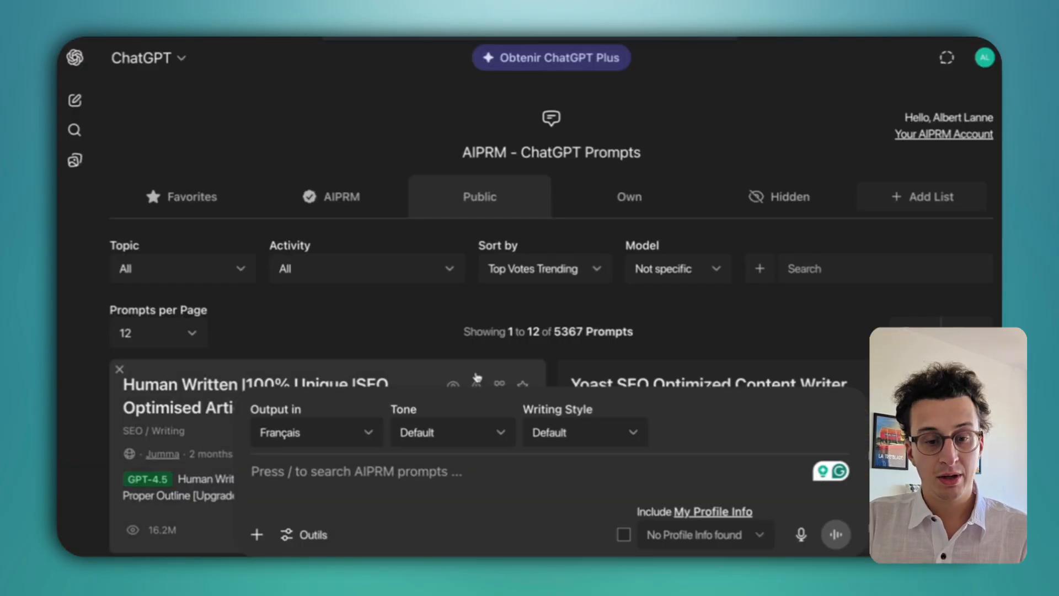
pyautogui.click(257, 534)
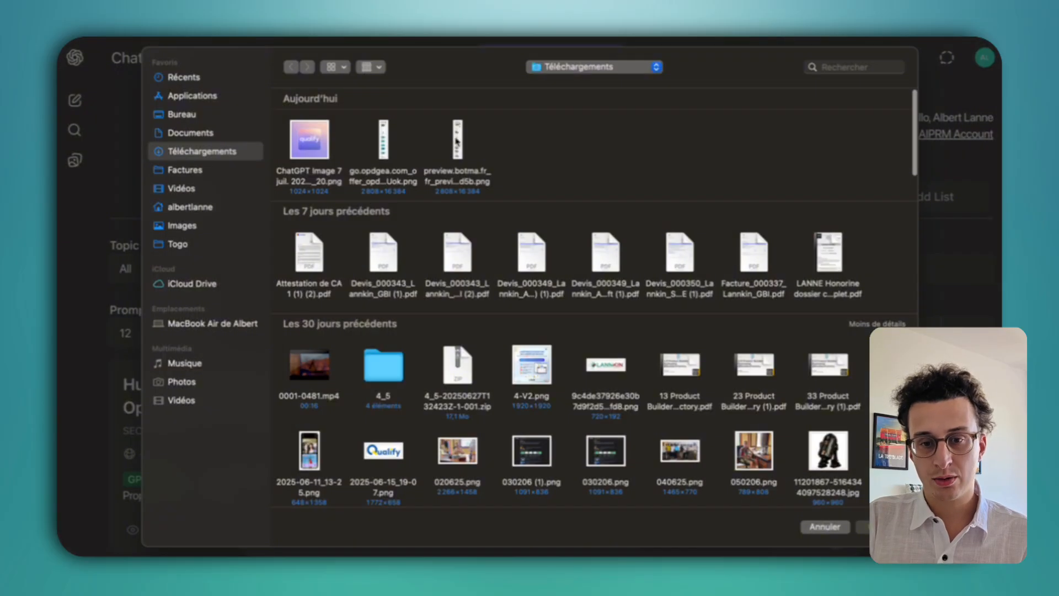
# Attach the advertorial screenshot in ChatGPT and paste the French analysis request.
pyautogui.doubleClick(457, 141)
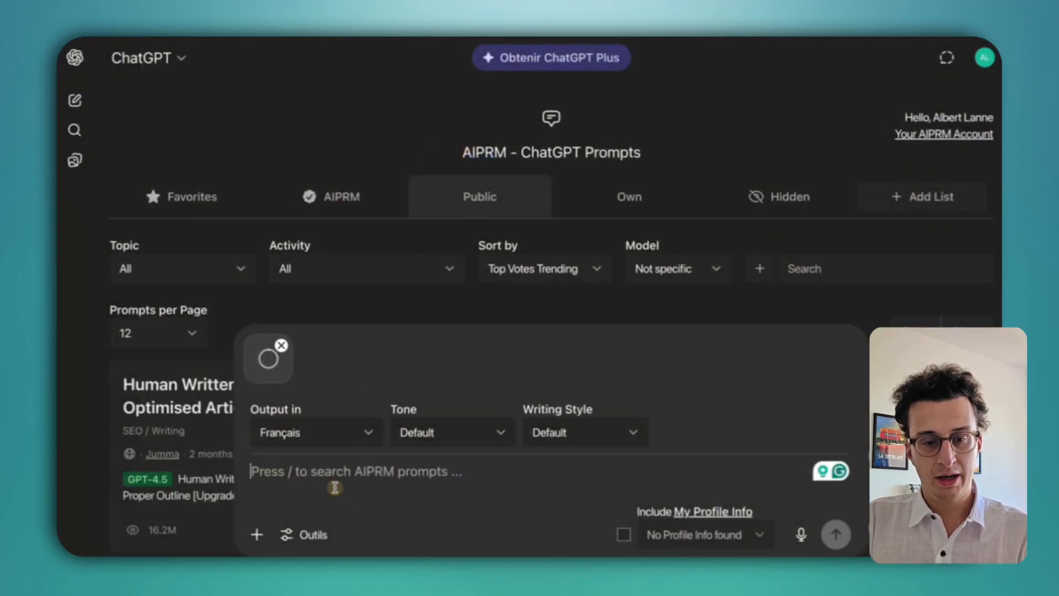
pyautogui.write("Analyse l’advertorial visible dans l’image jointe et d'écrit moi cette page avec précision. Il s'agit d'un exemple de design de page de vente que j'aimerais reprendre pour refaire un design similaire dans lovable.  📌 Je veux que tu me fasses un prompt d'un model à donner à lovable pour me faire quelque chose de simlaire")
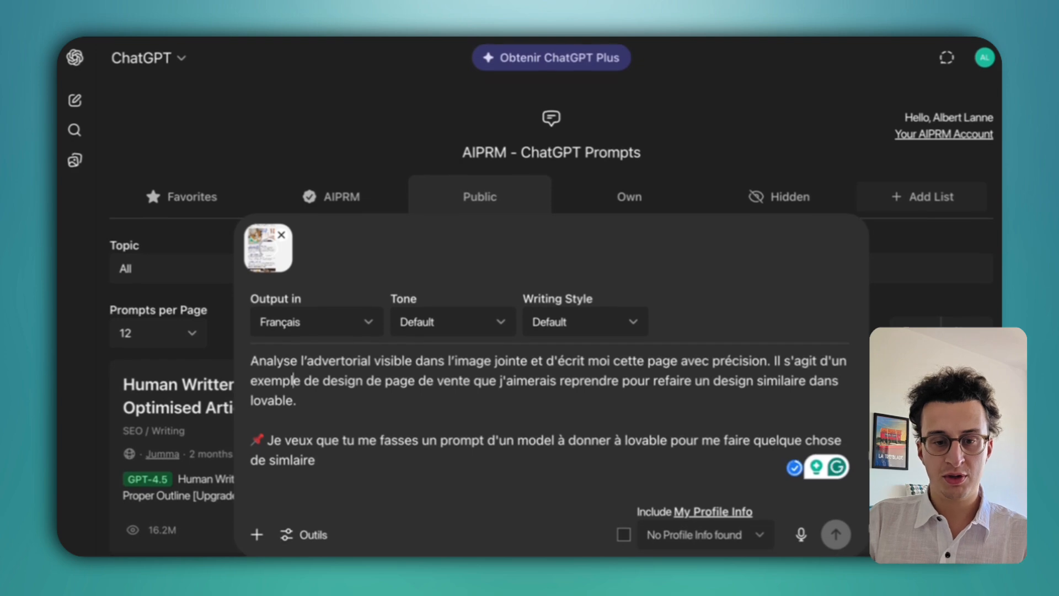
pyautogui.hotkey('alt', 'Right')
pyautogui.hotkey('alt', 'Right')
pyautogui.hotkey('alt', 'Right')
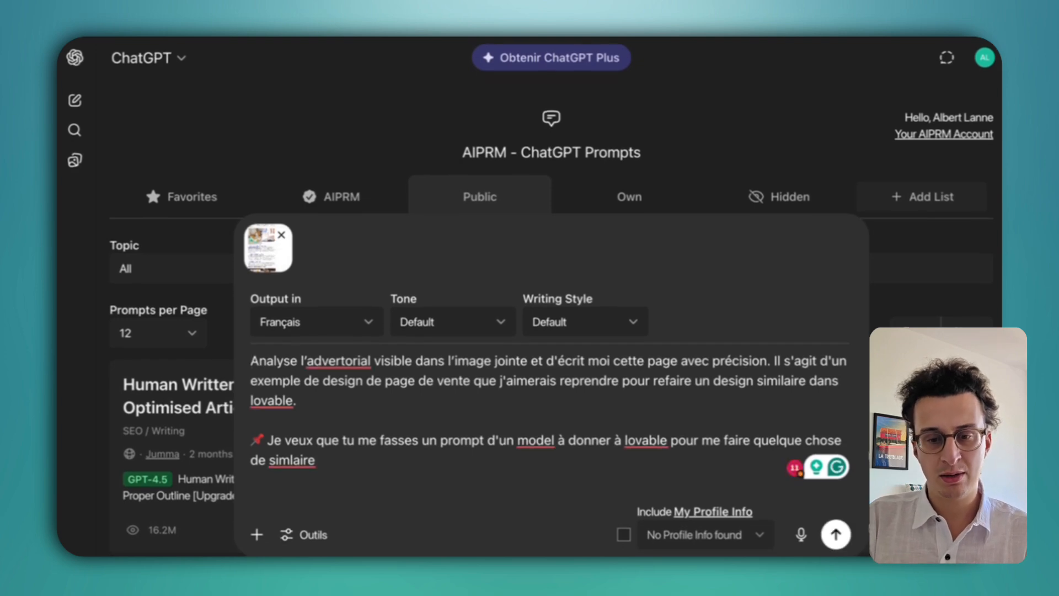
# Review the pasted request asking for a similar Lovable page, then send it.
pyautogui.moveTo(751, 362); pyautogui.dragTo(516, 362)
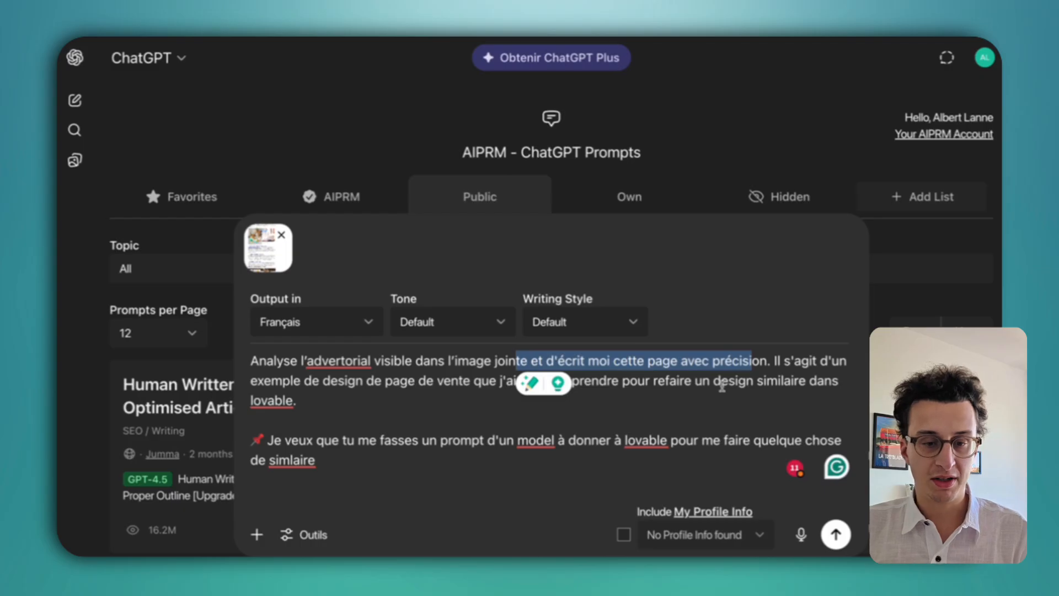
pyautogui.moveTo(701, 408); pyautogui.dragTo(645, 376)
pyautogui.scroll(-1, 644, 410)
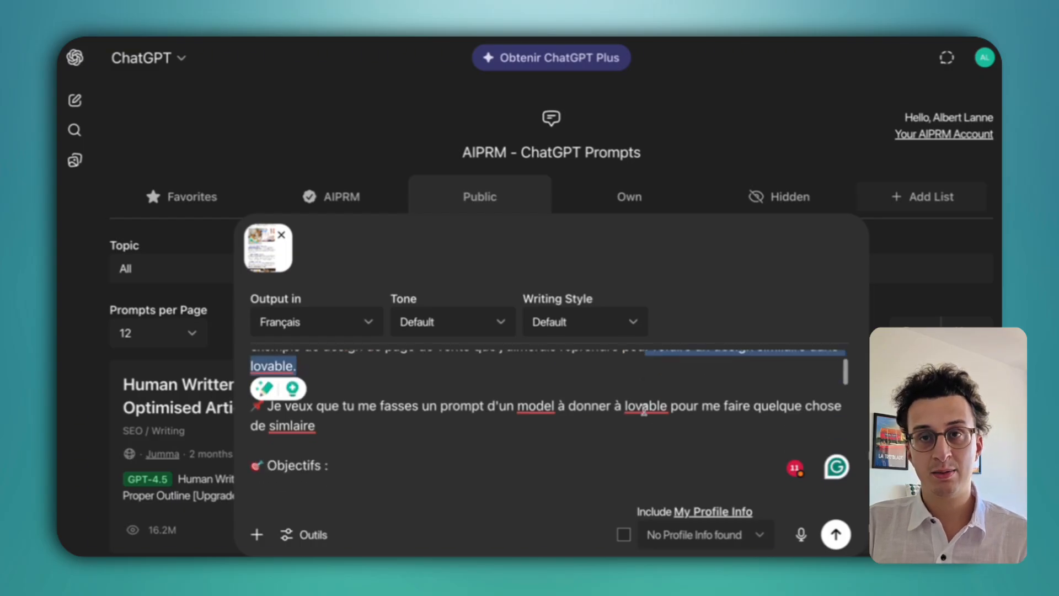
pyautogui.scroll(-2, 644, 410)
pyautogui.scroll(3, 644, 409)
pyautogui.scroll(-4, 598, 445)
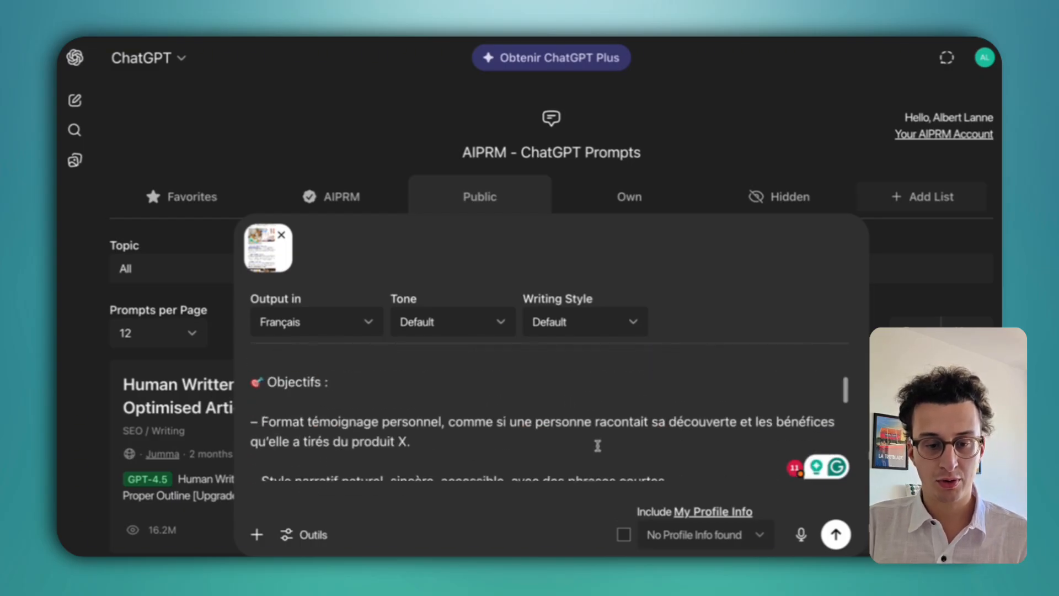
pyautogui.scroll(-3, 597, 445)
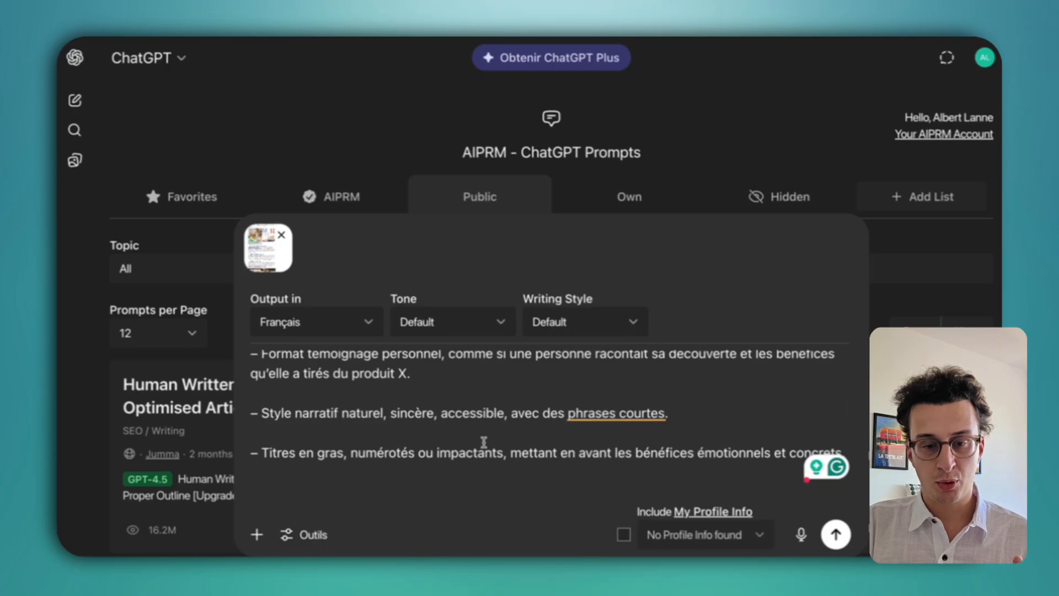
pyautogui.scroll(1, 456, 392)
pyautogui.scroll(-6, 441, 411)
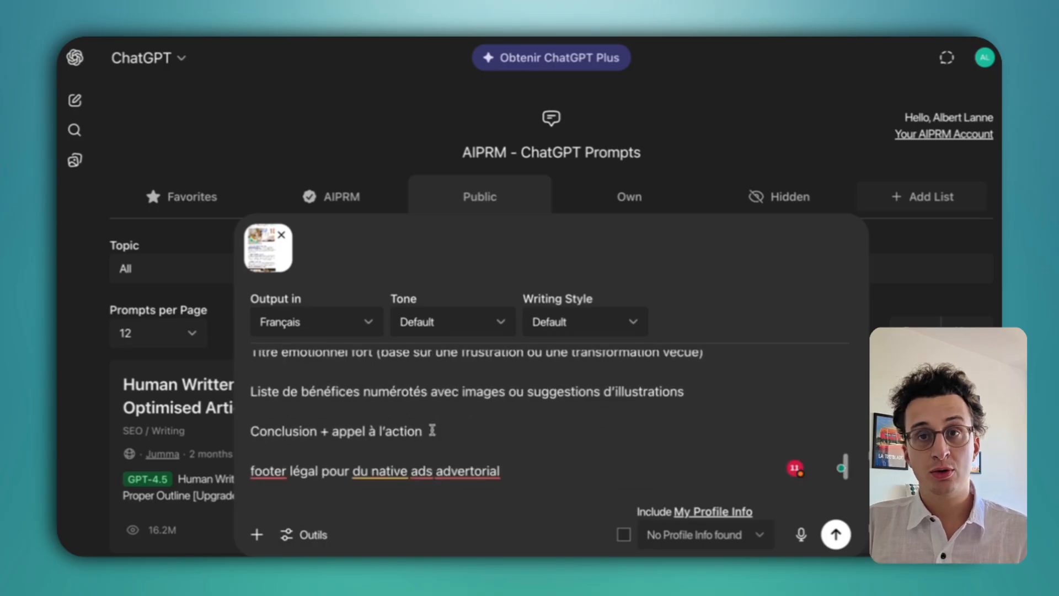
pyautogui.scroll(-2, 441, 419)
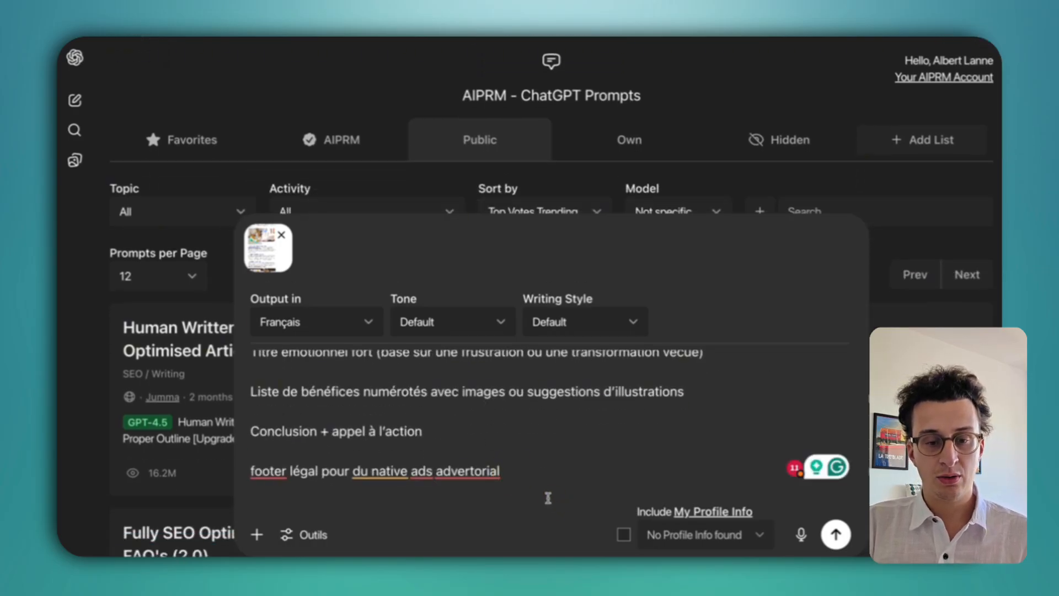
pyautogui.press('Return')
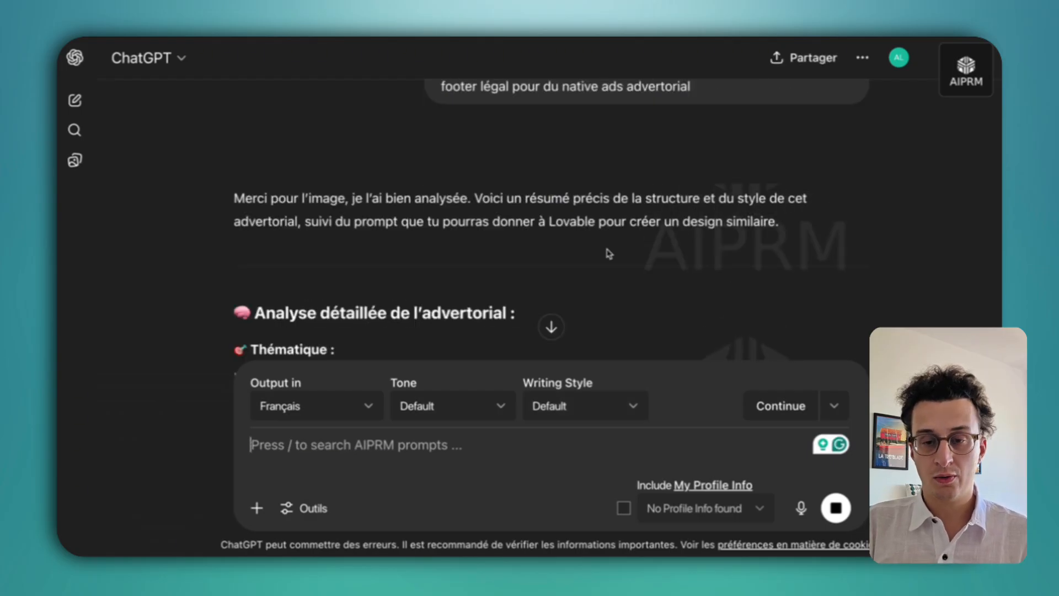
# Read ChatGPT's reply about creating a similar advertorial design.
pyautogui.scroll(-2, 608, 253)
pyautogui.click(319, 121)
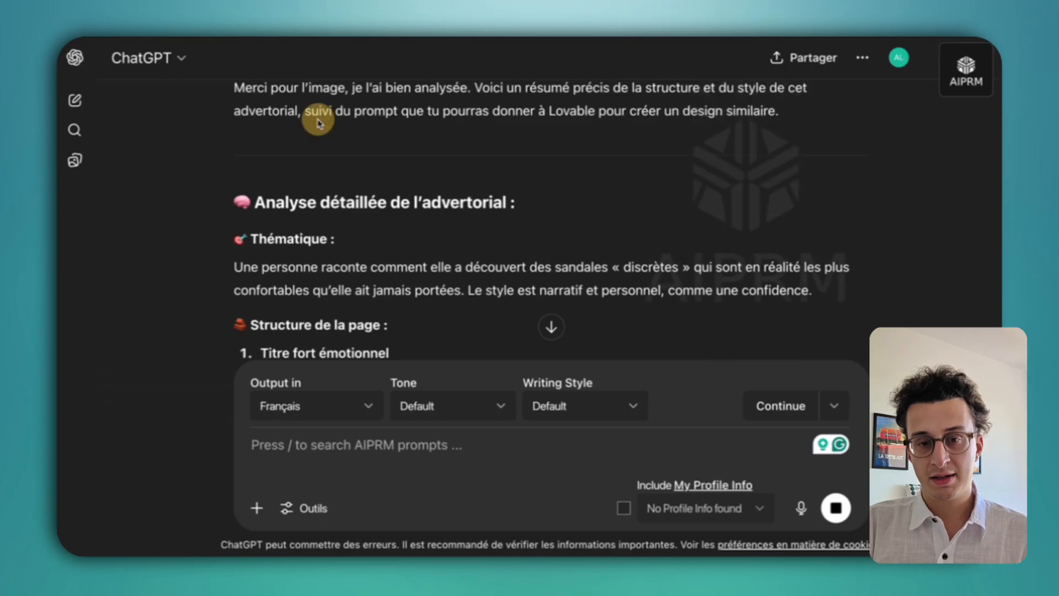
pyautogui.moveTo(318, 120); pyautogui.dragTo(569, 113)
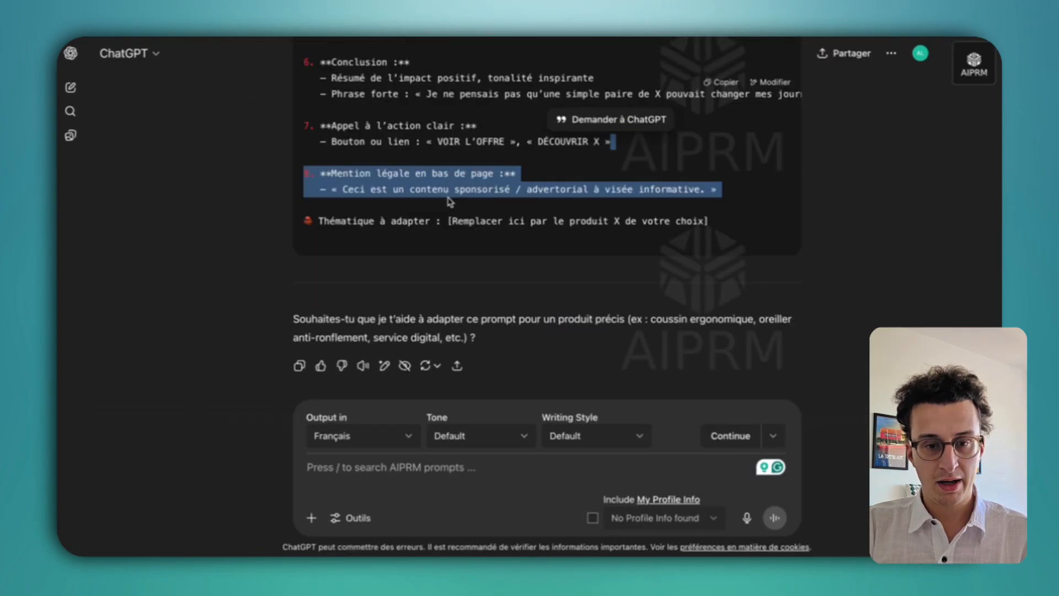
pyautogui.click(406, 231)
pyautogui.click(692, 224)
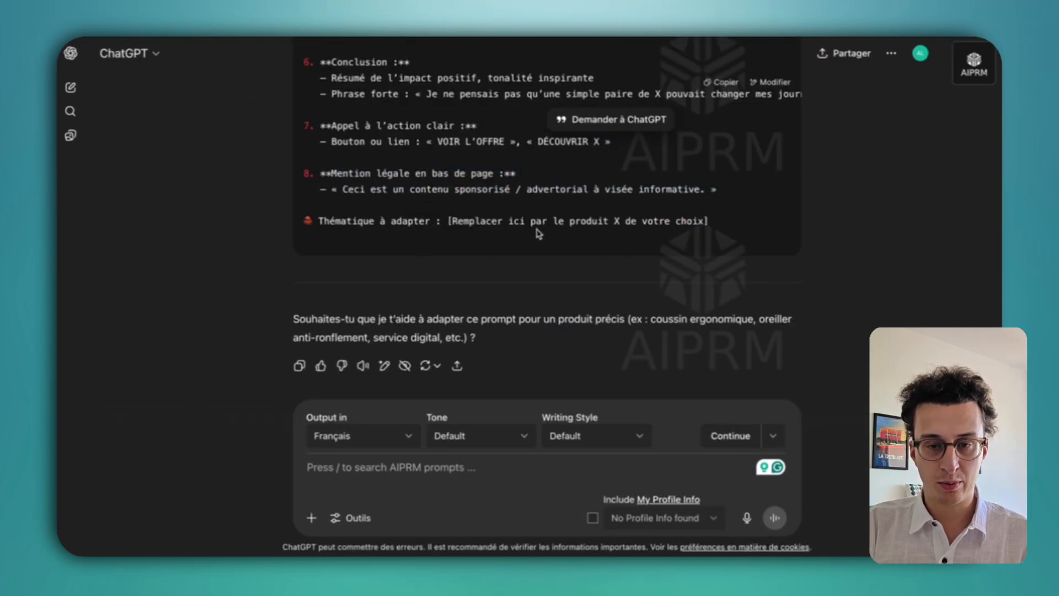
pyautogui.scroll(3, 539, 234)
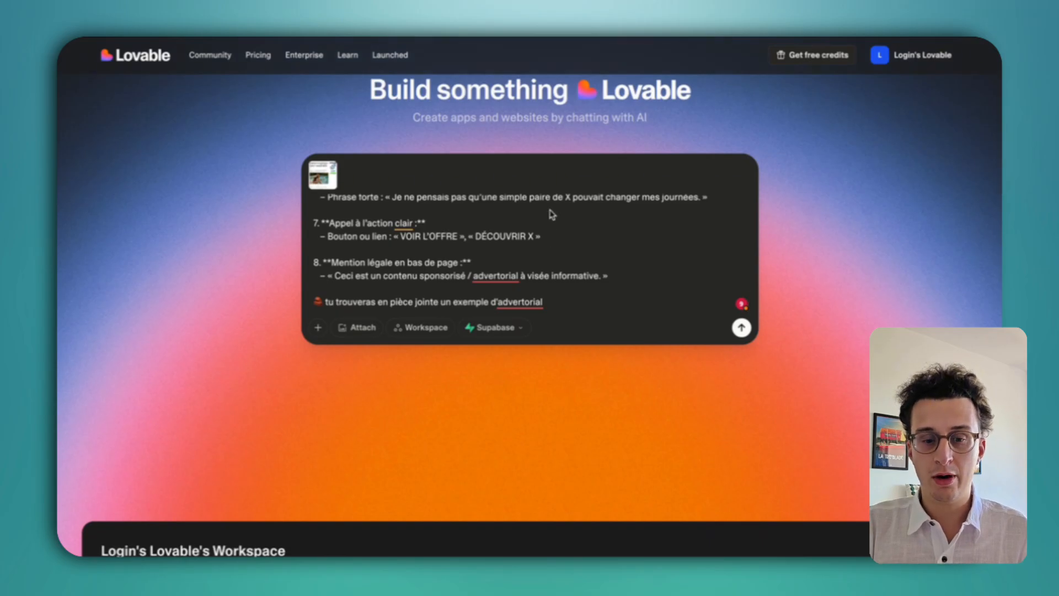
# Send ChatGPT's design prompt with the example screenshot to Lovable.
pyautogui.scroll(3, 229, 293)
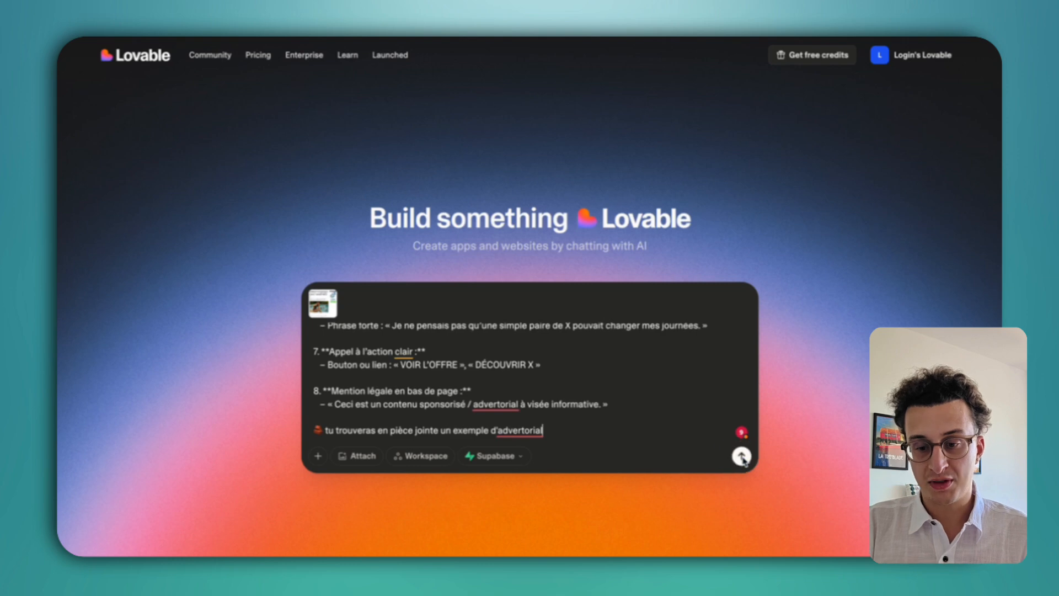
pyautogui.moveTo(543, 431); pyautogui.dragTo(386, 441)
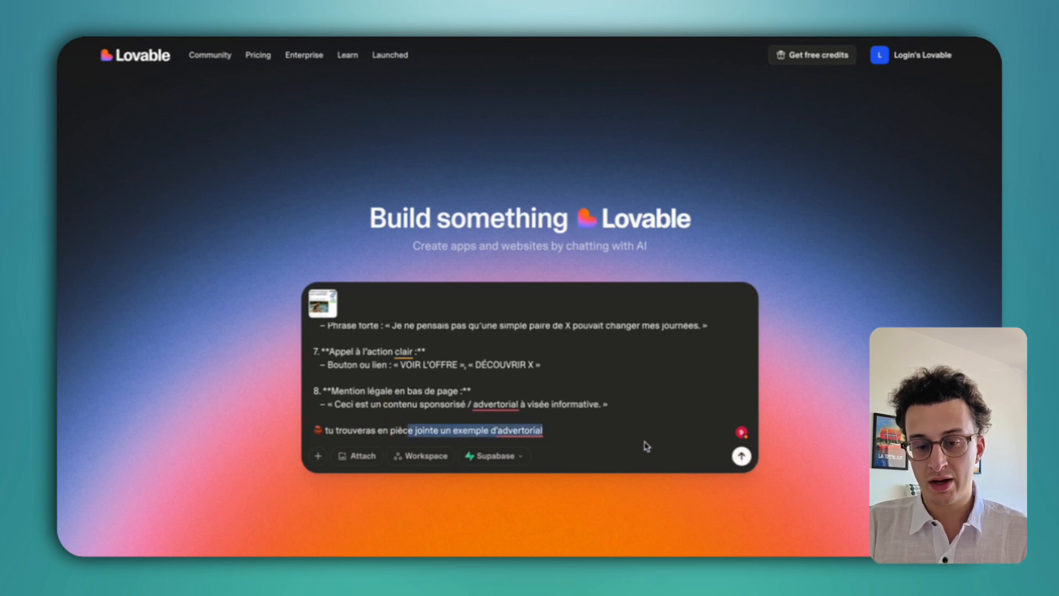
pyautogui.click(692, 449)
pyautogui.click(741, 455)
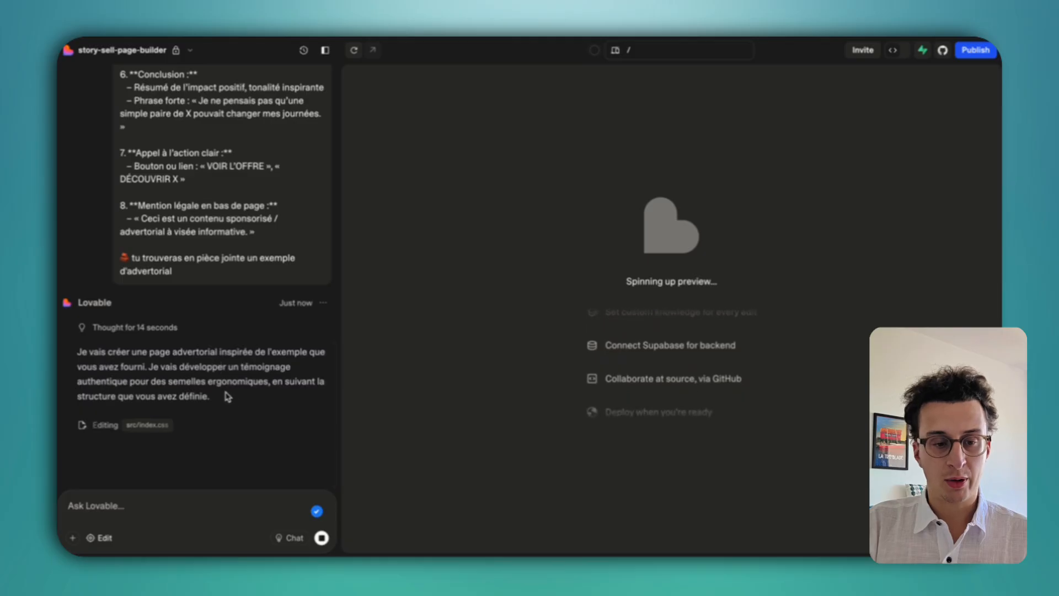
# Review the generated ErgoPro insoles advertorial and its author line in the preview.
pyautogui.moveTo(226, 394); pyautogui.dragTo(106, 351)
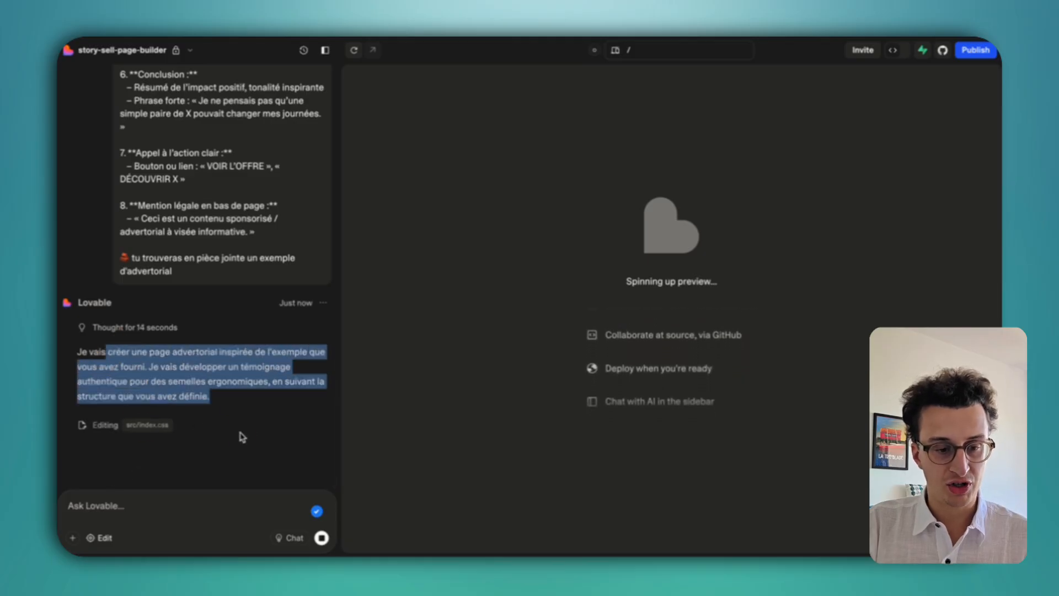
pyautogui.scroll(-15, 763, 301)
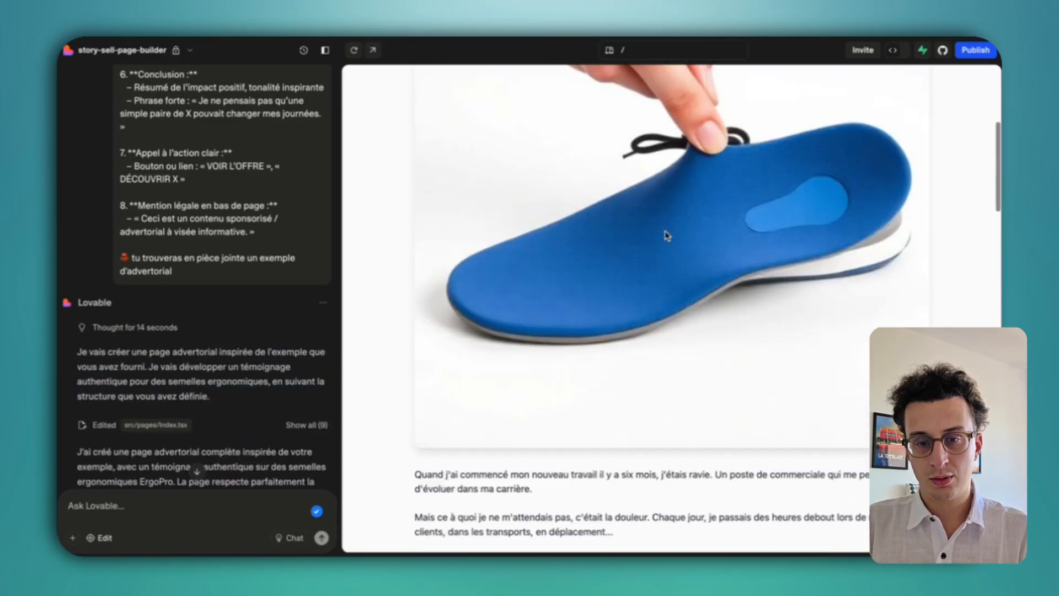
pyautogui.scroll(-14, 666, 235)
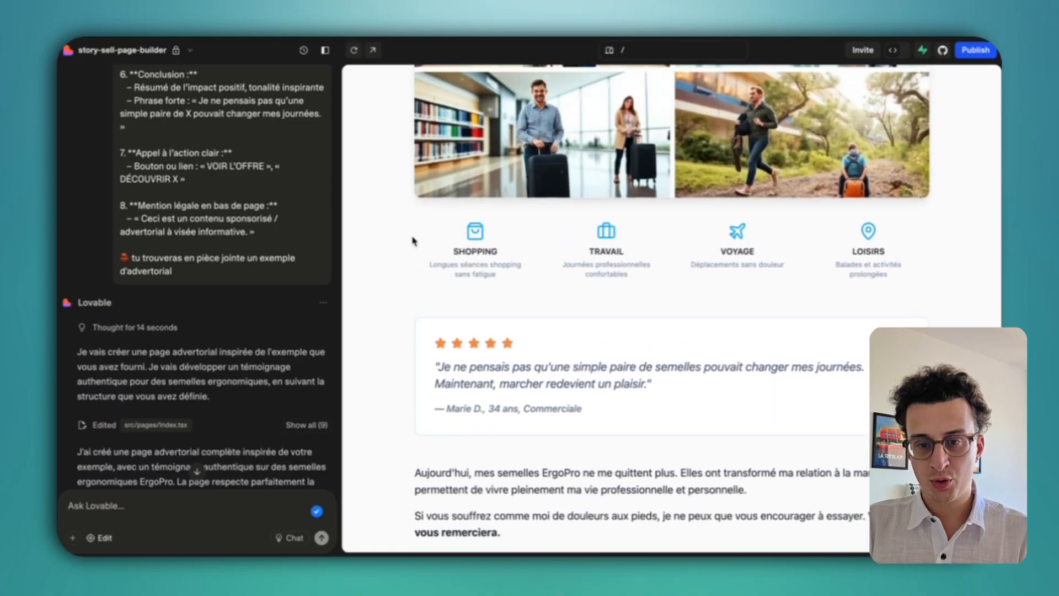
pyautogui.scroll(5, 731, 317)
pyautogui.scroll(20, 730, 317)
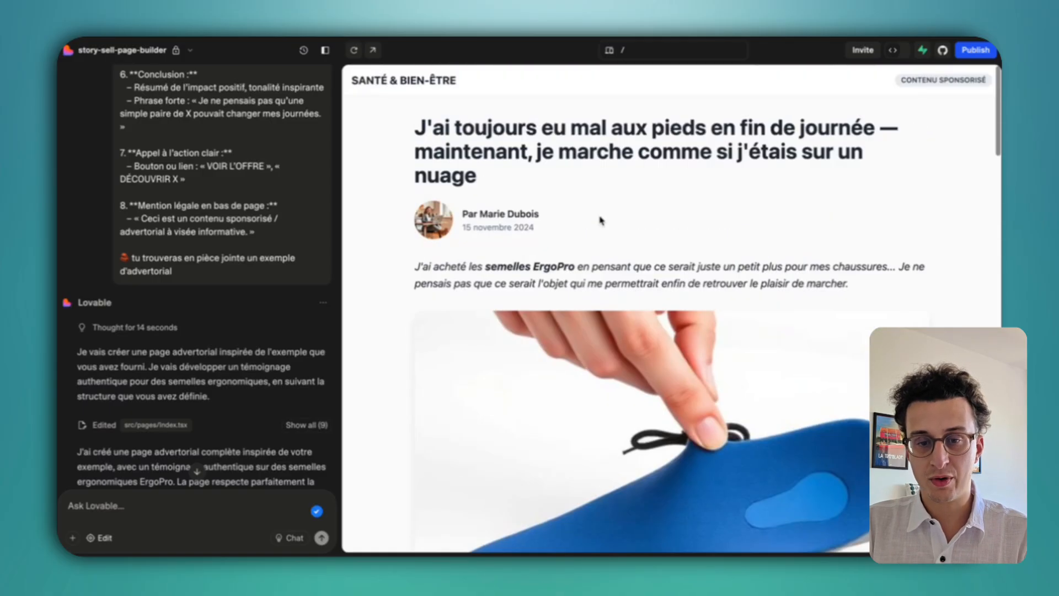
pyautogui.click(478, 98)
pyautogui.moveTo(560, 227); pyautogui.dragTo(671, 215)
pyautogui.click(667, 258)
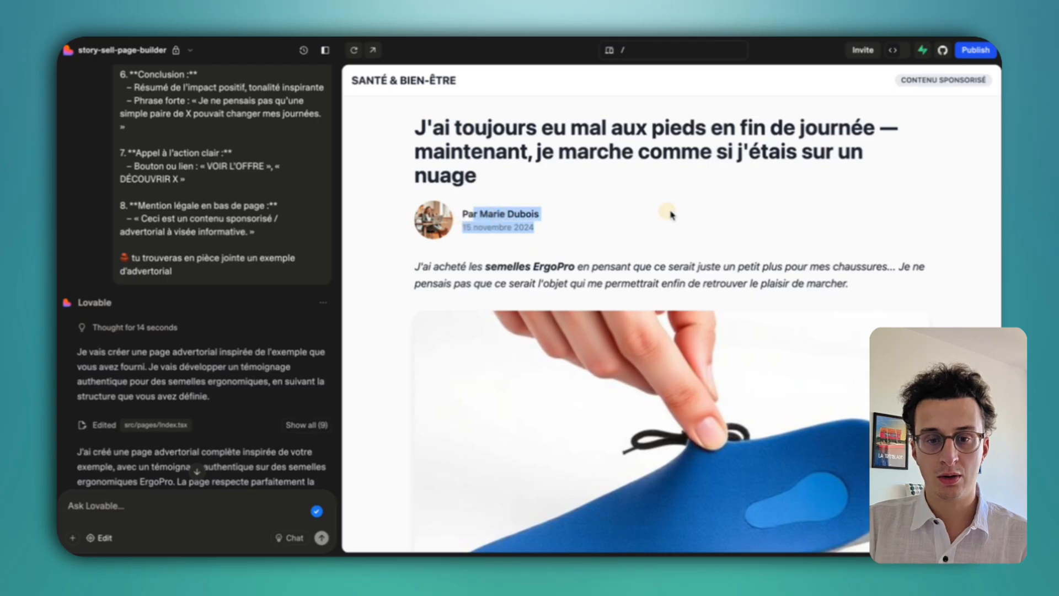
pyautogui.click(560, 171)
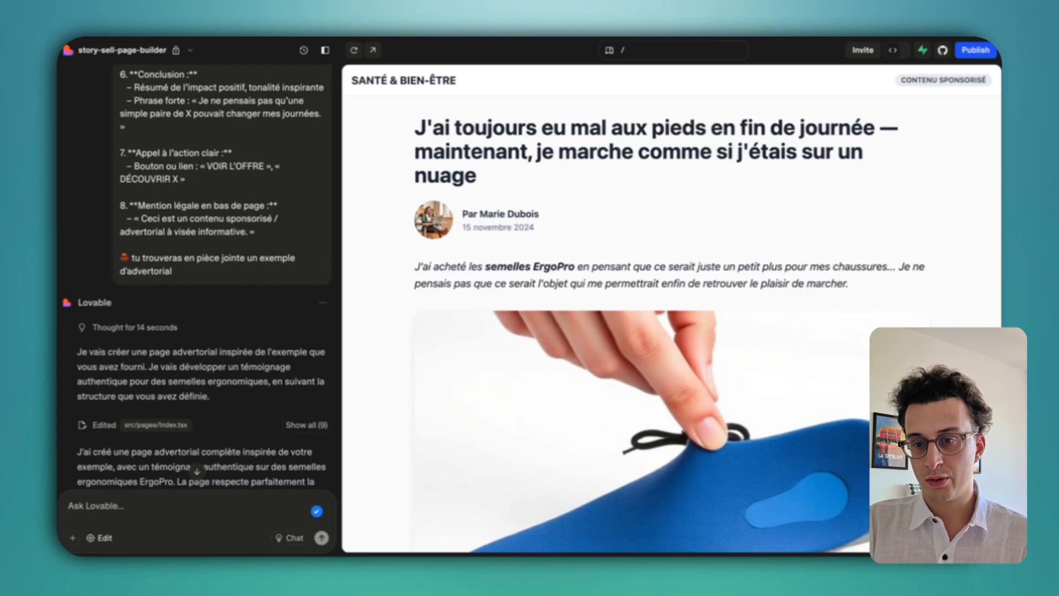
pyautogui.click(414, 295)
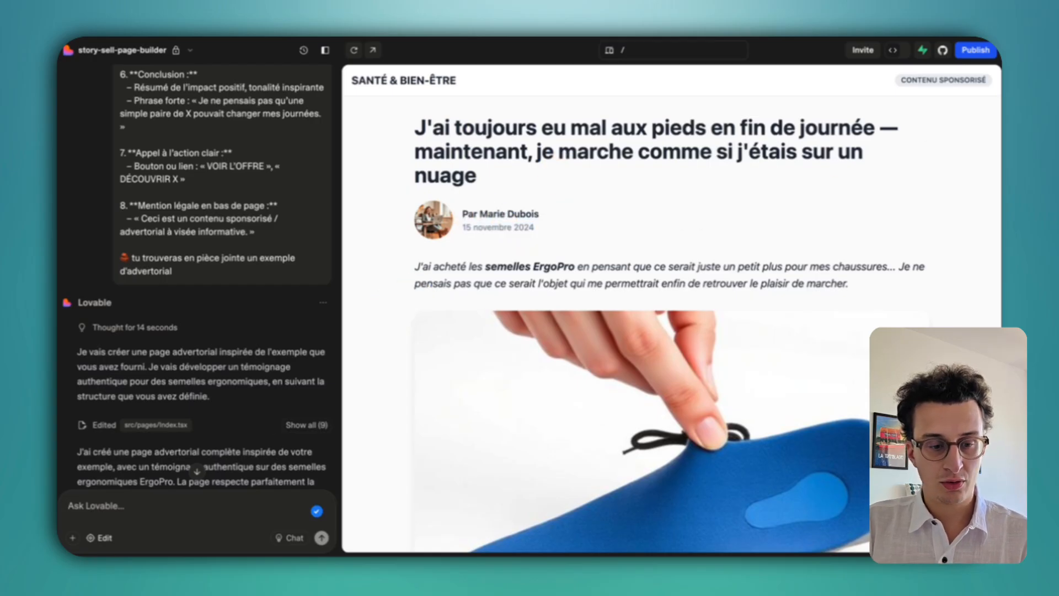
pyautogui.click(73, 541)
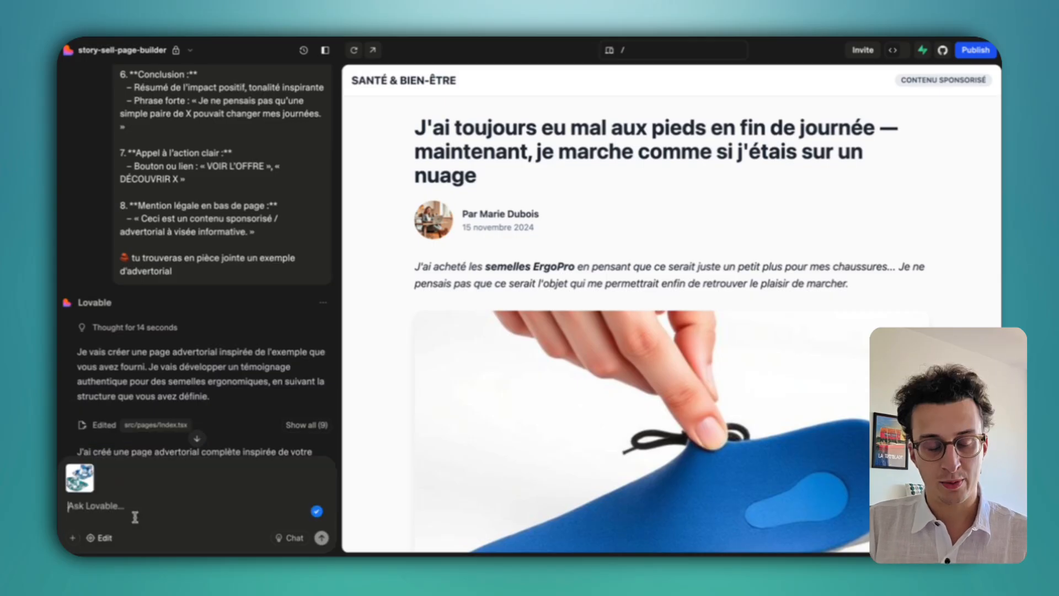
# Type a request for a sticky right panel with the opdgea AquaLounge™ title, tagline and -50% offer.
pyautogui.write('ra')
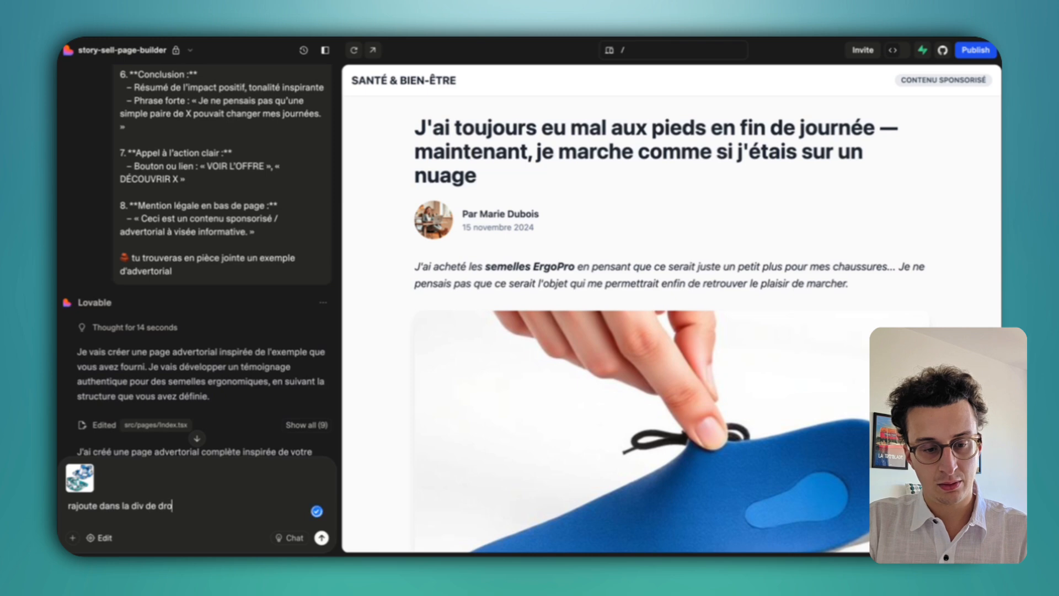
pyautogui.write('joute dans la div de droite')
pyautogui.write('en sticky, le titre de mon produit opdgea AquaLounge™, un texte qui illustre l\'image "Ce n\'est pas qu\'une bouée — c\'est ton fauteuil sur l\'eau" et un cta "Profite dès maintenant de -50%" tout cela en stick')
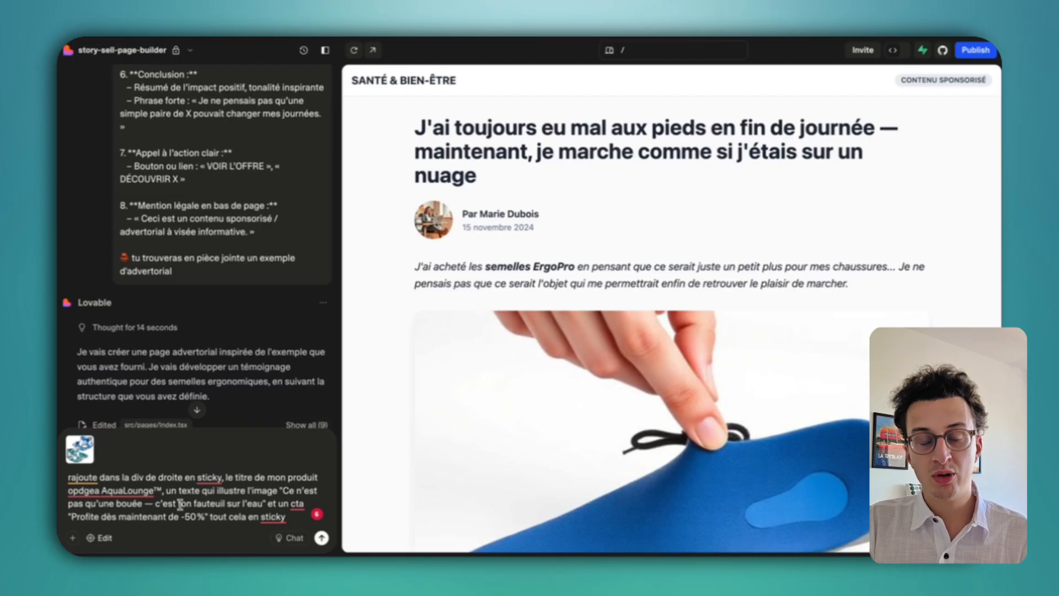
pyautogui.click(224, 515)
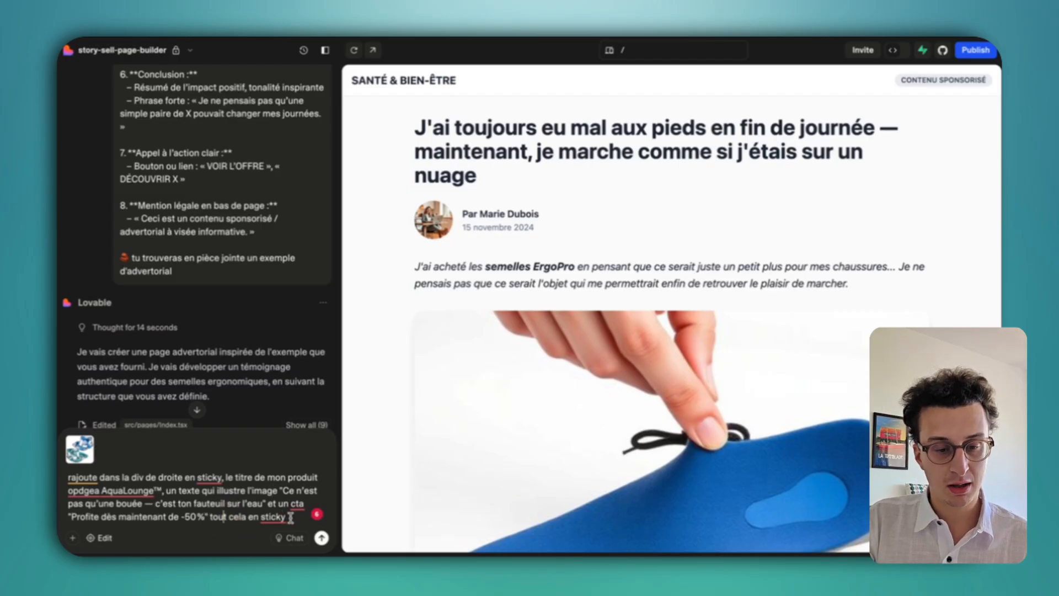
pyautogui.scroll(-1, 566, 281)
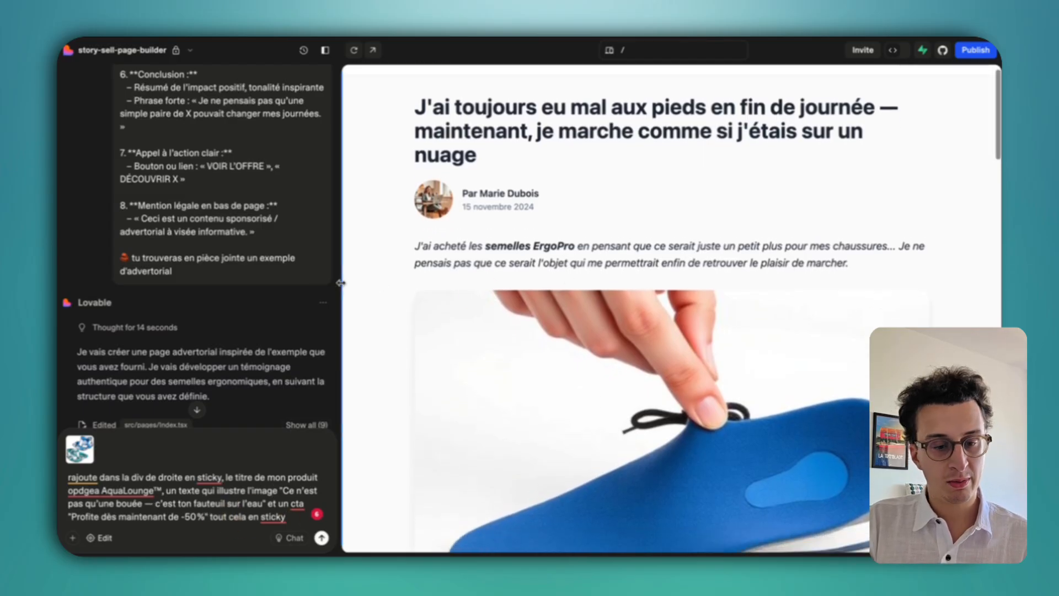
pyautogui.write('.')
pyautogui.hotkey('shift', 'Return')
pyautogui.hotkey('shift', 'Return')
pyautogui.write('ensuite')
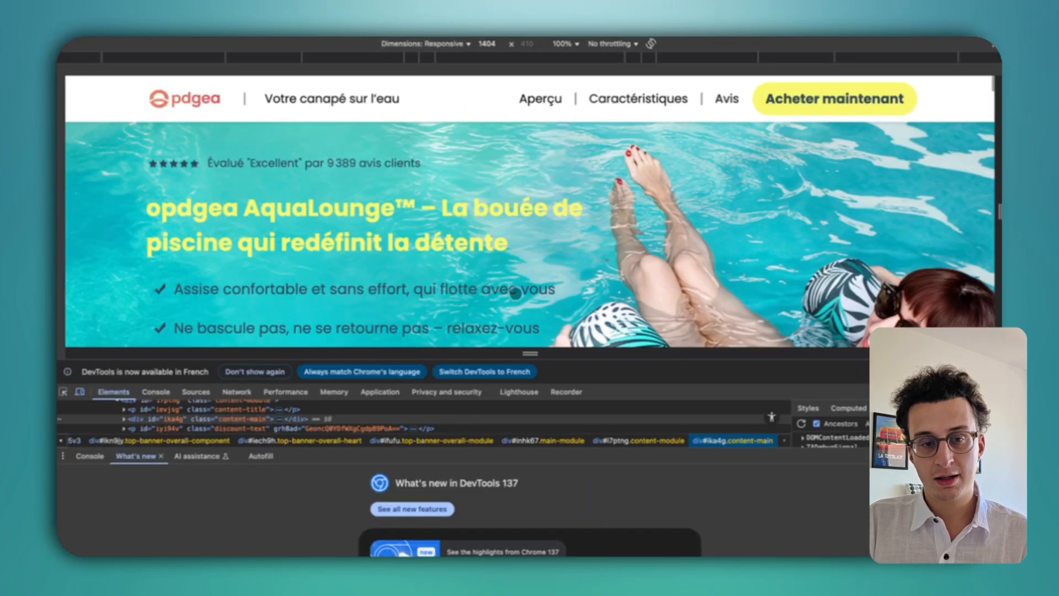
# Scroll the AquaLounge page and close DevTools so it fills the window.
pyautogui.scroll(-10, 762, 209)
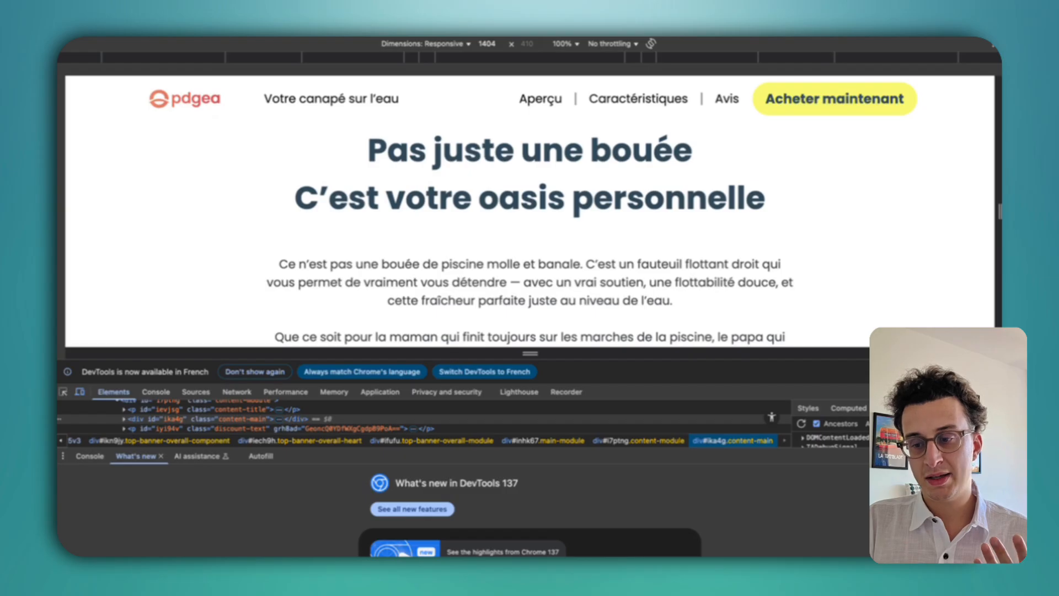
pyautogui.press('alt+super+i')
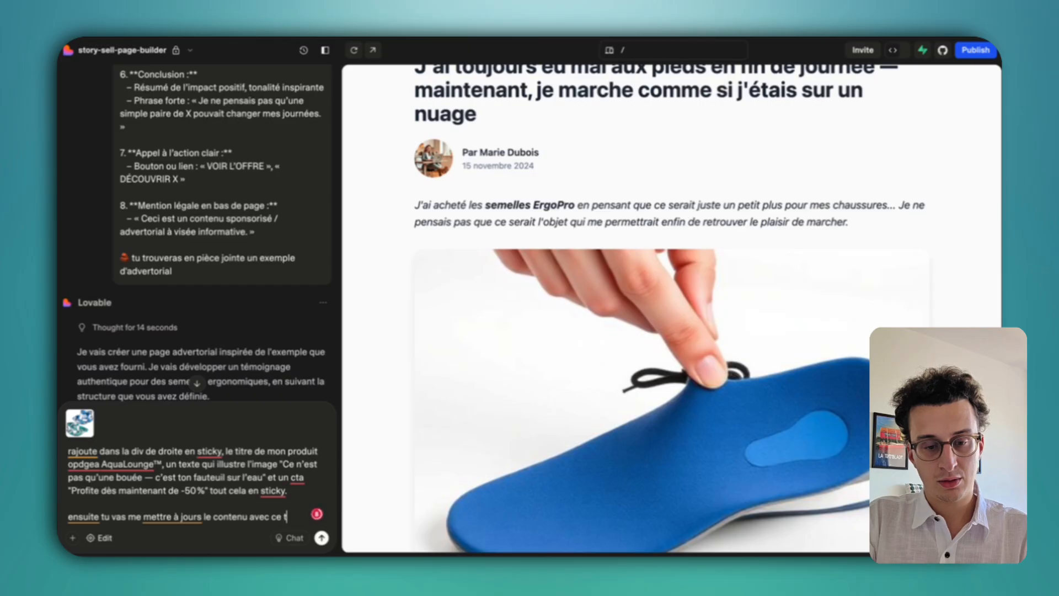
# Add the 'article :' section with the pasted article and footer text, then send the request.
pyautogui.write('article :')
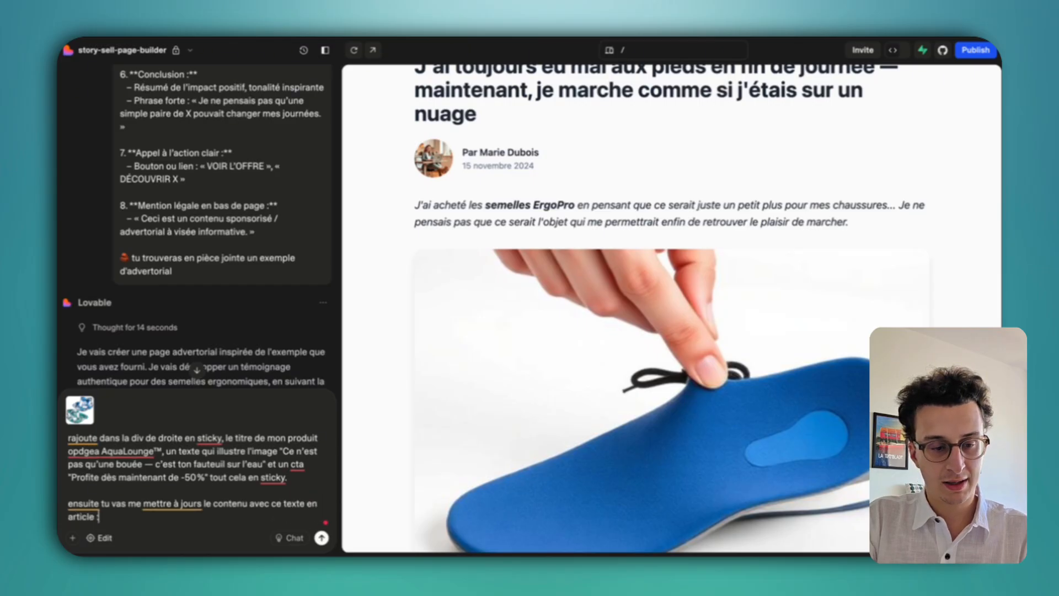
pyautogui.hotkey('shift', 'Return')
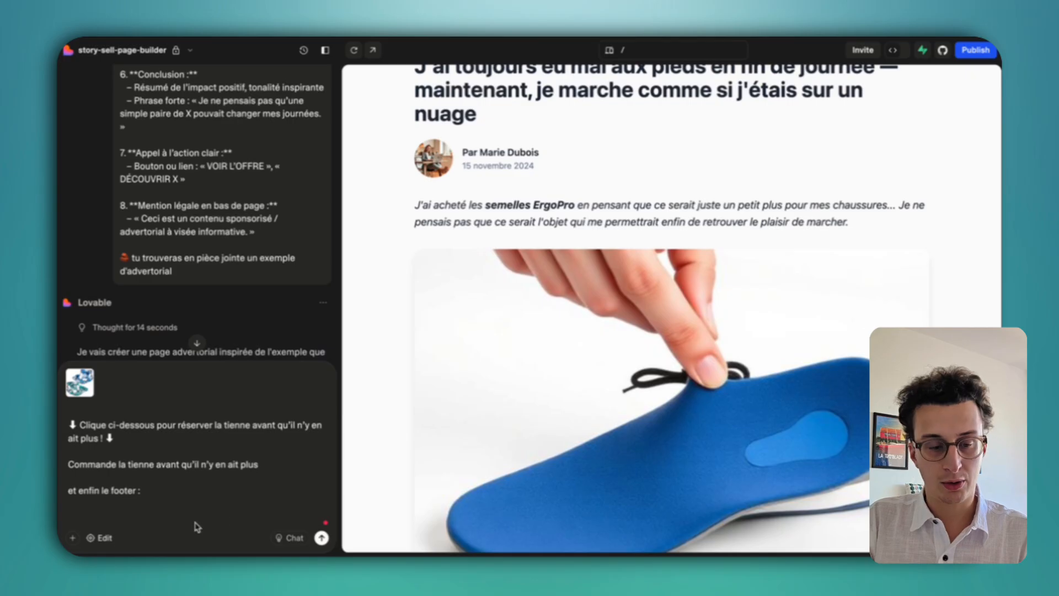
pyautogui.press('Return')
# Read Lovable's plan for the AquaLounge content, highlighting the testimonial quote.
pyautogui.scroll(-20, 611, 276)
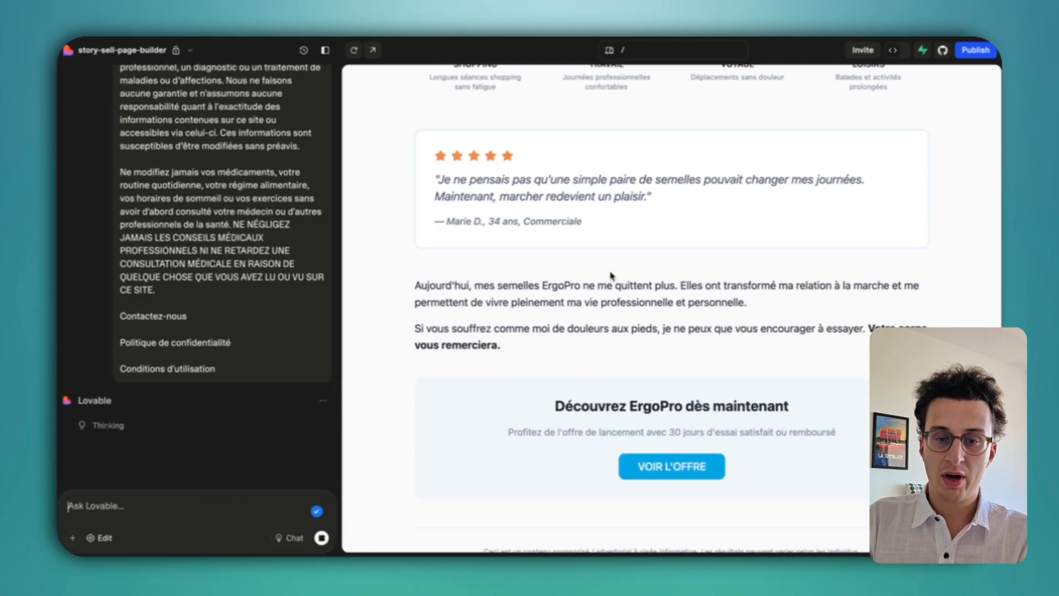
pyautogui.moveTo(585, 231); pyautogui.dragTo(426, 151)
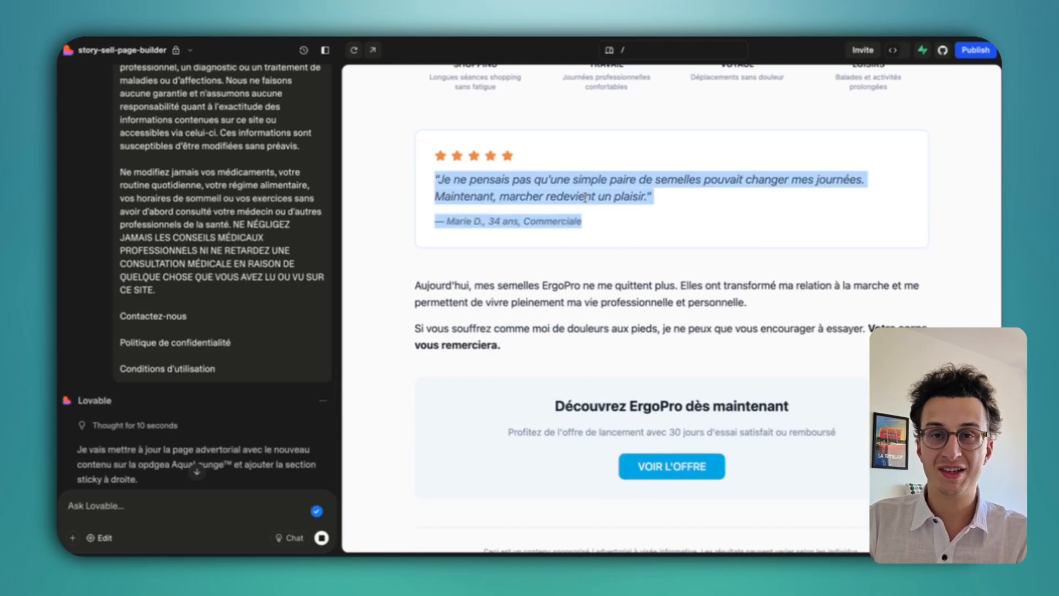
pyautogui.scroll(-1, 586, 197)
pyautogui.scroll(15, 652, 220)
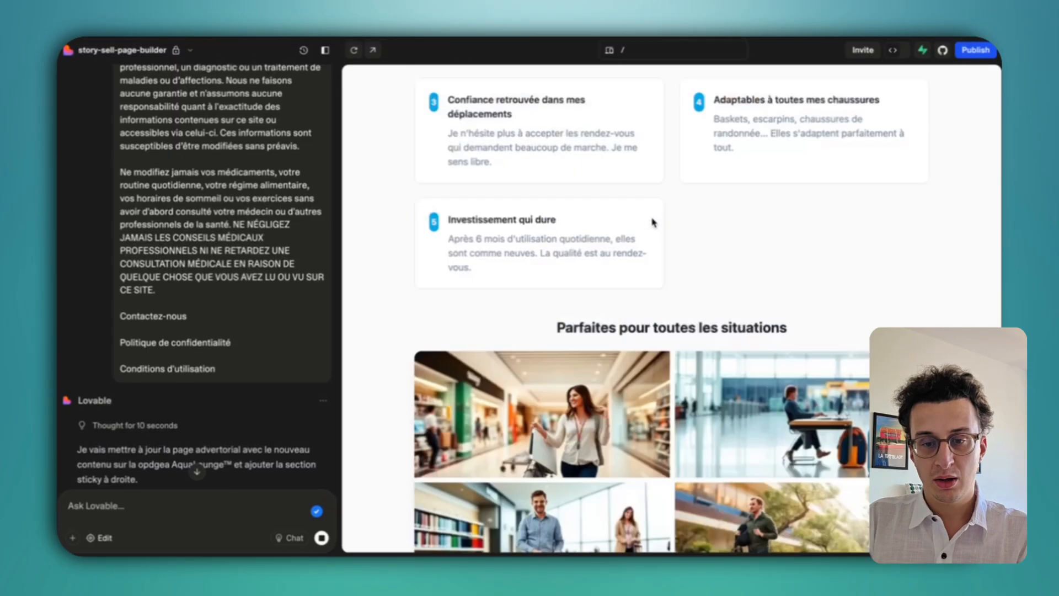
pyautogui.scroll(-7, 652, 221)
pyautogui.scroll(10, 652, 220)
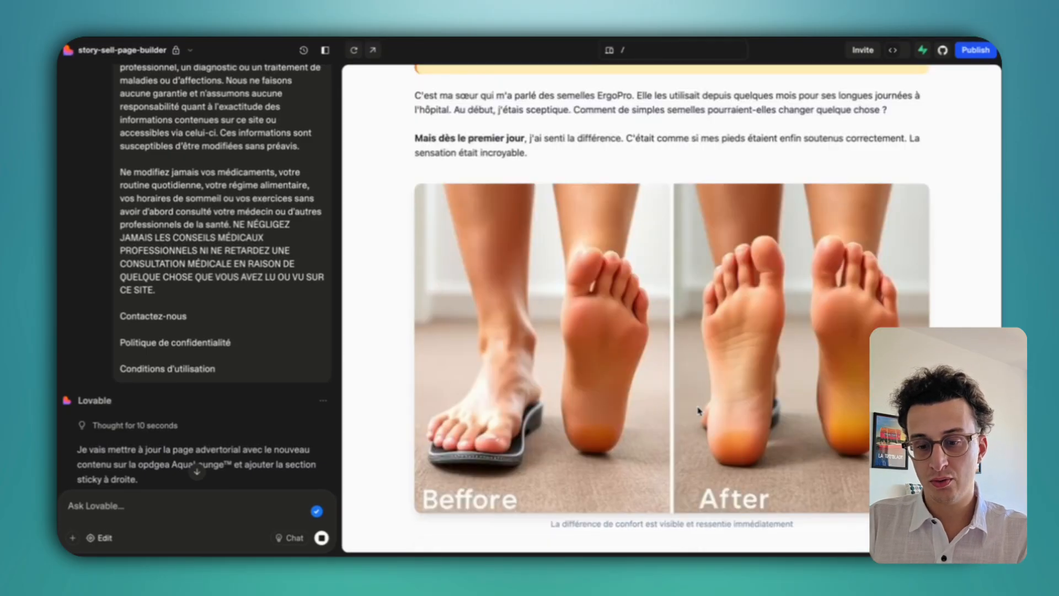
pyautogui.scroll(10, 642, 323)
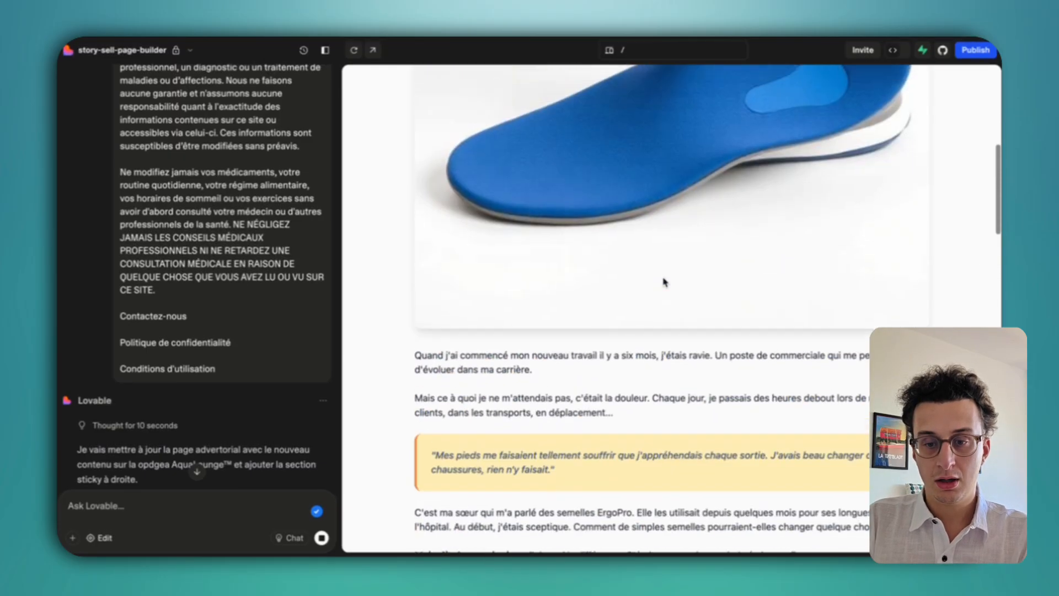
pyautogui.scroll(-20, 605, 396)
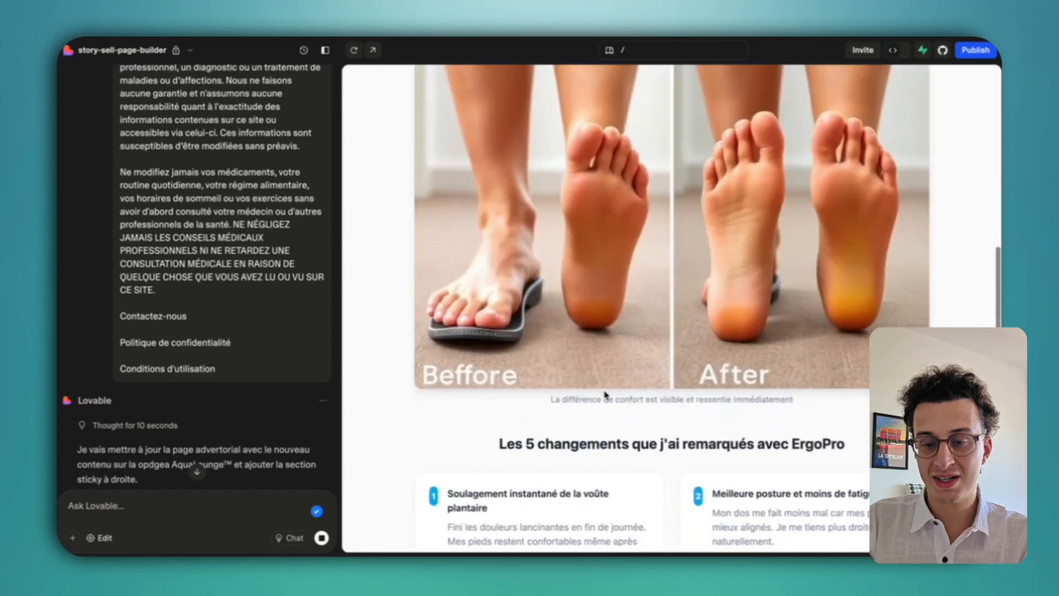
pyautogui.scroll(20, 605, 395)
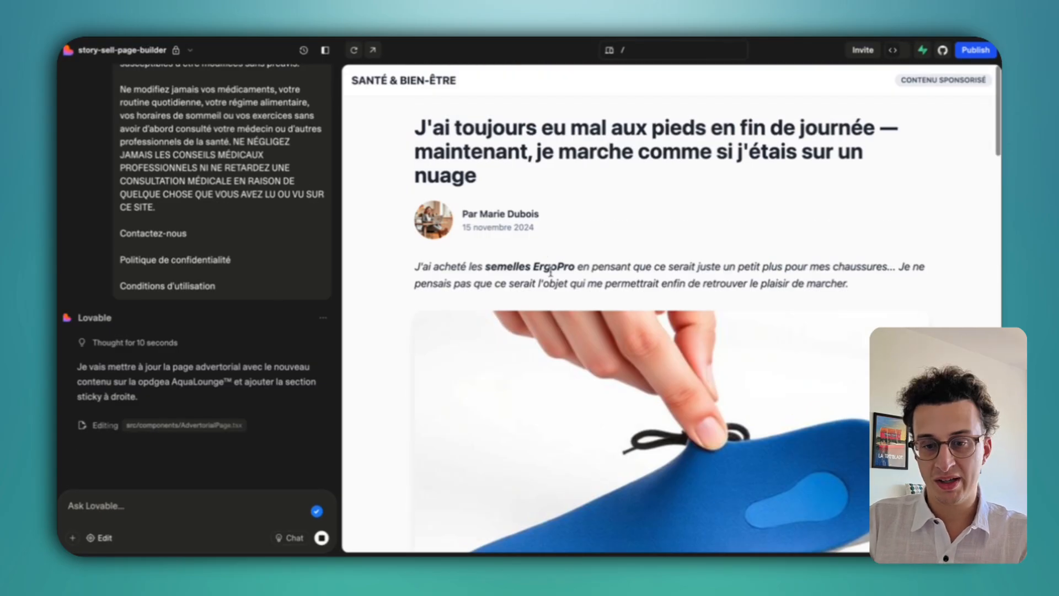
pyautogui.scroll(-10, 550, 271)
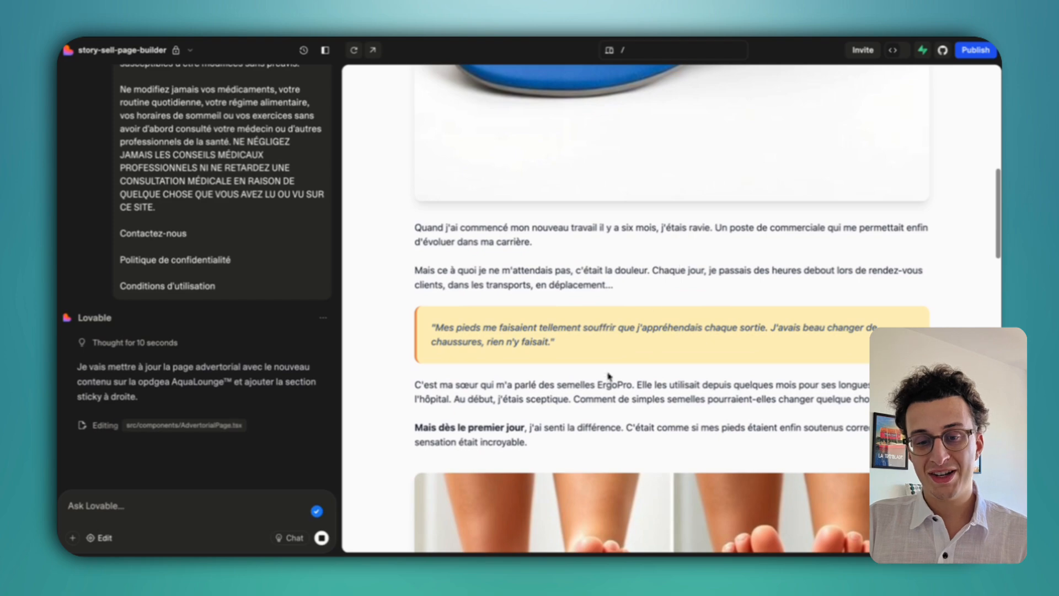
pyautogui.moveTo(554, 342); pyautogui.dragTo(469, 321)
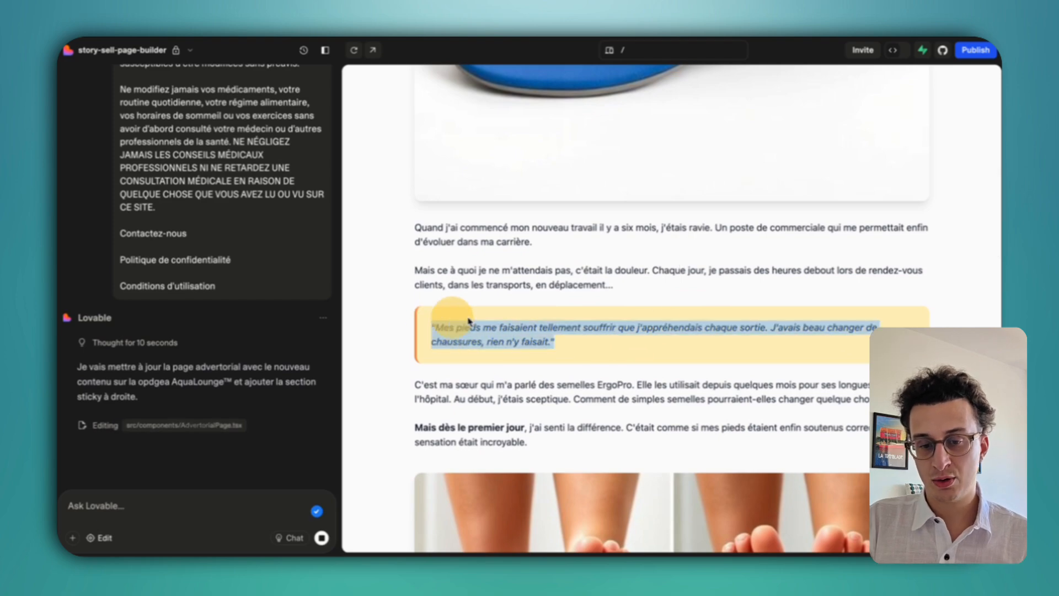
pyautogui.scroll(-5, 524, 231)
pyautogui.scroll(2, 571, 138)
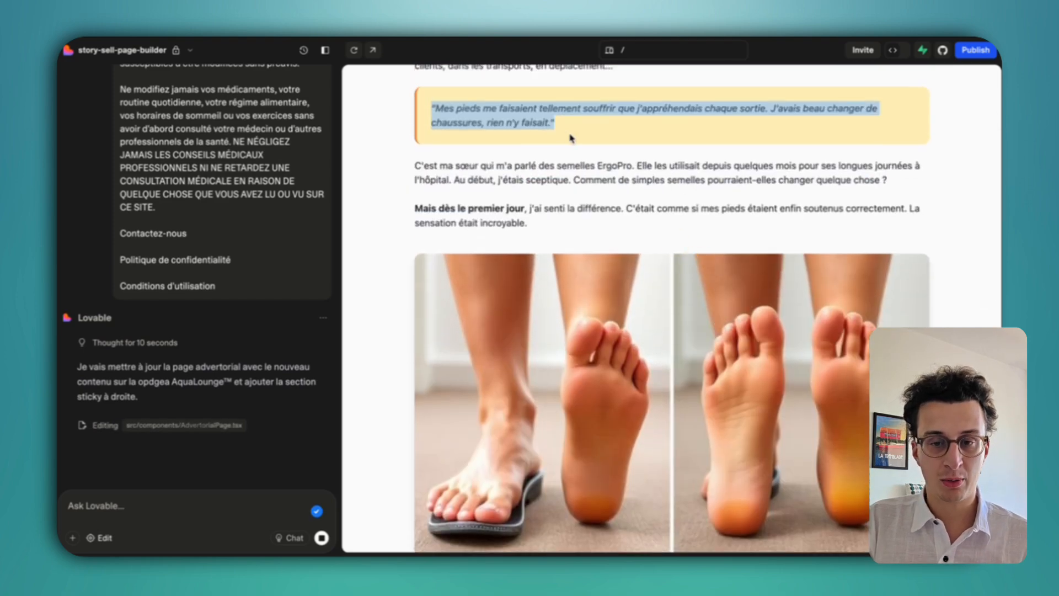
pyautogui.click(579, 224)
pyautogui.scroll(-10, 579, 232)
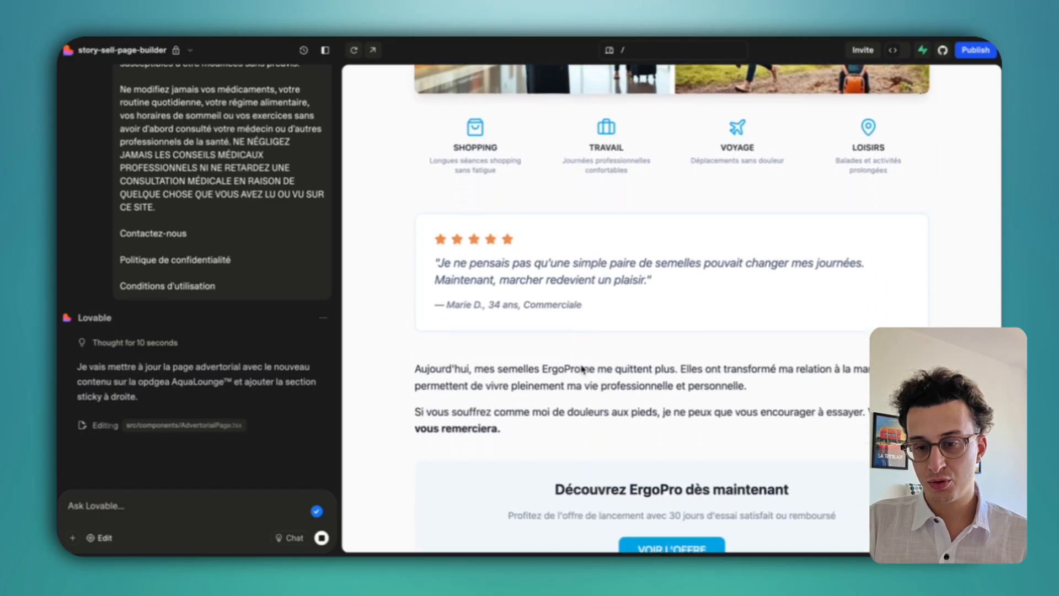
pyautogui.scroll(-3, 606, 369)
pyautogui.moveTo(733, 453)
pyautogui.mouseDown()
pyautogui.moveTo(560, 369)
pyautogui.moveTo(731, 449)
pyautogui.mouseUp()
# Scroll through the mobile preview of the AquaLounge pool-float advertorial while AdvertorialPage.tsx finishes updating.
pyautogui.click(562, 370)
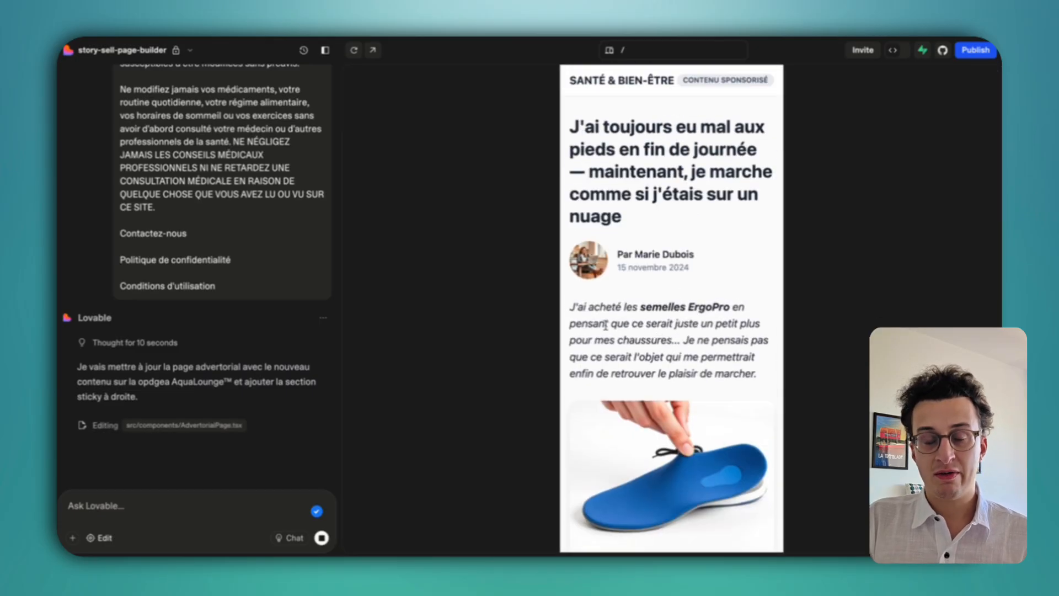
pyautogui.scroll(-9, 604, 326)
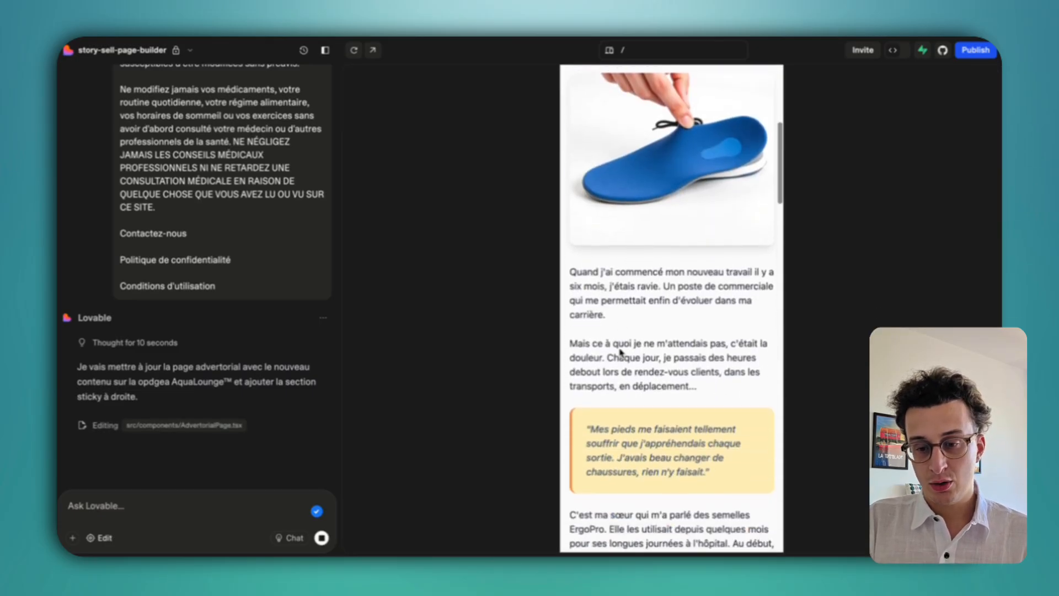
pyautogui.scroll(-10, 657, 396)
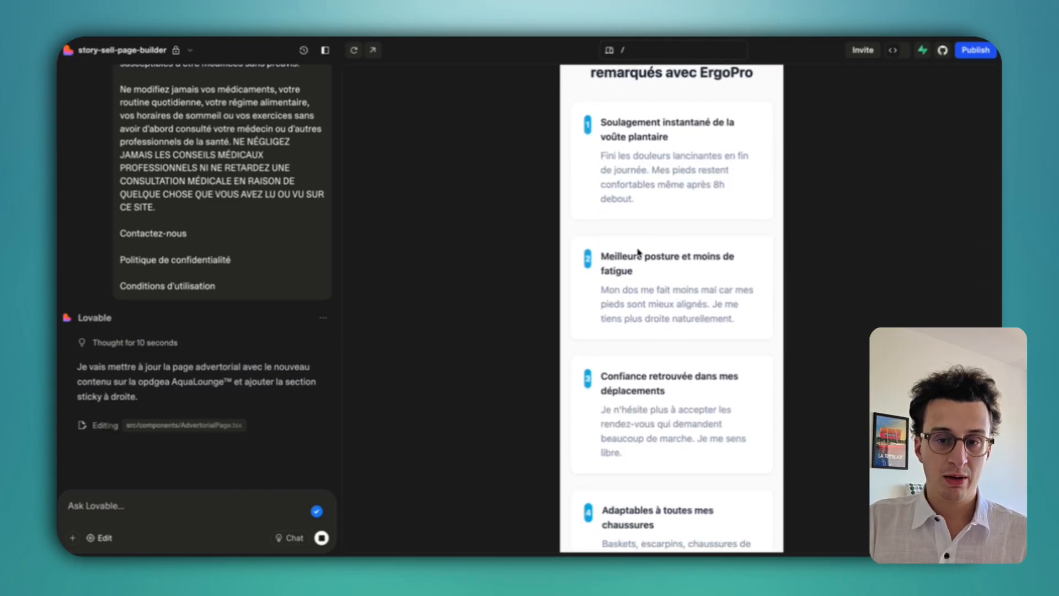
pyautogui.scroll(-6, 637, 253)
pyautogui.scroll(-2, 640, 363)
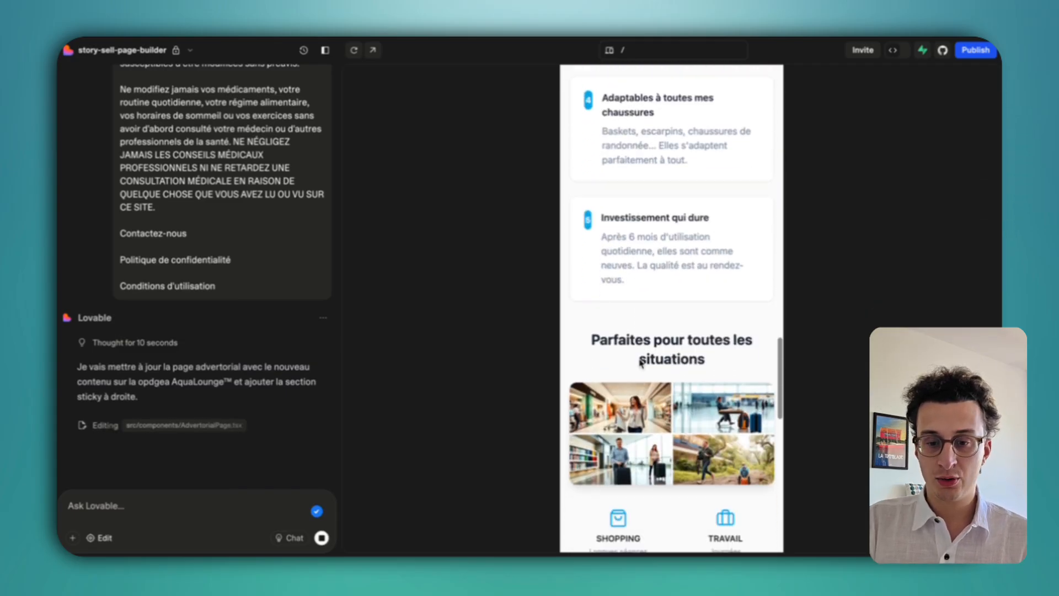
pyautogui.scroll(20, 640, 363)
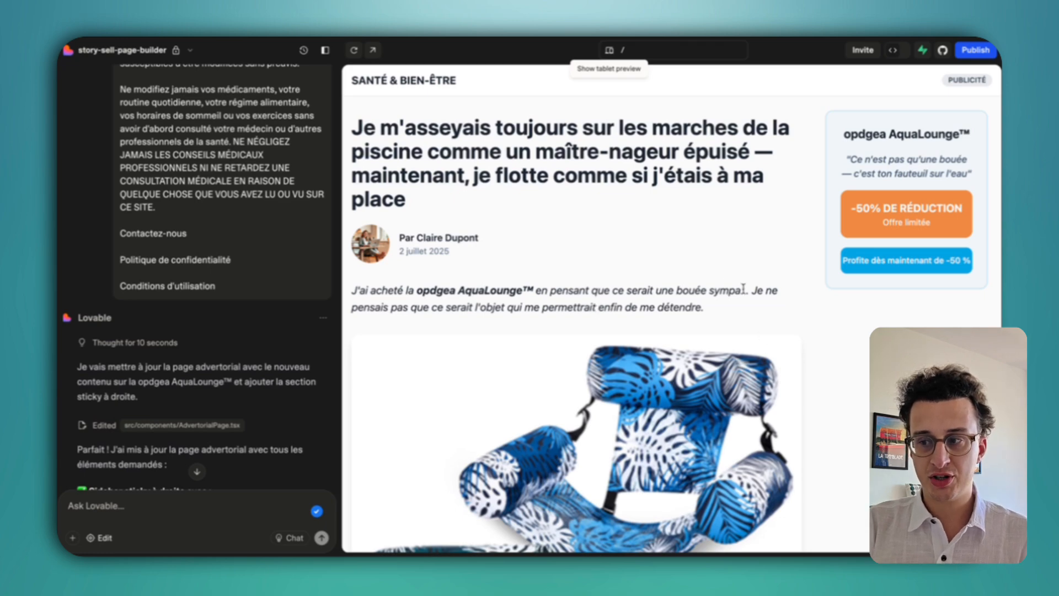
pyautogui.scroll(-15, 567, 284)
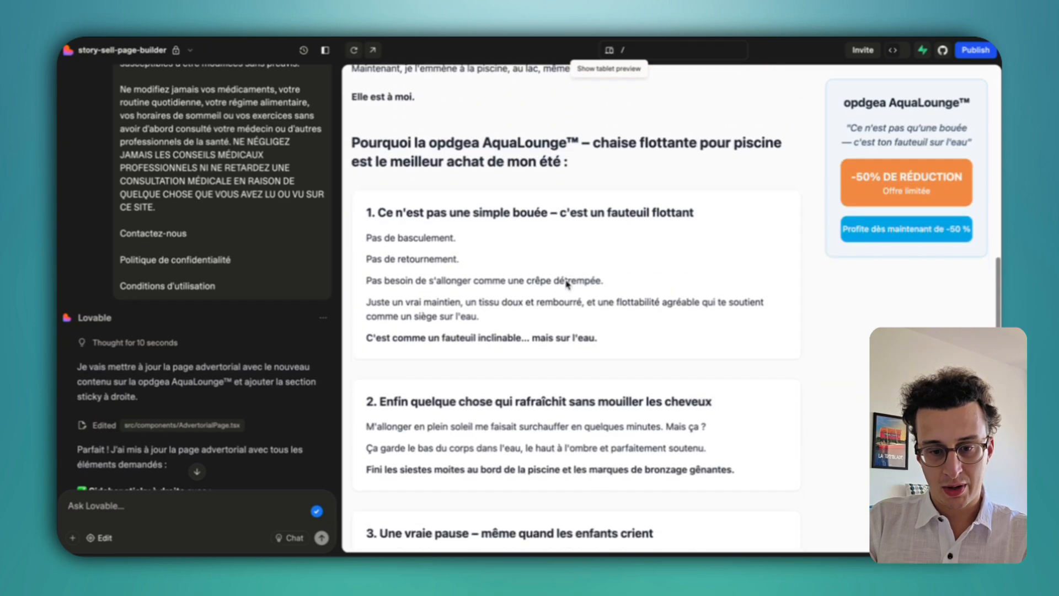
pyautogui.scroll(-15, 541, 287)
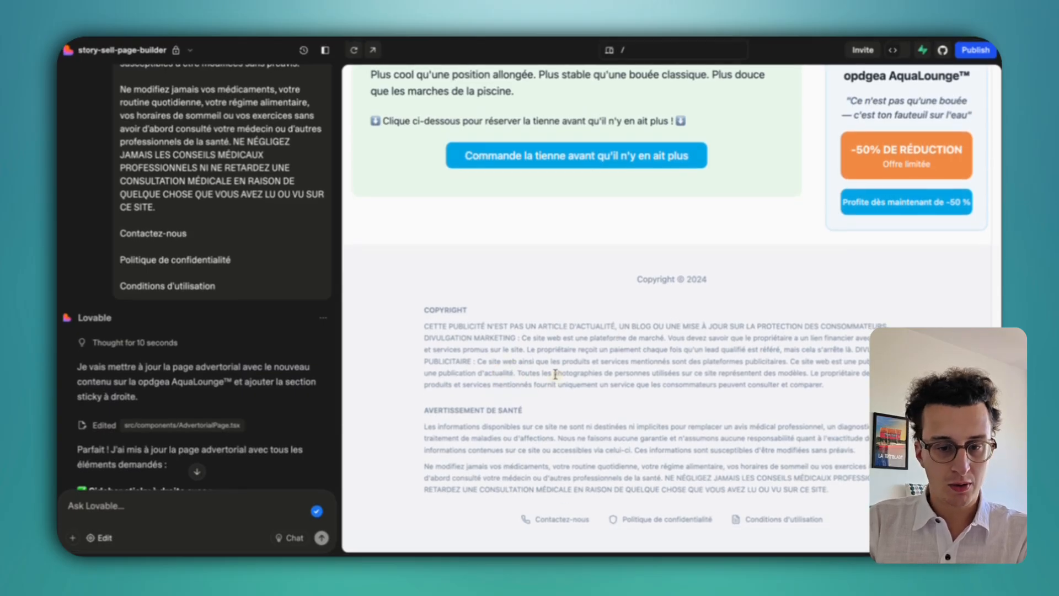
pyautogui.scroll(20, 519, 358)
pyautogui.scroll(-5, 544, 277)
pyautogui.scroll(-6, 544, 276)
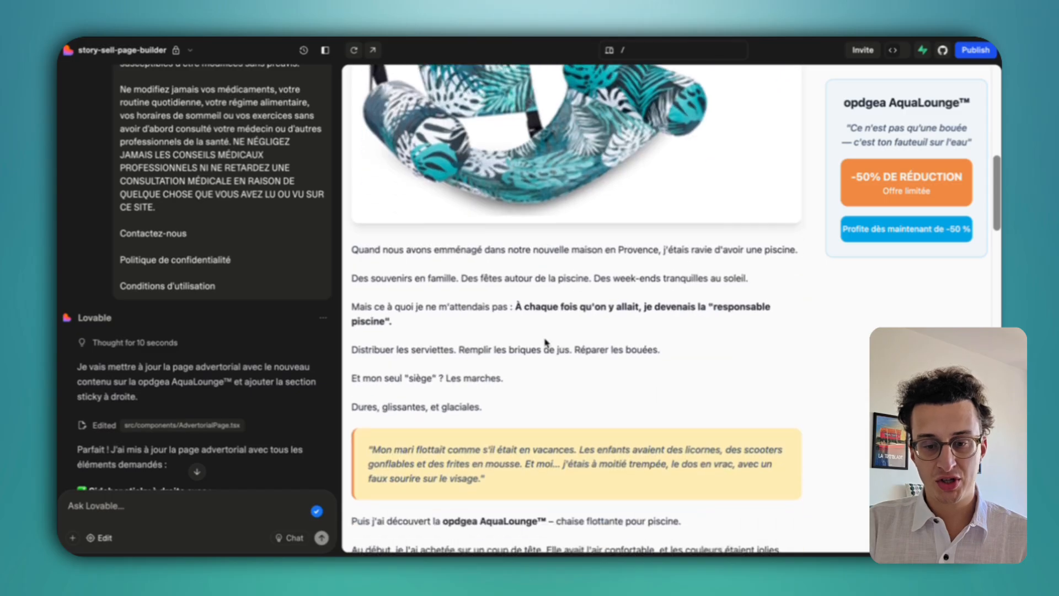
pyautogui.scroll(-4, 549, 404)
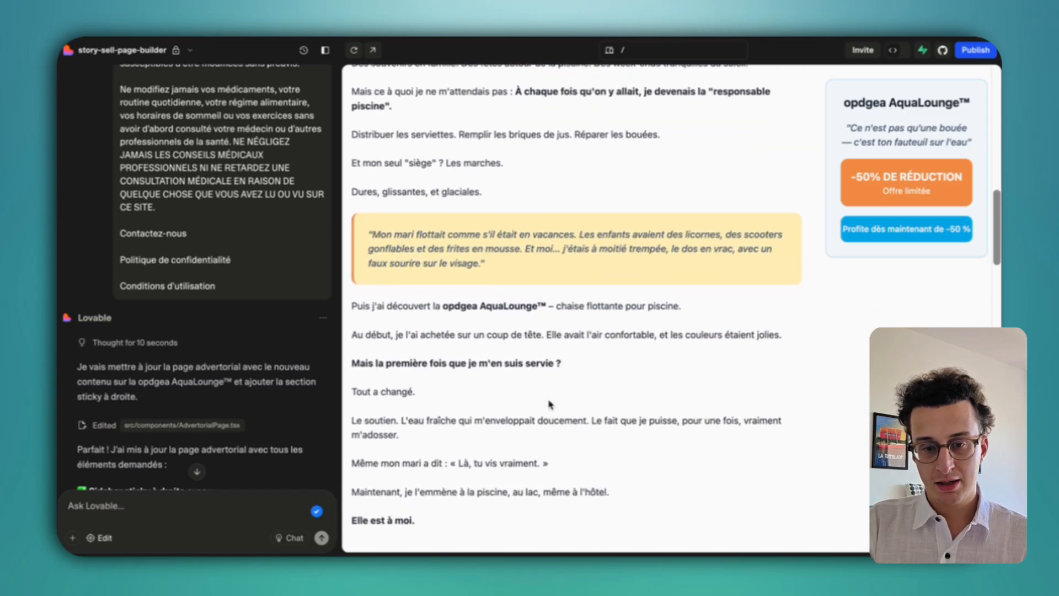
pyautogui.scroll(-8, 508, 321)
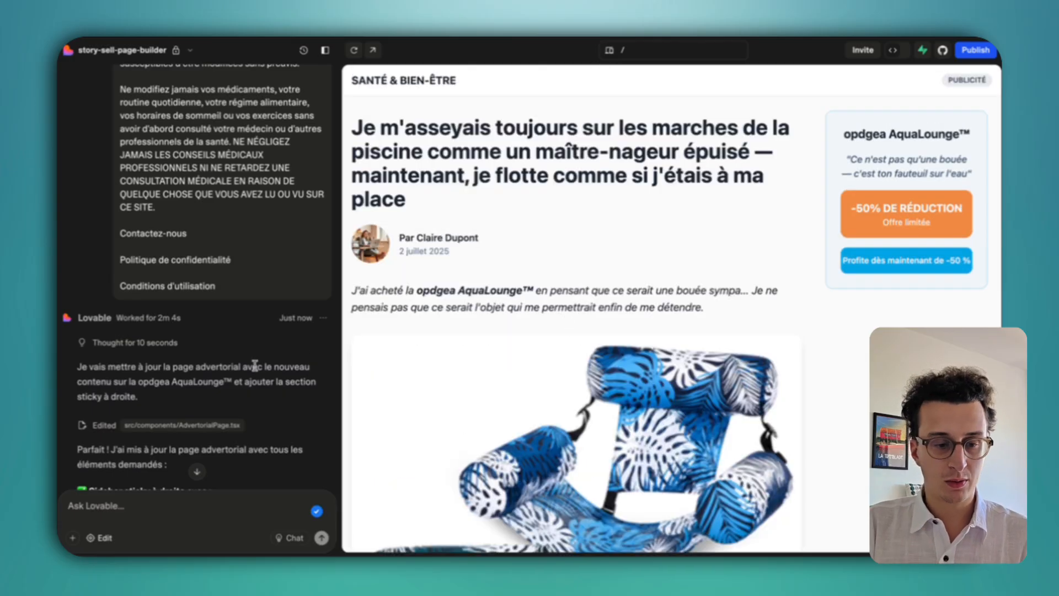
pyautogui.click(192, 508)
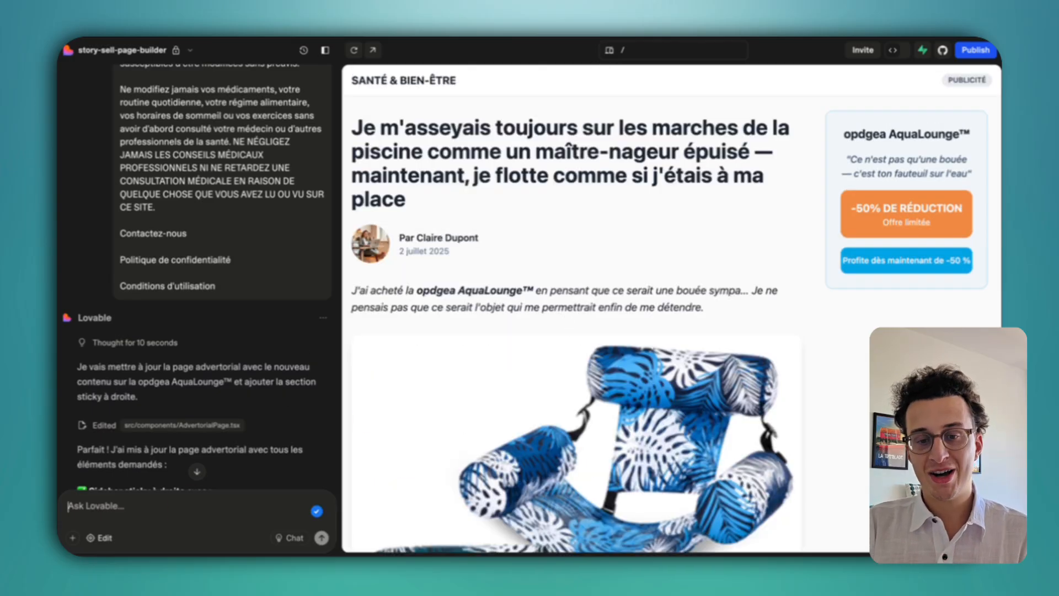
pyautogui.scroll(-12, 686, 191)
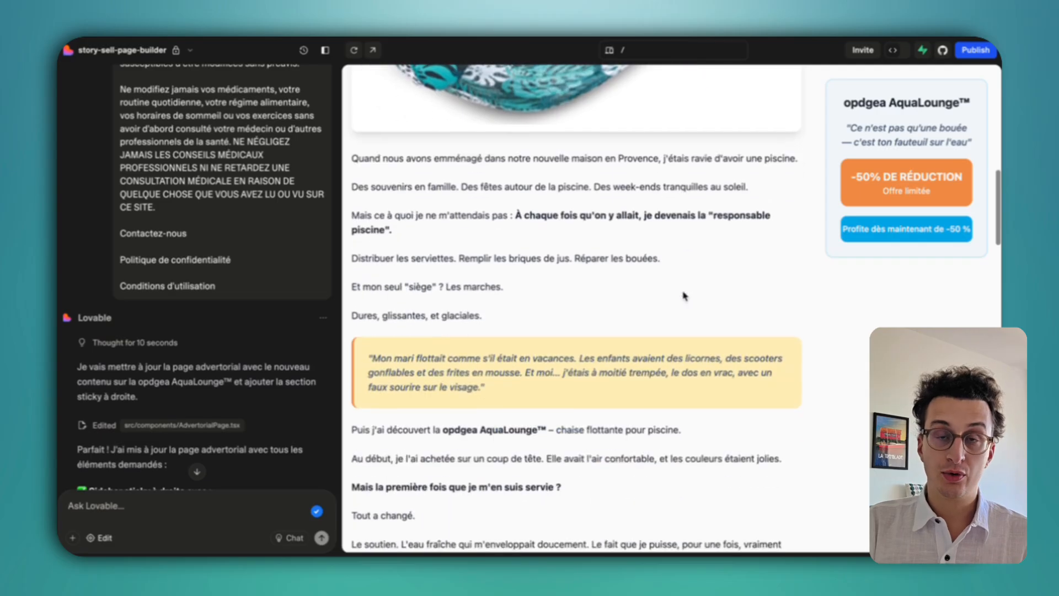
pyautogui.scroll(-13, 684, 296)
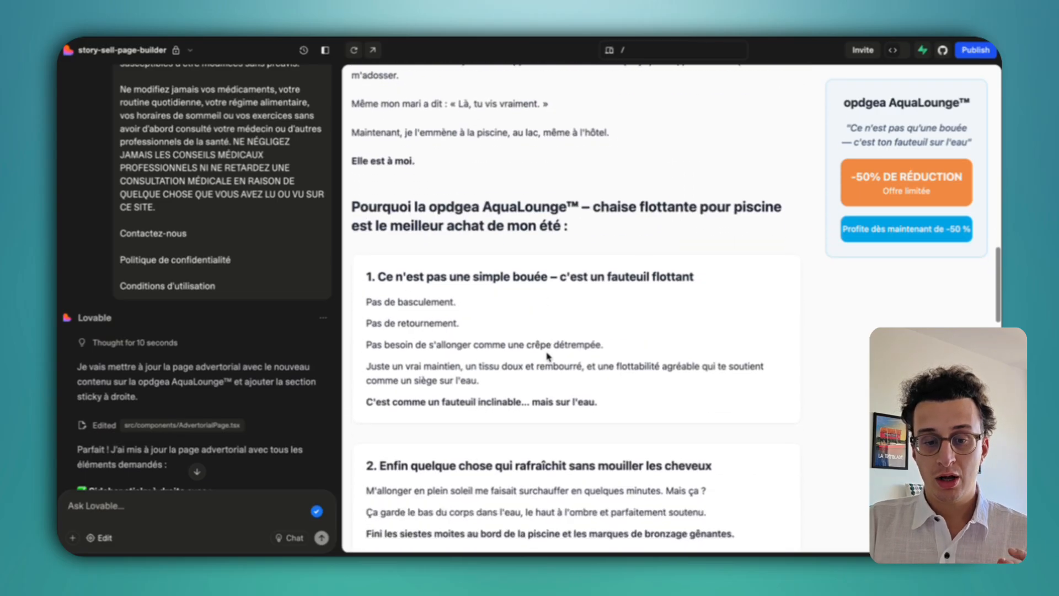
pyautogui.scroll(-3, 547, 355)
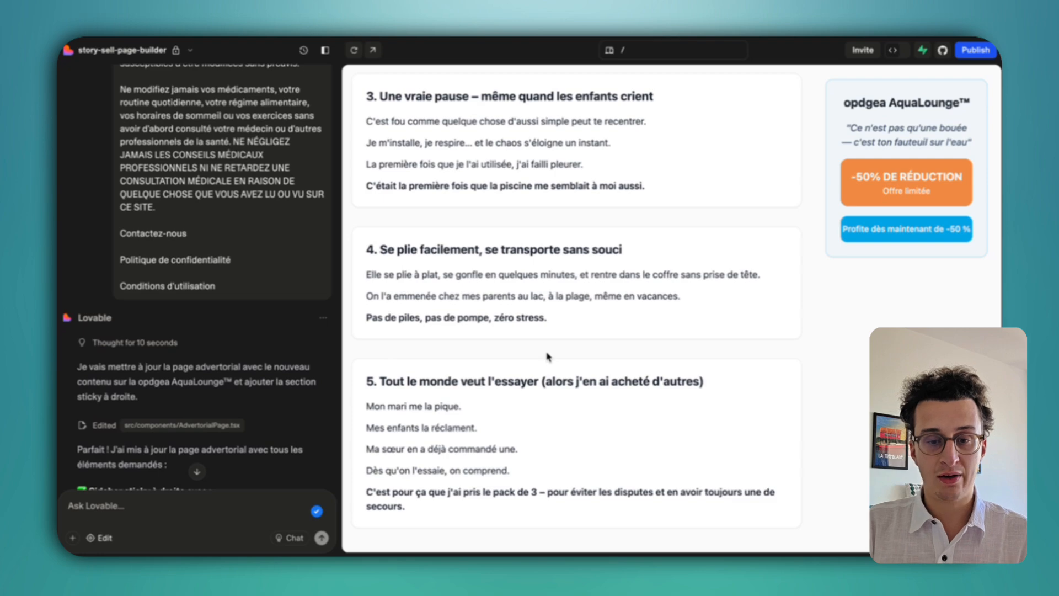
pyautogui.scroll(-15, 548, 356)
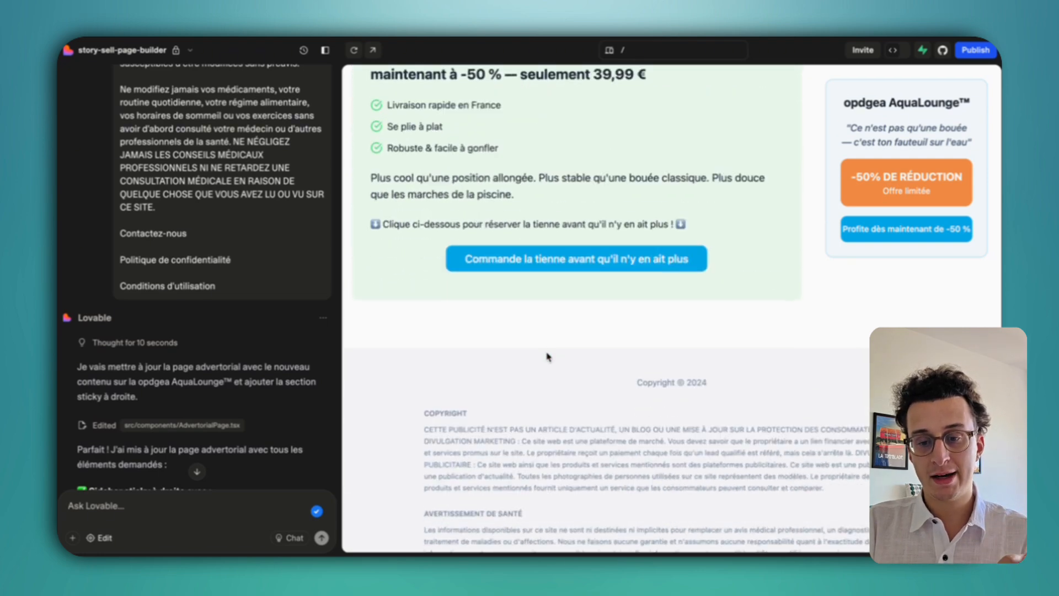
pyautogui.scroll(20, 547, 356)
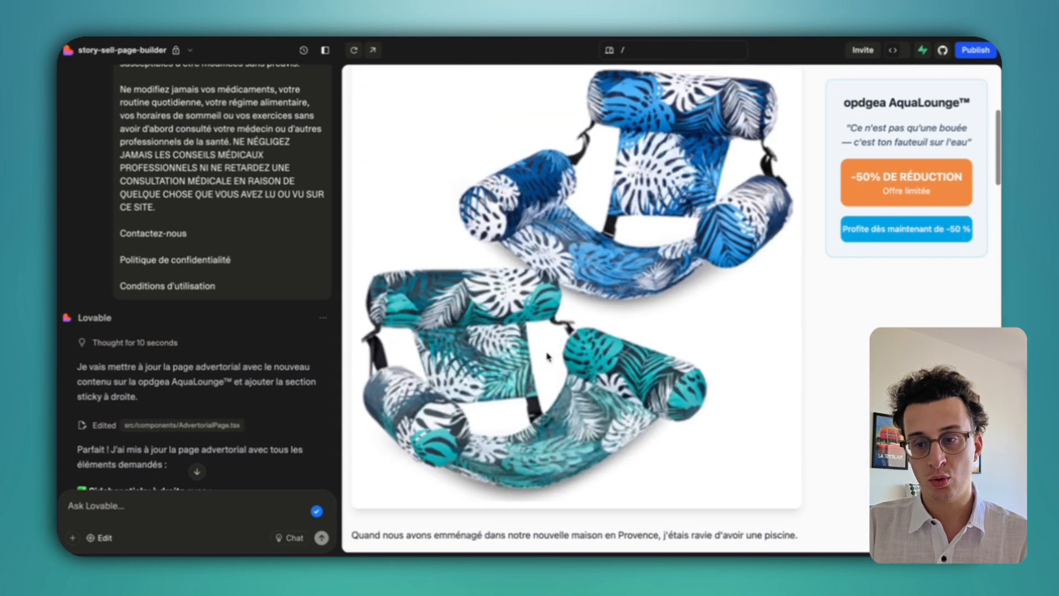
pyautogui.scroll(4, 548, 355)
pyautogui.scroll(-3, 548, 355)
pyautogui.scroll(1, 588, 342)
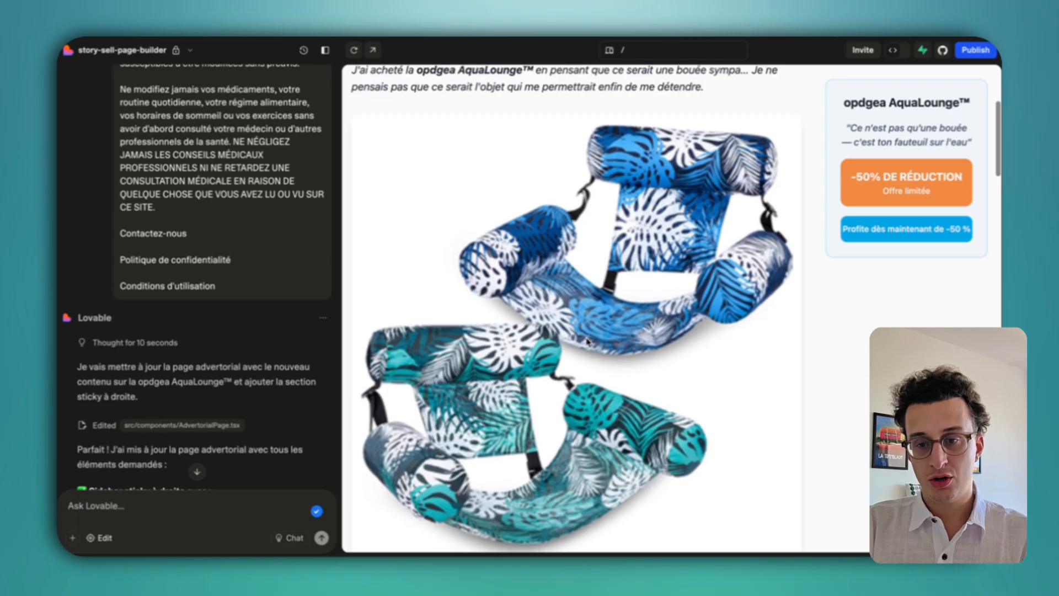
# Capture the preview area and draw a red box around the upper product photo.
pyautogui.press('super+shift+2')
pyautogui.moveTo(991, 81)
pyautogui.mouseDown()
pyautogui.moveTo(513, 402)
pyautogui.moveTo(362, 548)
pyautogui.moveTo(343, 534)
pyautogui.mouseUp()
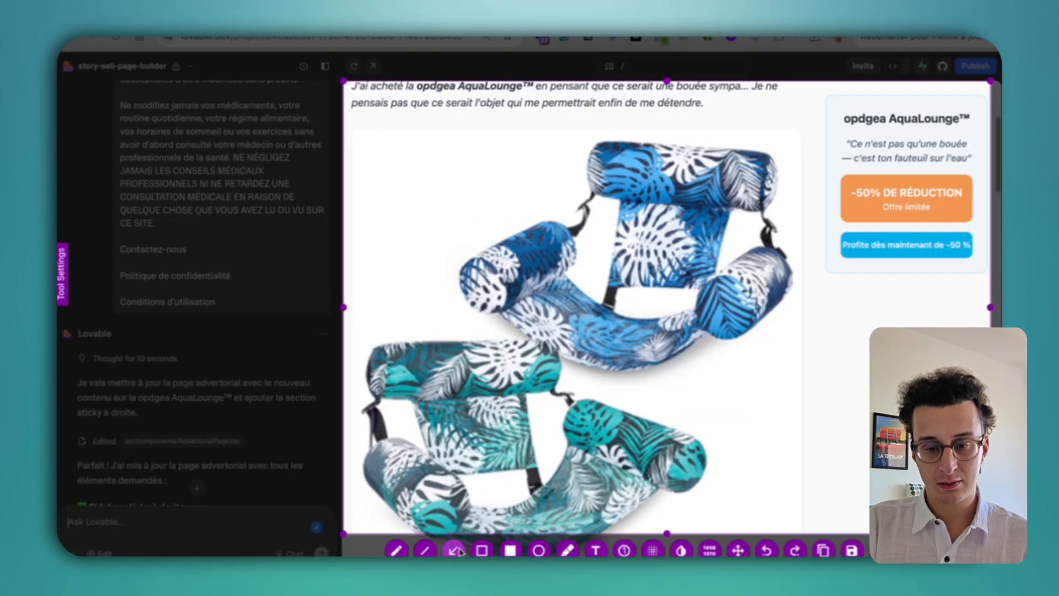
pyautogui.click(482, 550)
pyautogui.moveTo(780, 130)
pyautogui.mouseDown()
pyautogui.moveTo(478, 361)
pyautogui.moveTo(334, 540)
pyautogui.mouseUp()
# Draw an arrow from the photo to the -50% DE RÉDUCTION offer and stamp a number on it.
pyautogui.click(453, 550)
pyautogui.moveTo(691, 389); pyautogui.dragTo(739, 359)
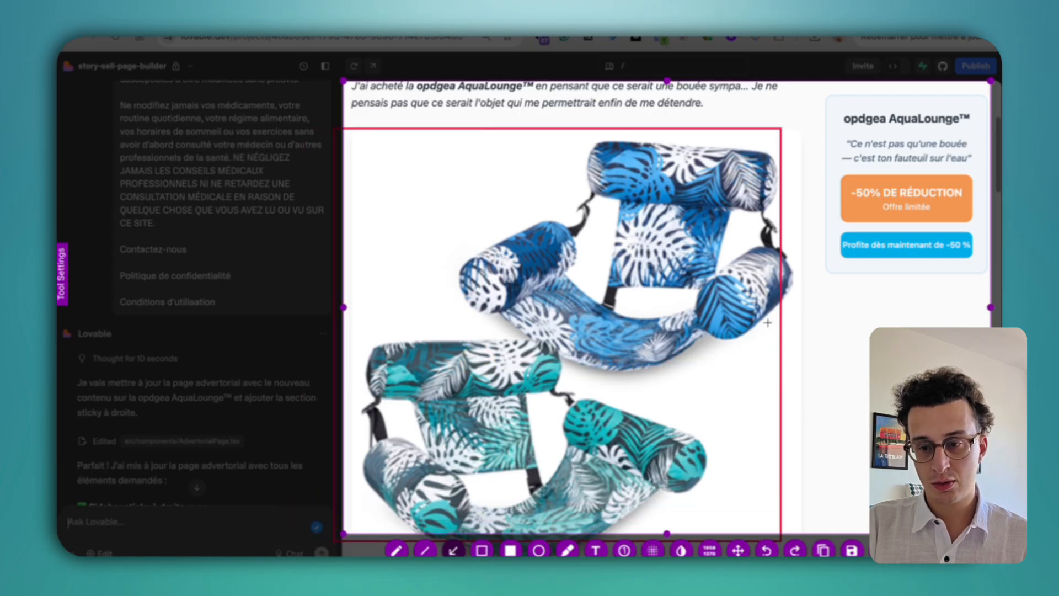
pyautogui.moveTo(777, 326)
pyautogui.mouseDown()
pyautogui.moveTo(849, 224)
pyautogui.moveTo(904, 215)
pyautogui.moveTo(894, 232)
pyautogui.mouseUp()
pyautogui.click(625, 550)
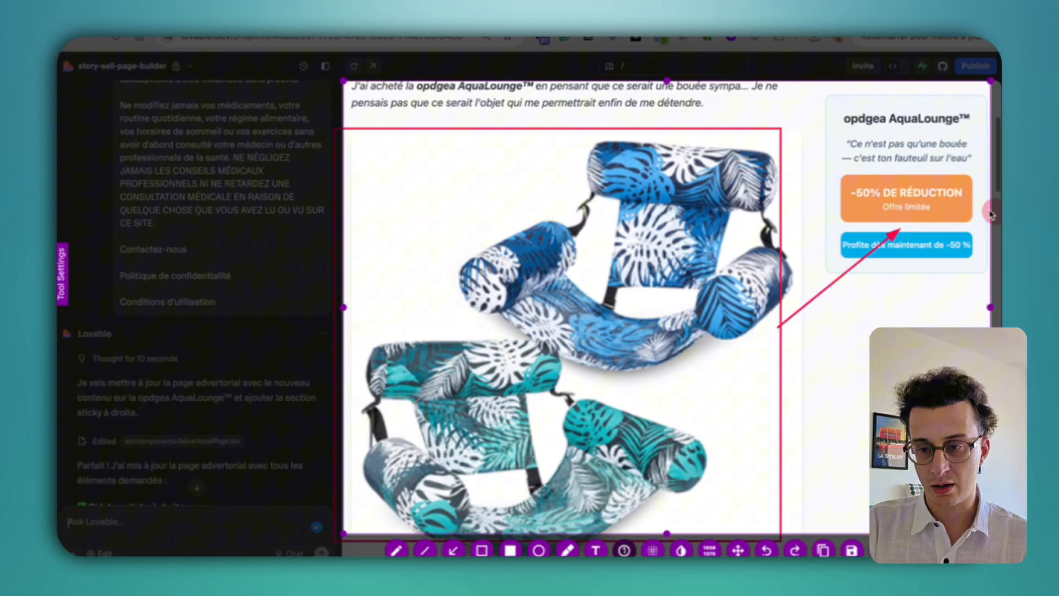
pyautogui.click(907, 226)
# Start the prompt with 'Tu es un expert en front' and a 'Modification à faire sur la vertorial :' header.
pyautogui.click(823, 550)
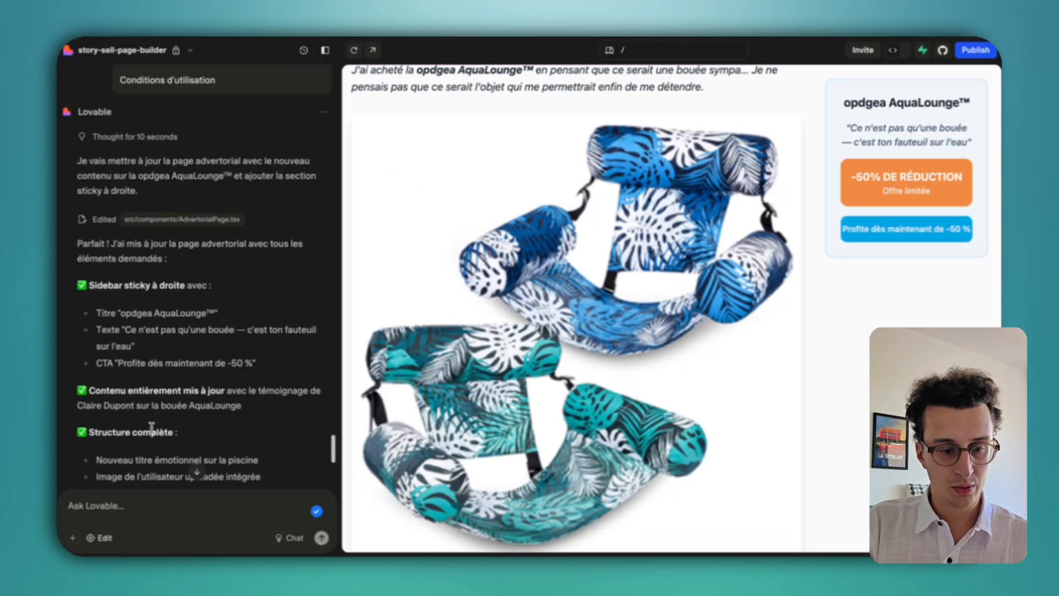
pyautogui.write('Tu es')
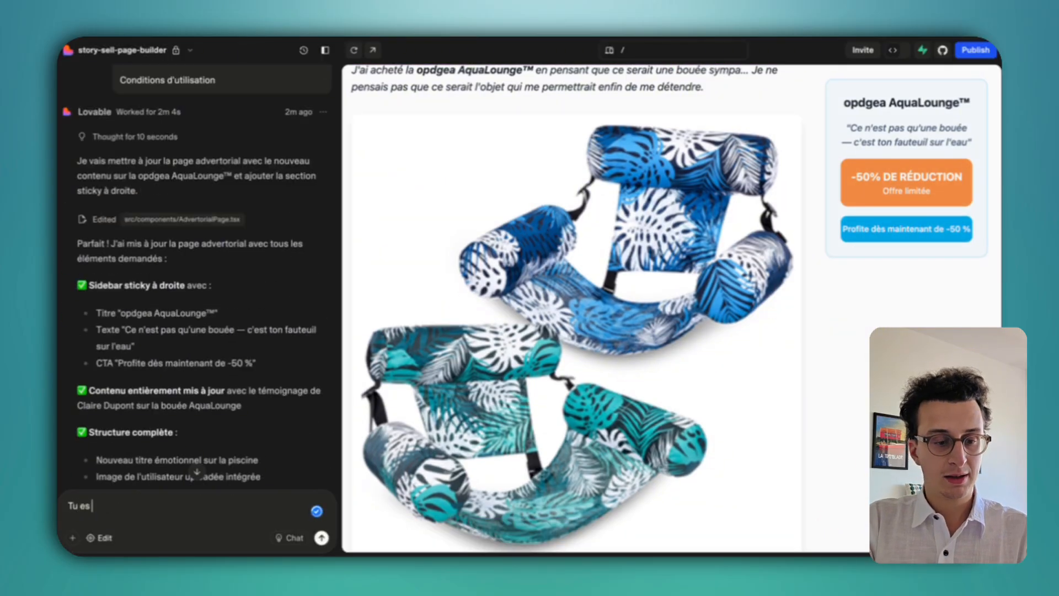
pyautogui.write(' un expert en')
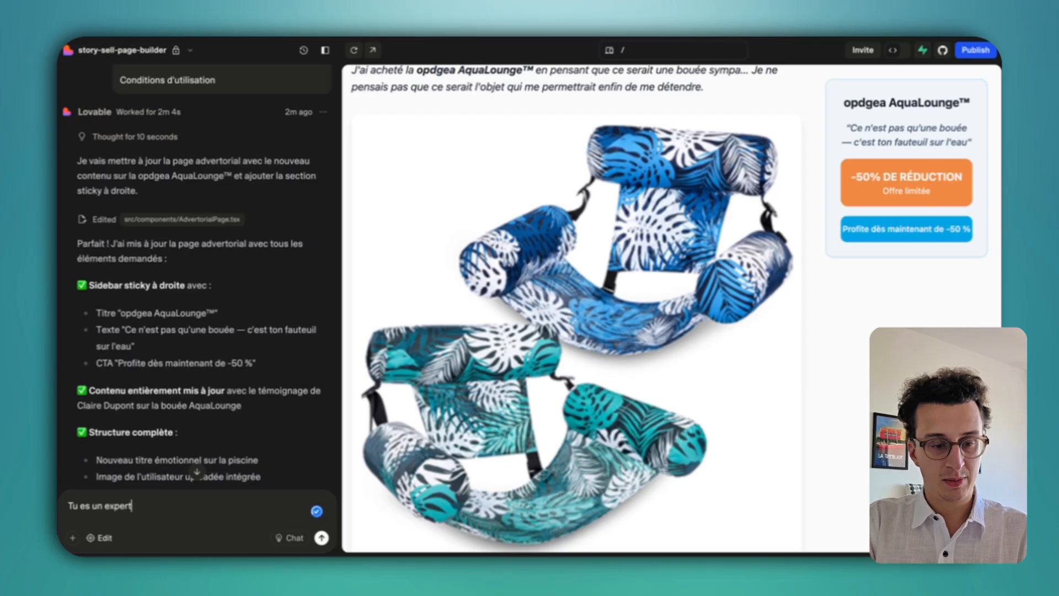
pyautogui.press('BackSpace')
pyautogui.press('BackSpace')
pyautogui.press('BackSpace')
pyautogui.press('BackSpace')
pyautogui.press('BackSpace')
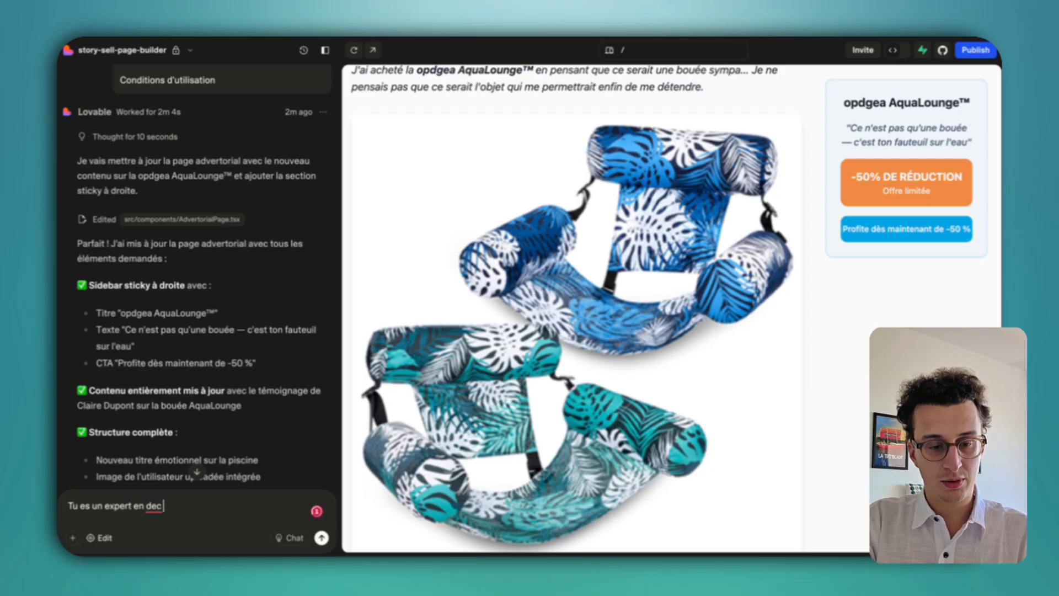
pyautogui.write('v front et')
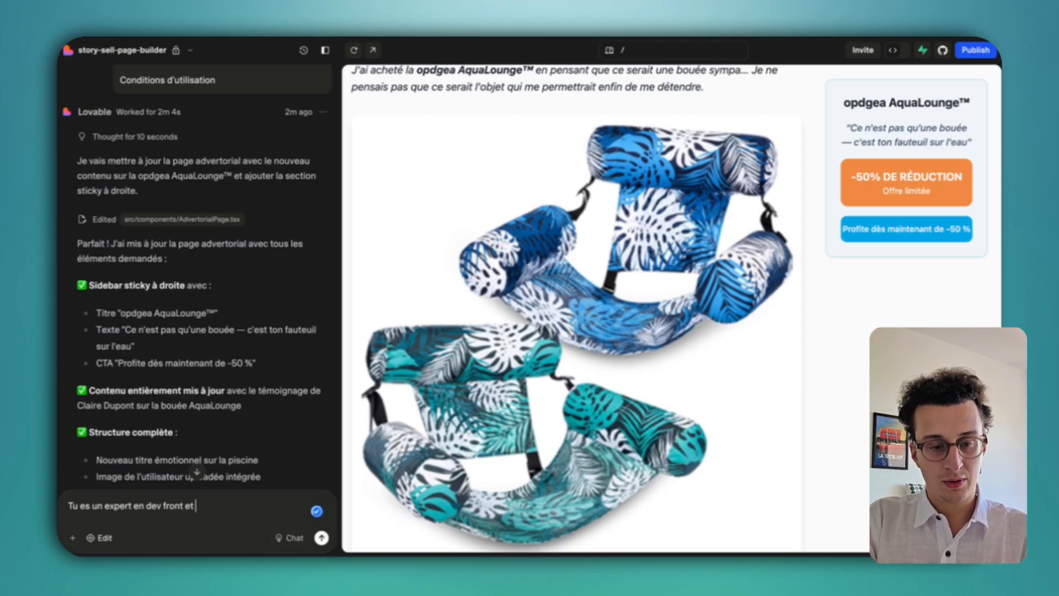
pyautogui.press('BackSpace')
pyautogui.press('BackSpace')
pyautogui.press('BackSpace')
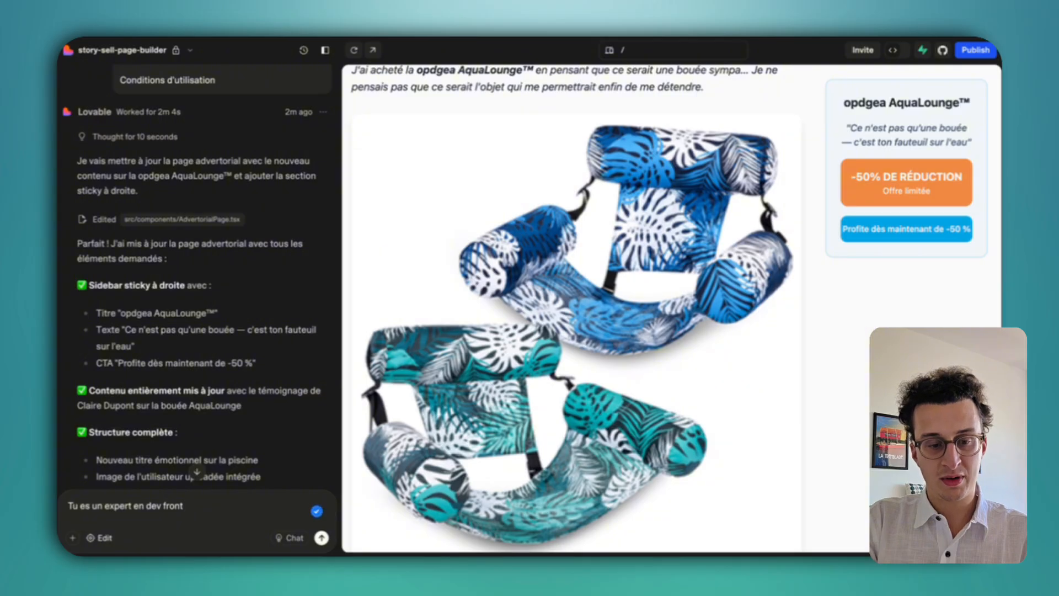
pyautogui.hotkey('shift', 'Return')
pyautogui.write('Modifi')
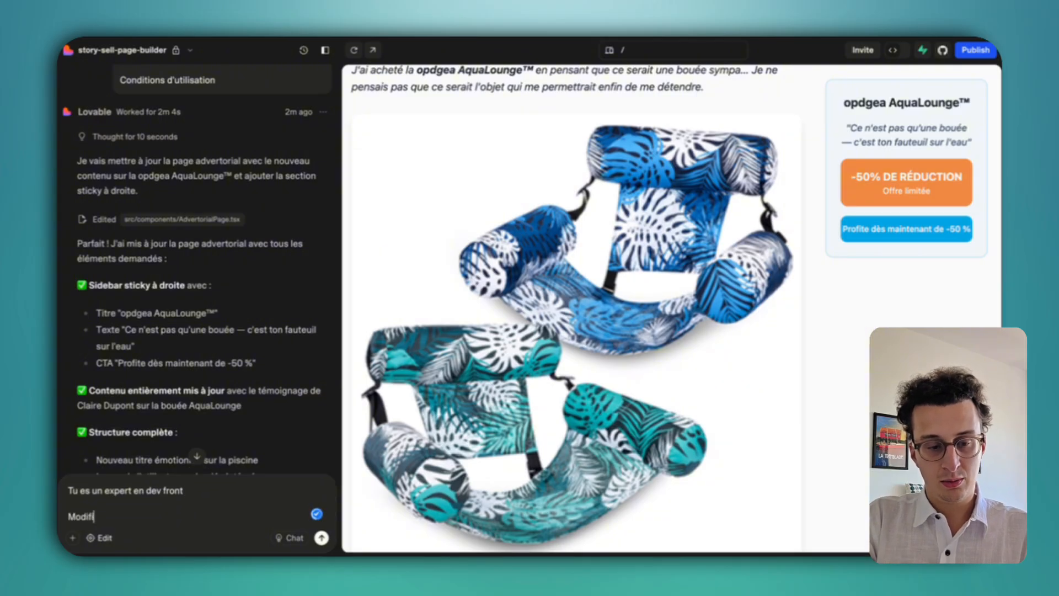
pyautogui.write('cation ')
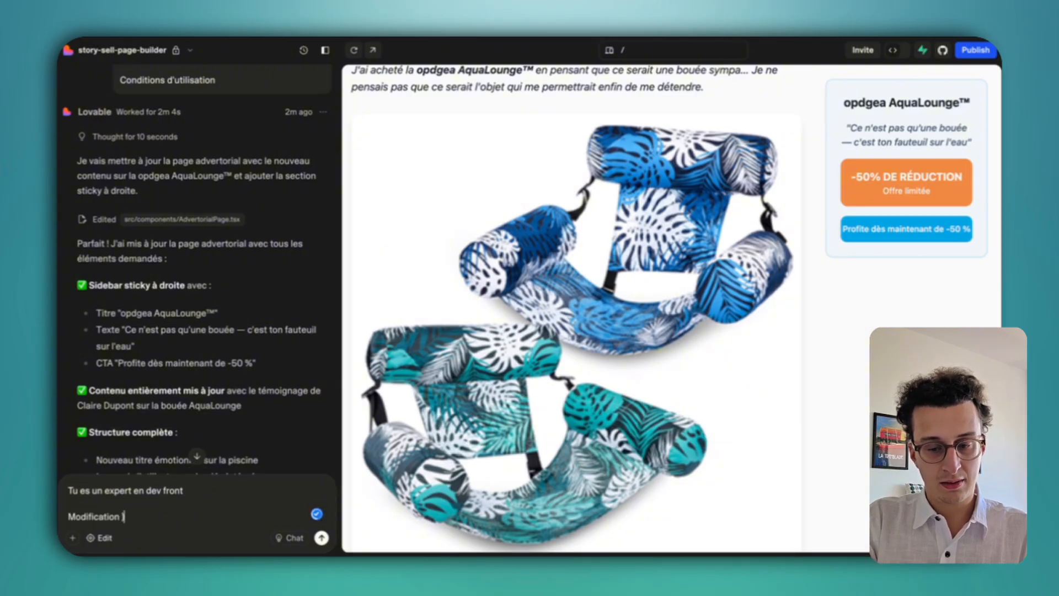
pyautogui.write('à faire sur la')
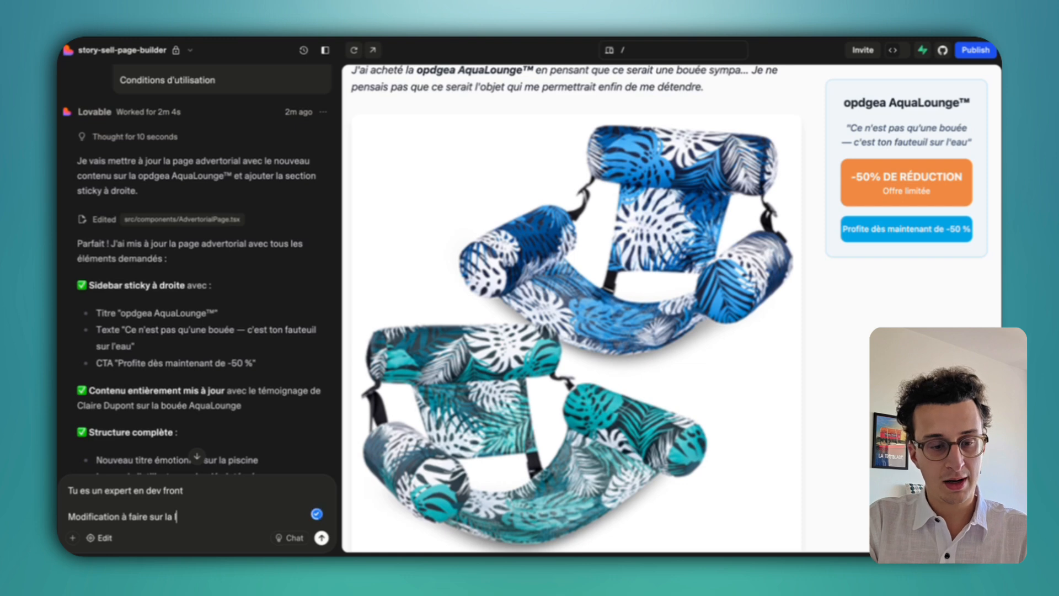
pyautogui.write('vertorial :')
# Paste the annotated capture and write point 1 about moving the main photo into the section.
pyautogui.press('Return')
pyautogui.press('Return')
pyautogui.write('1 : dépla')
pyautogui.hotkey('ctrl', 'v')
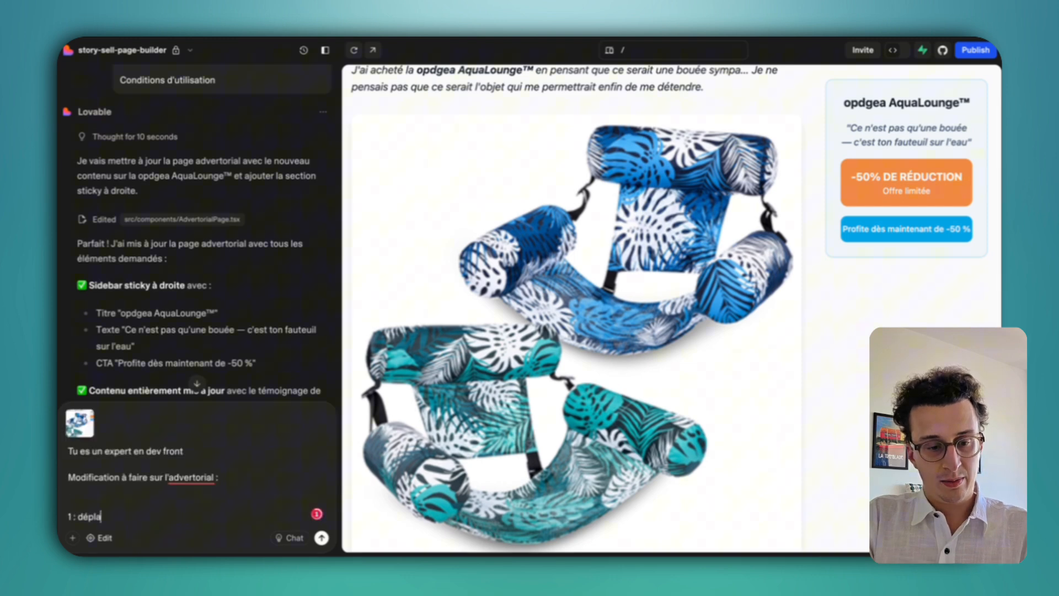
pyautogui.write('ce')
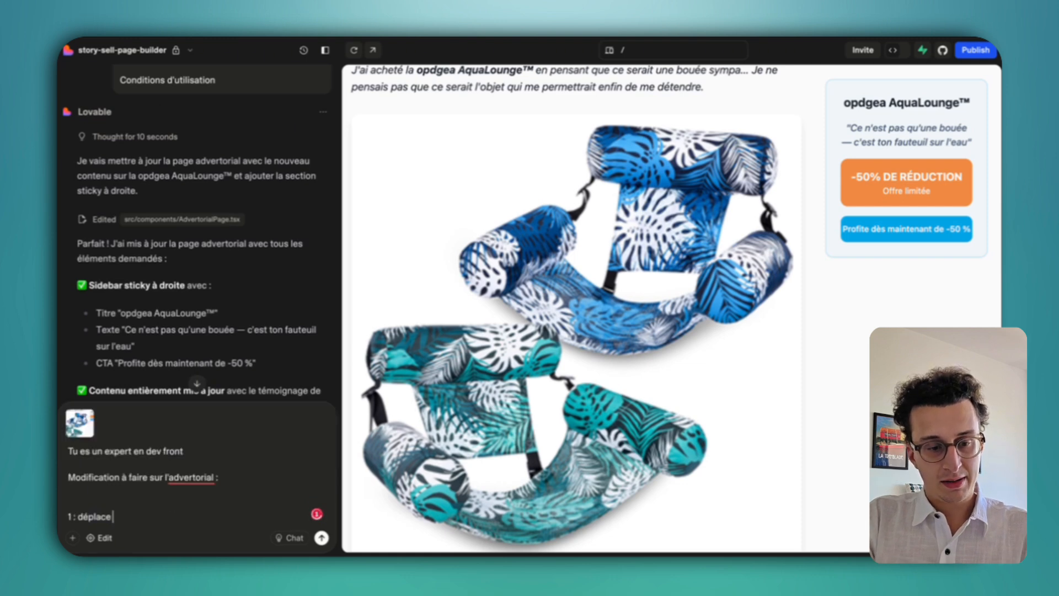
pyautogui.write(' la photo prin')
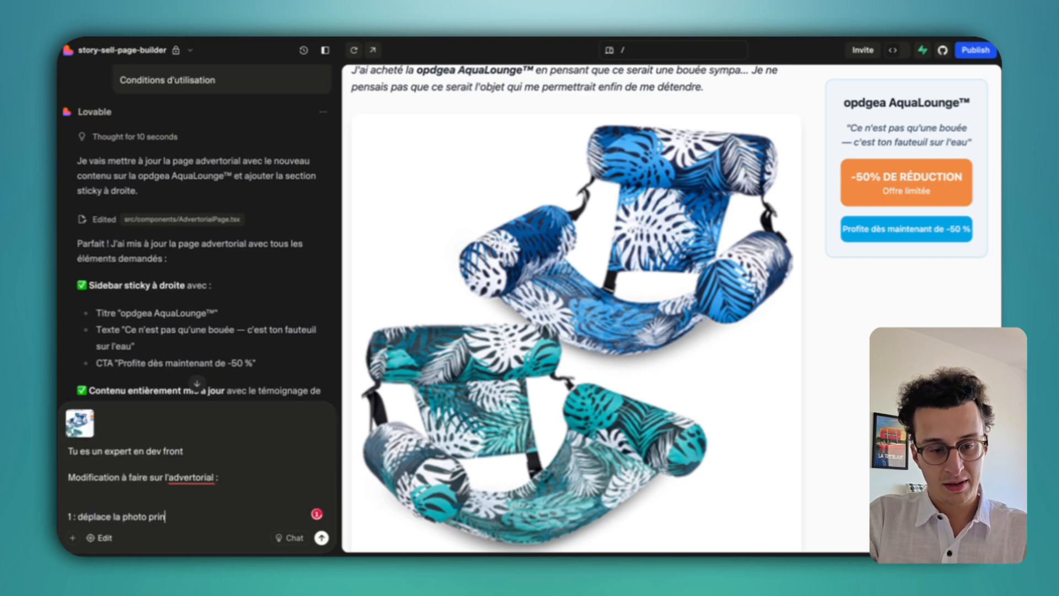
pyautogui.write('cipale dans le')
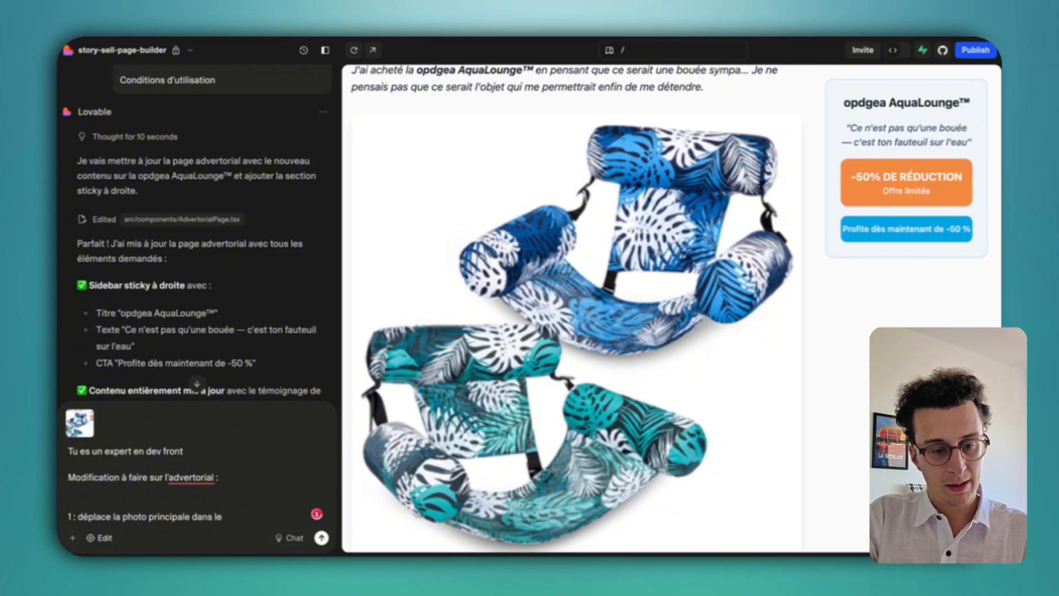
pyautogui.press('BackSpace')
pyautogui.press('BackSpace')
pyautogui.press('BackSpace')
pyautogui.press('BackSpace')
pyautogui.press('BackSpace')
pyautogui.press('BackSpace')
pyautogui.press('BackSpace')
pyautogui.write('dans la sess')
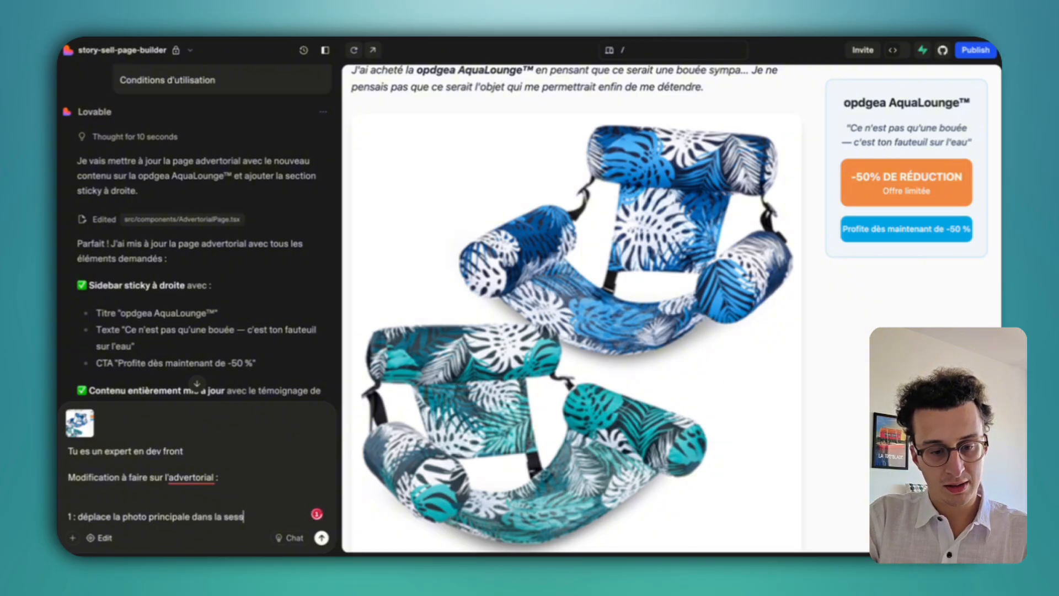
pyautogui.write('ion si')
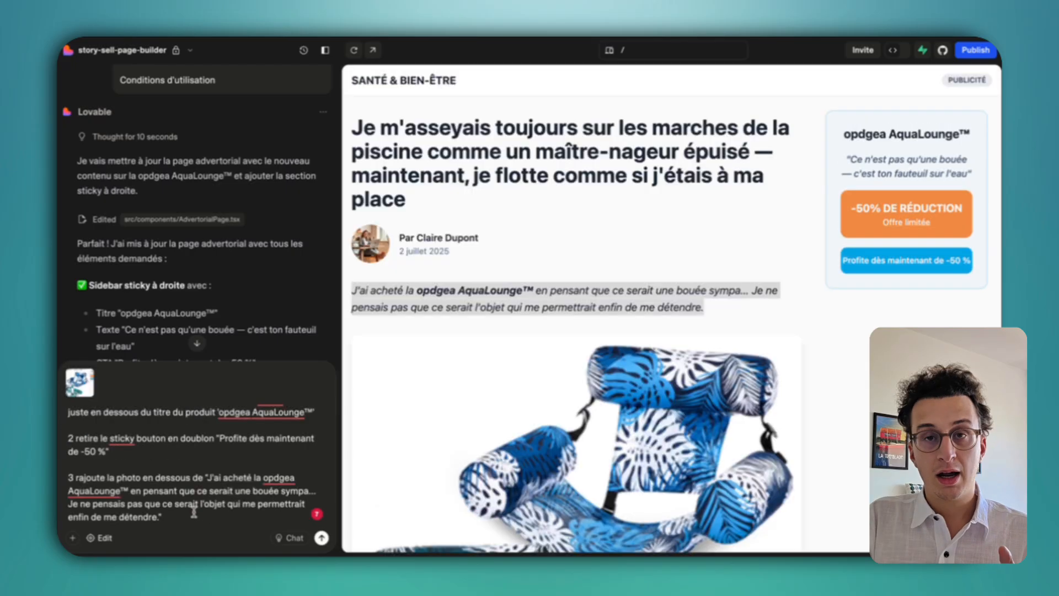
pyautogui.click(72, 537)
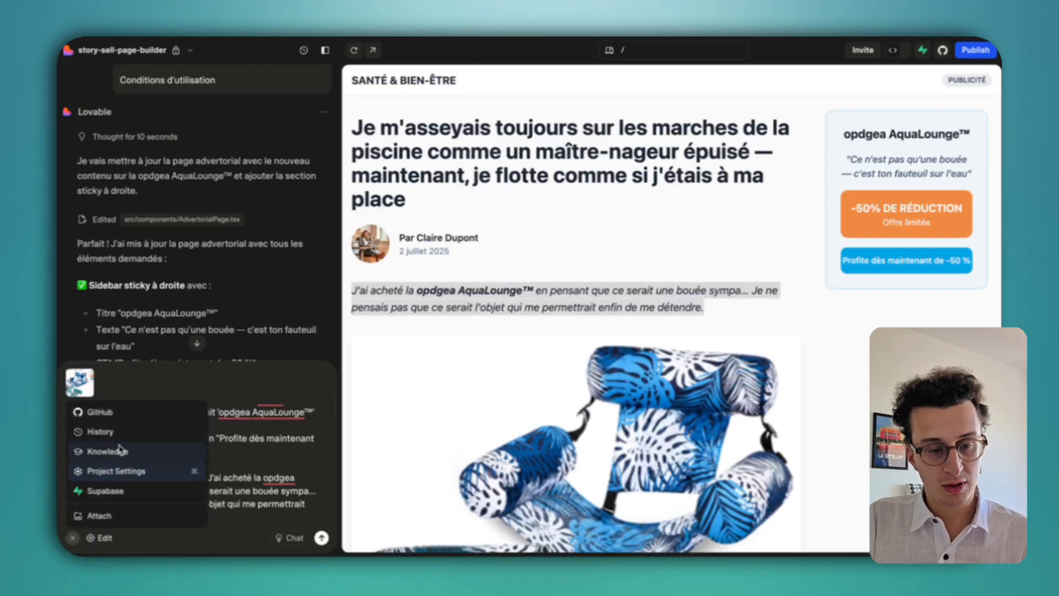
pyautogui.click(109, 518)
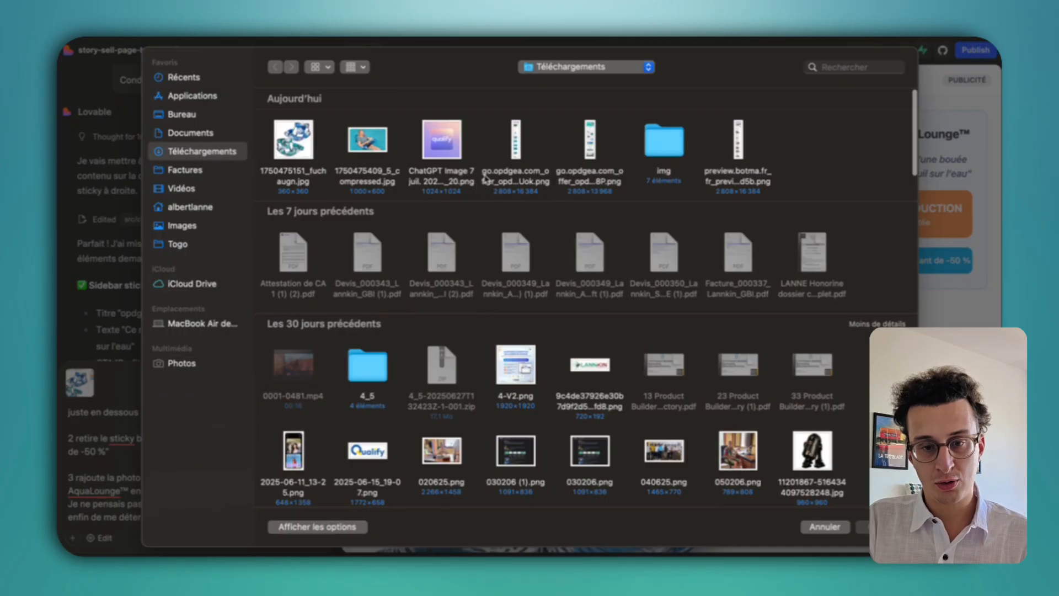
pyautogui.doubleClick(662, 132)
pyautogui.rightClick(298, 144)
pyautogui.click(340, 151)
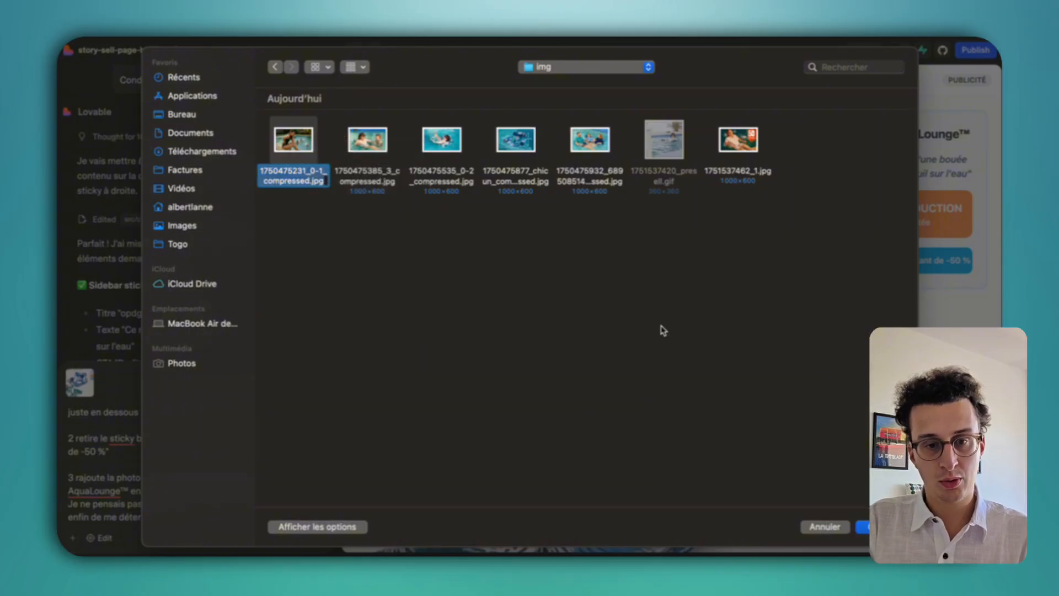
pyautogui.click(305, 152)
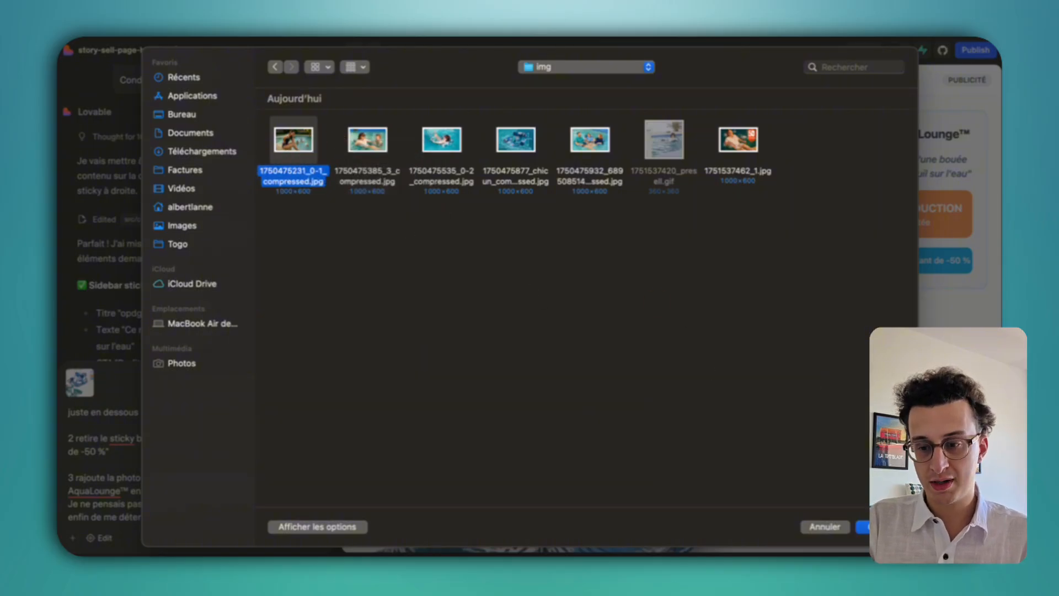
pyautogui.press('Return')
# Insert the image's file name in quotes after the word photo.
pyautogui.click(144, 479)
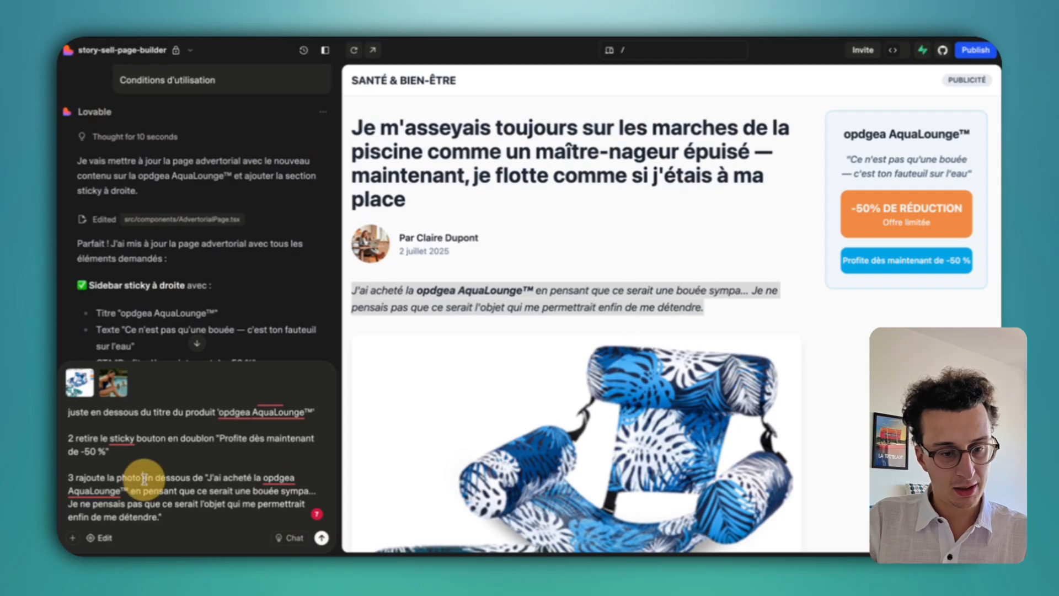
pyautogui.write('""')
pyautogui.press('Left')
pyautogui.press('super+v')
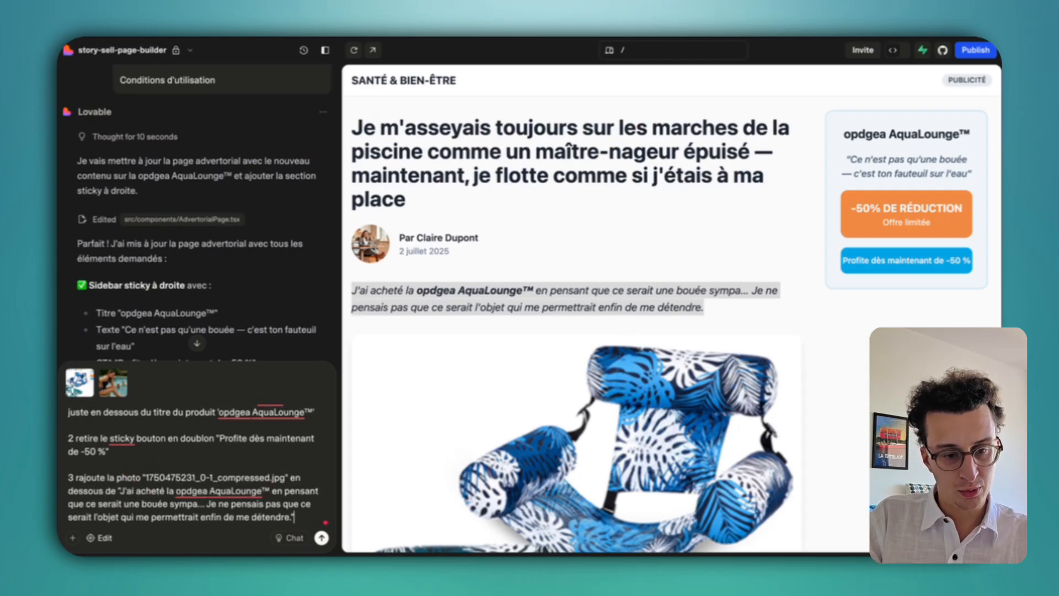
# Add point 4 asking to place the remaining photos along the article.
pyautogui.hotkey('shift', 'Return')
pyautogui.hotkey('shift', 'Return')
pyautogui.write('4')
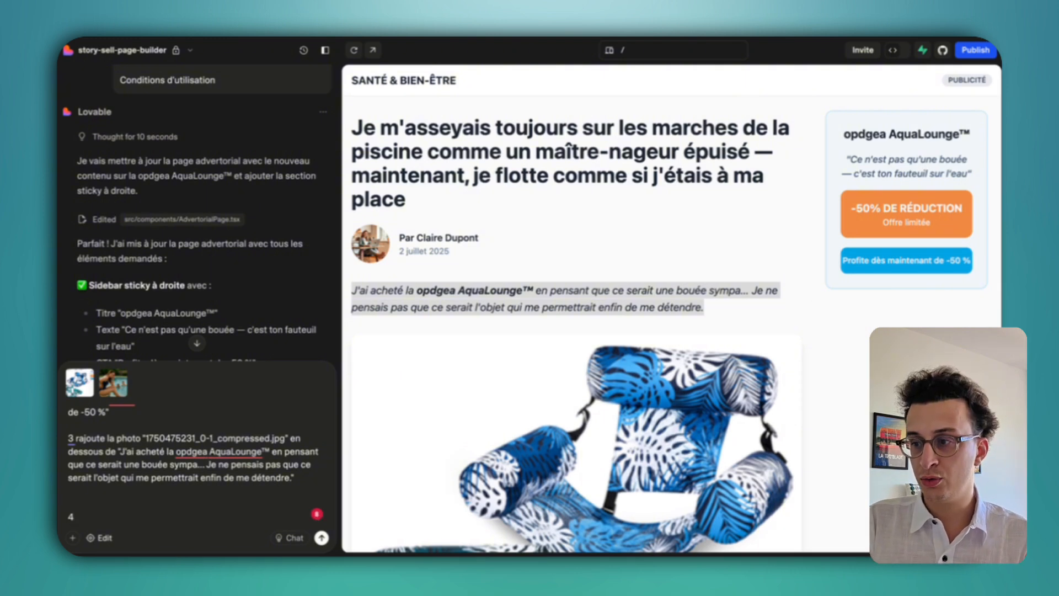
pyautogui.click(249, 498)
pyautogui.write('rajoute moi le gif')
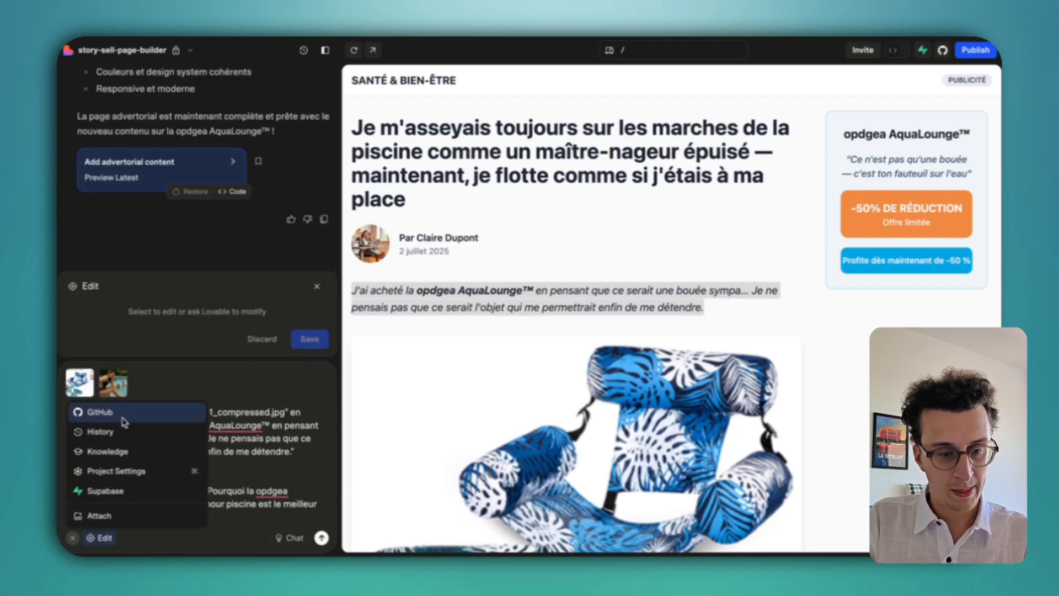
pyautogui.click(99, 515)
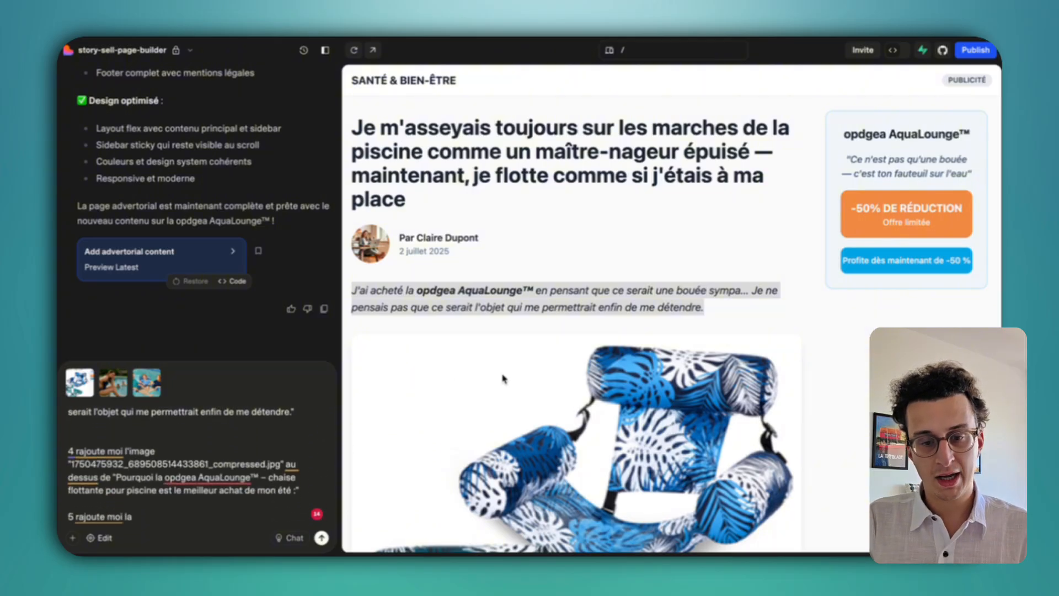
pyautogui.scroll(-5, 503, 378)
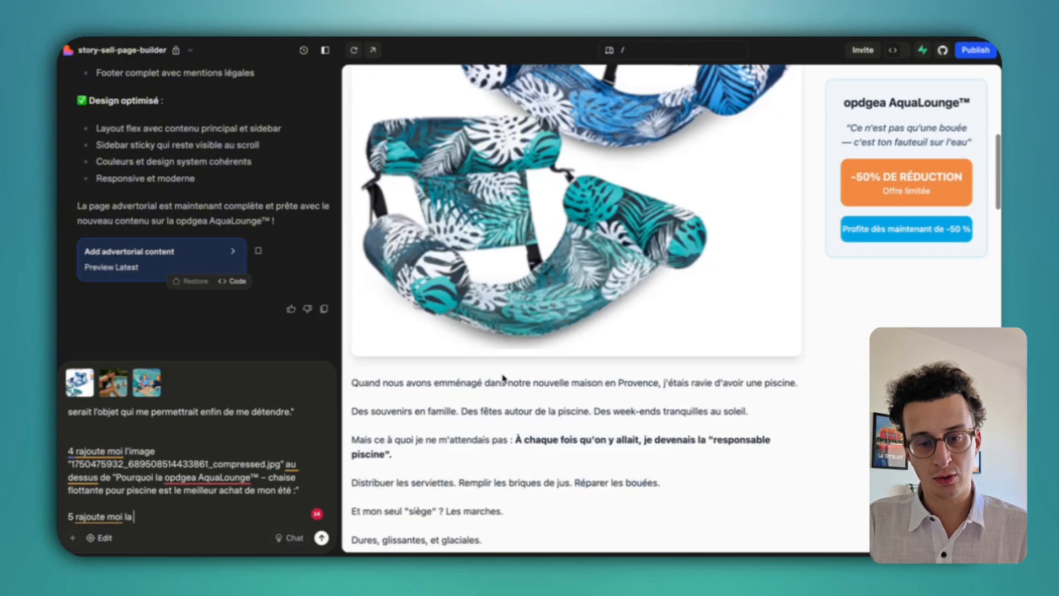
pyautogui.press('BackSpace')
pyautogui.press('BackSpace')
pyautogui.press('BackSpace')
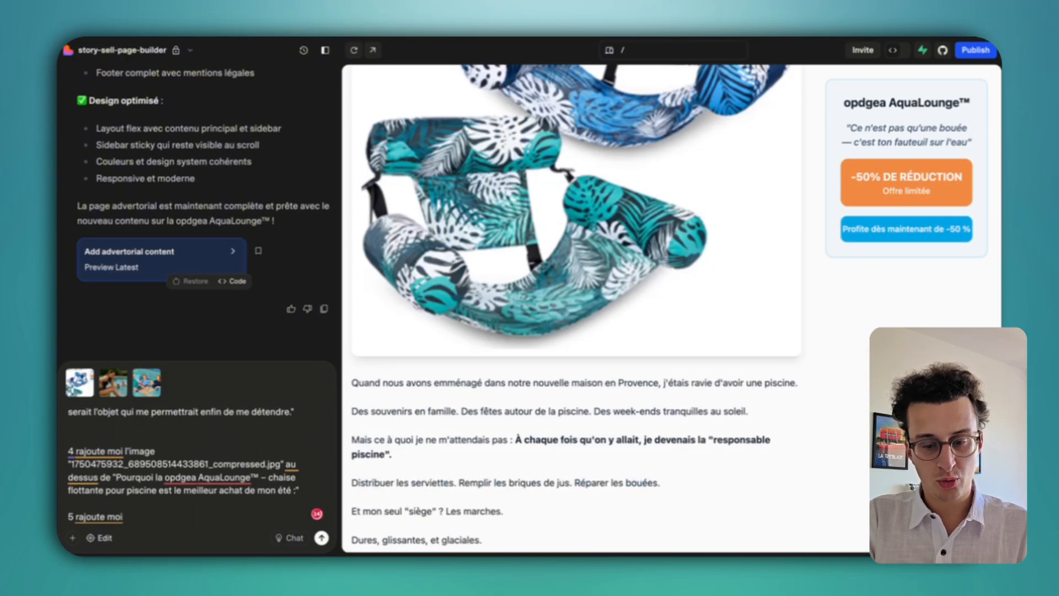
pyautogui.write('les photos ')
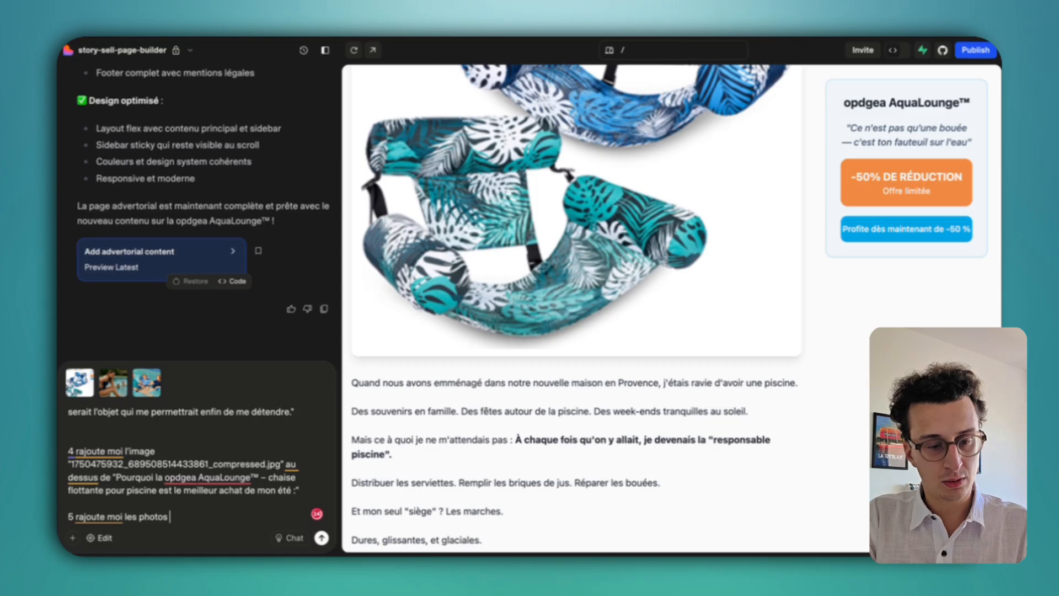
pyautogui.write("restantes le long de l'article.")
pyautogui.click(72, 537)
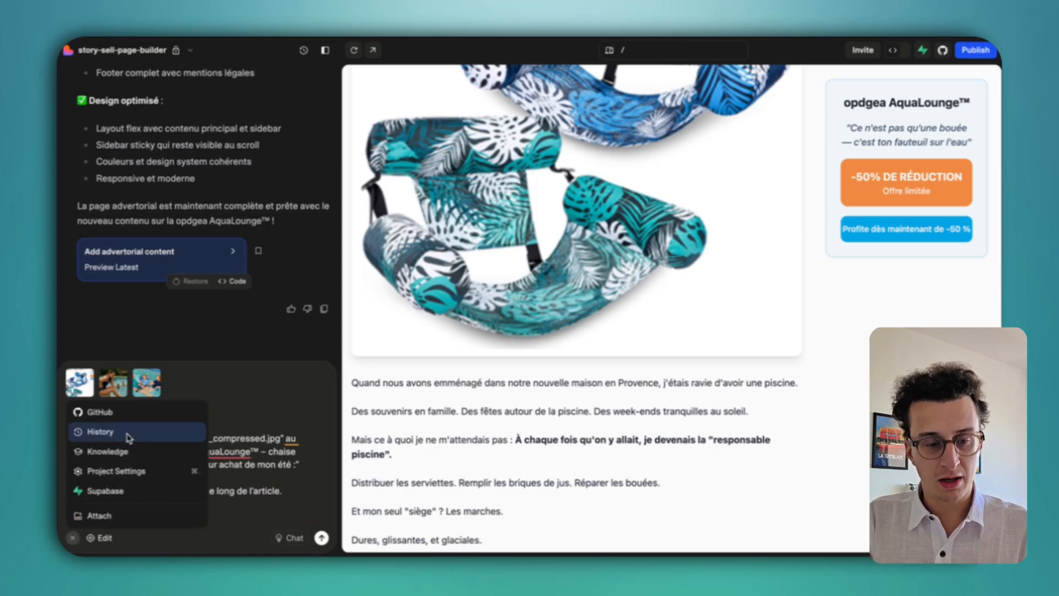
pyautogui.click(100, 514)
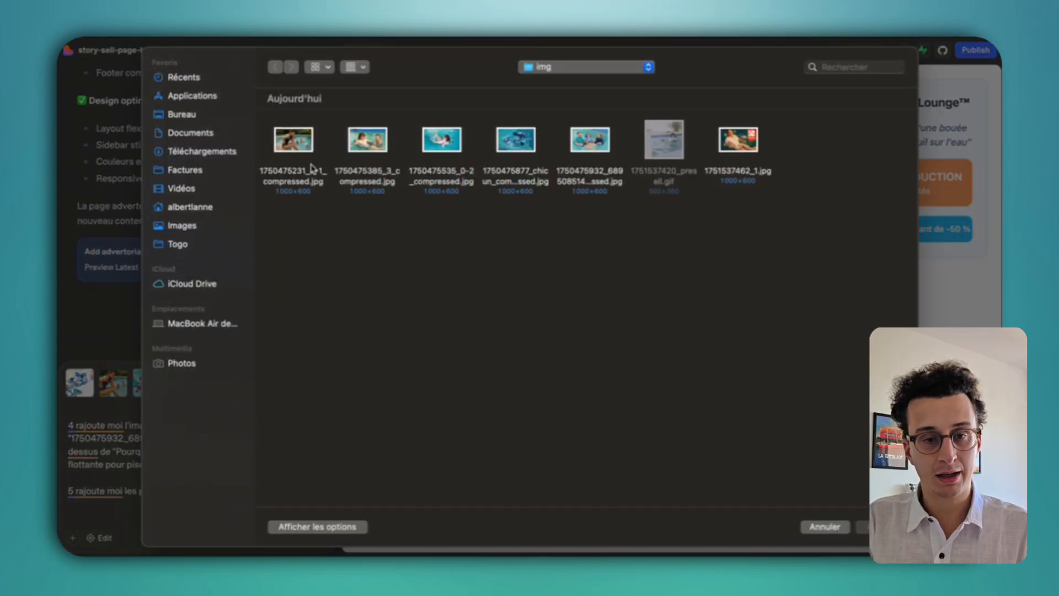
pyautogui.click(293, 139)
pyautogui.keyDown('super'); pyautogui.click(516, 144); pyautogui.keyUp('super')
pyautogui.keyDown('super'); pyautogui.click(445, 148); pyautogui.keyUp('super')
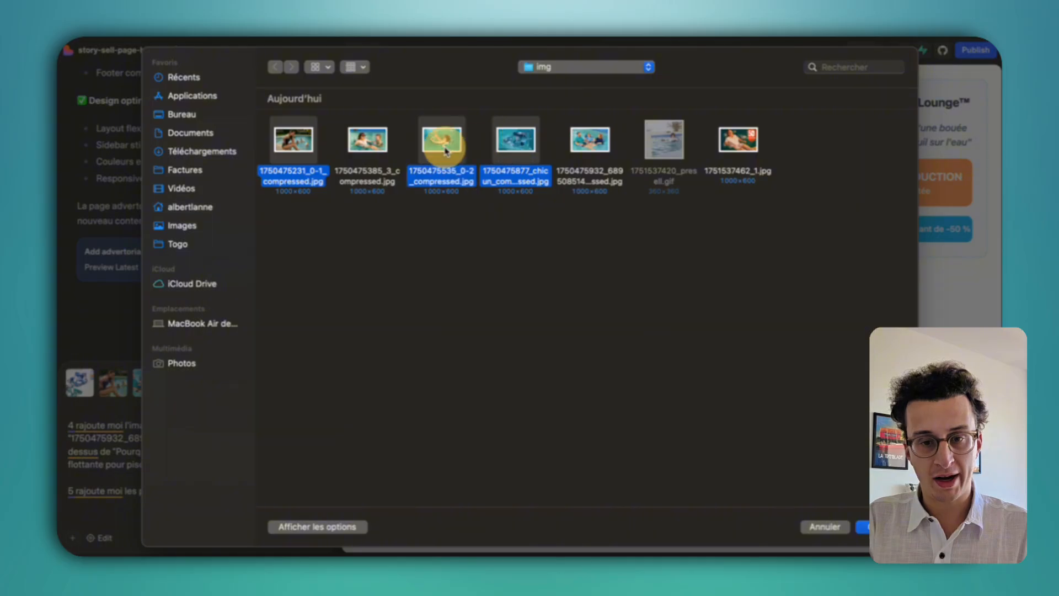
pyautogui.keyDown('super'); pyautogui.click(367, 143); pyautogui.keyUp('super')
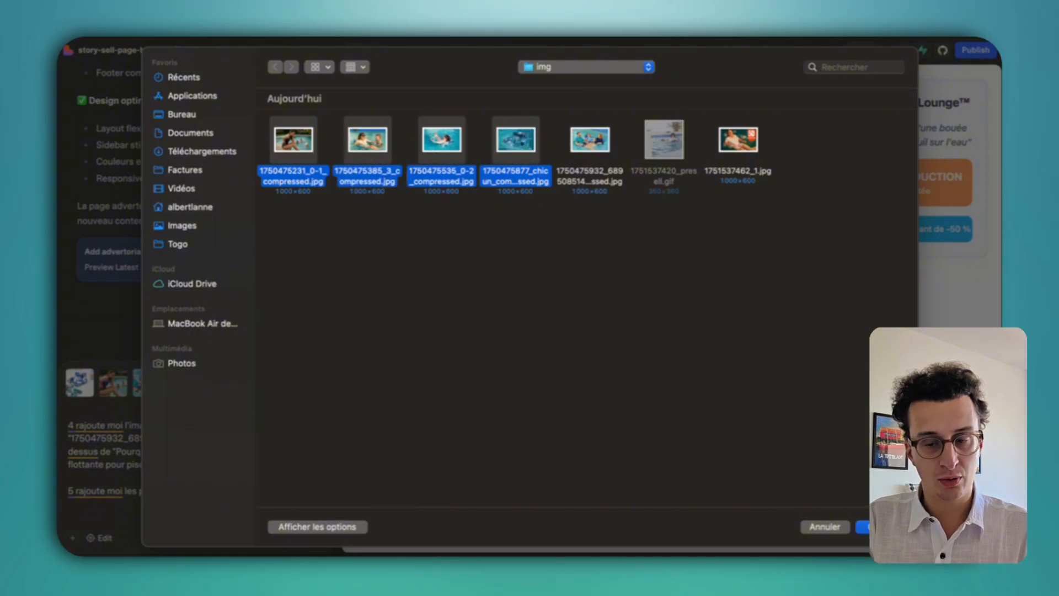
pyautogui.press('Return')
# Paste point 6 asking for a more personal testimonial tone with a simpler design.
pyautogui.scroll(-5, 684, 351)
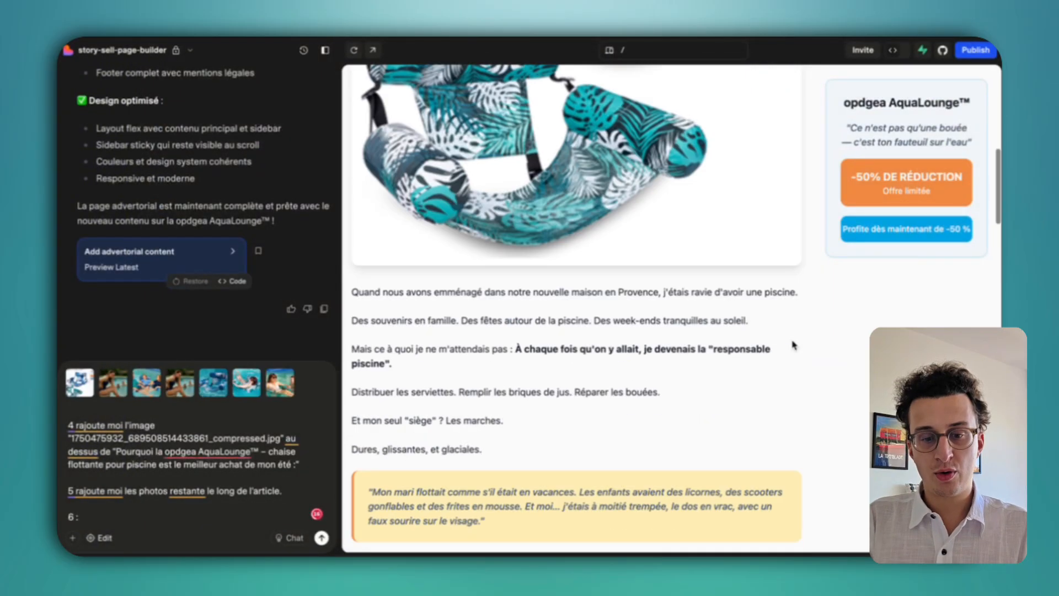
pyautogui.scroll(-1, 683, 352)
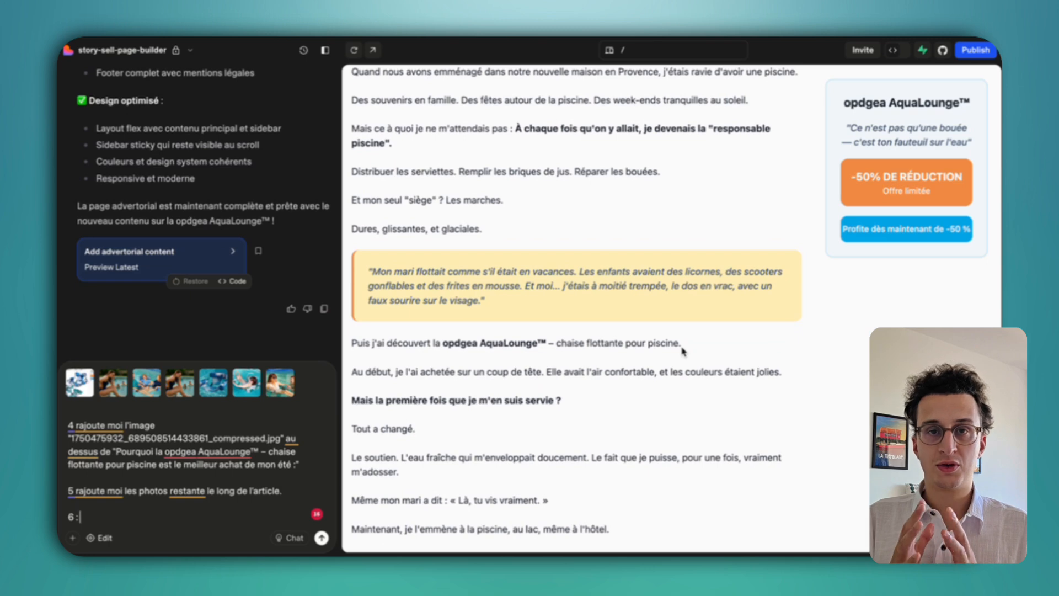
pyautogui.scroll(-10, 683, 352)
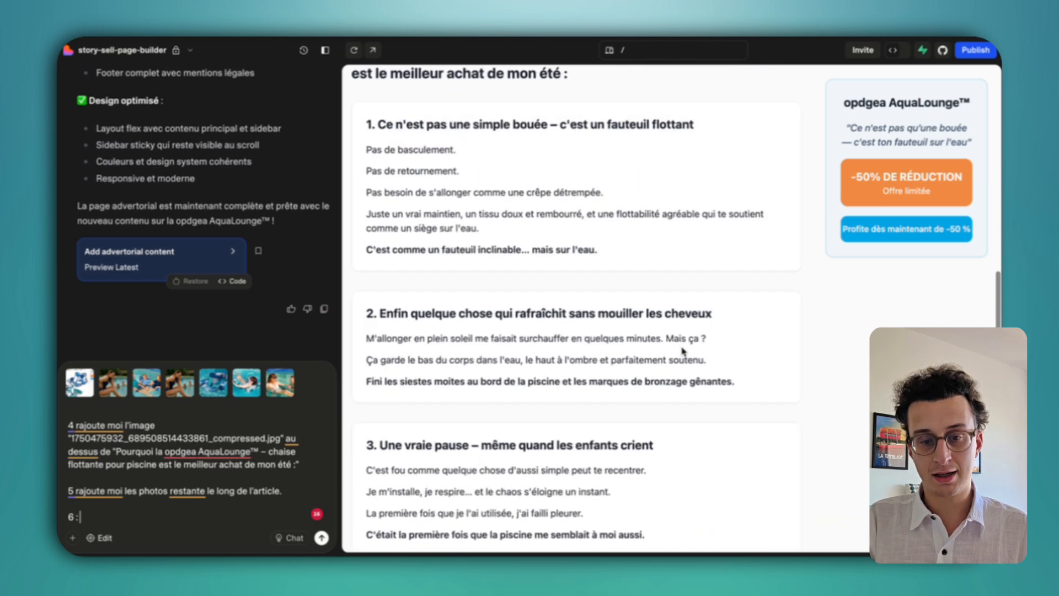
pyautogui.scroll(4, 656, 287)
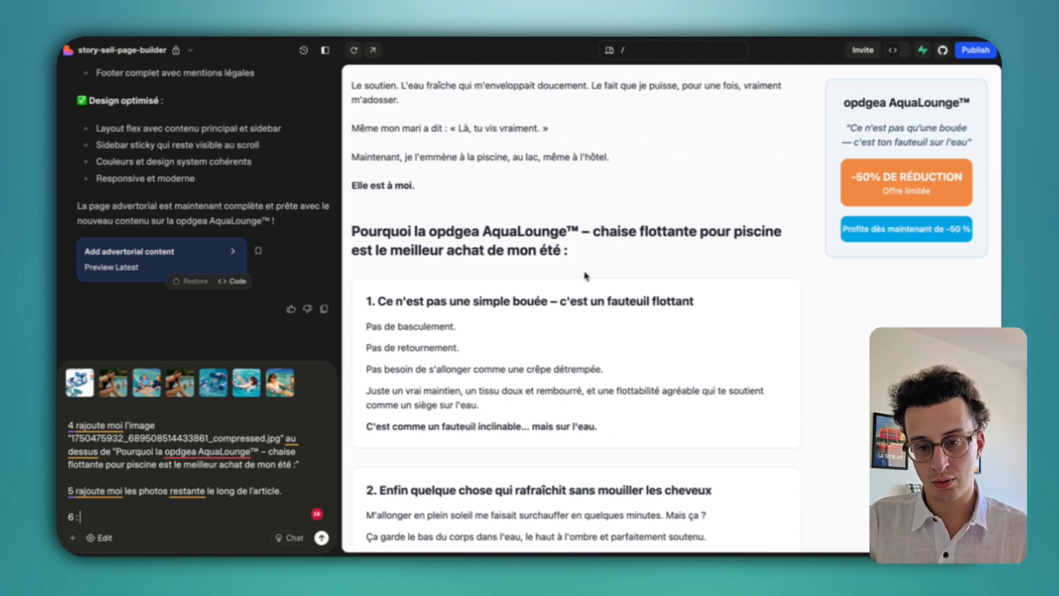
pyautogui.scroll(-1, 554, 427)
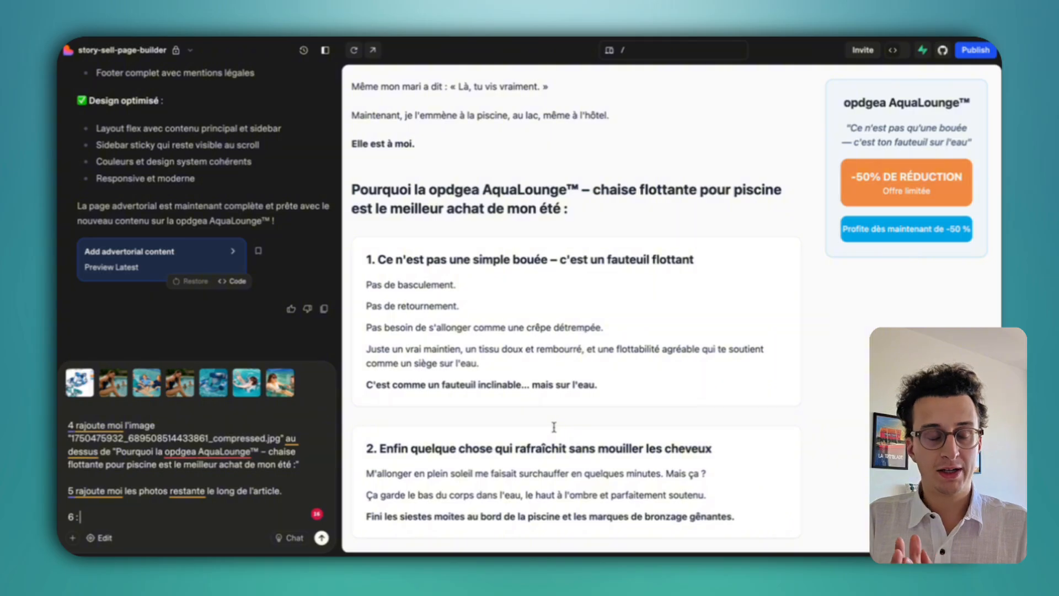
pyautogui.press('BackSpace')
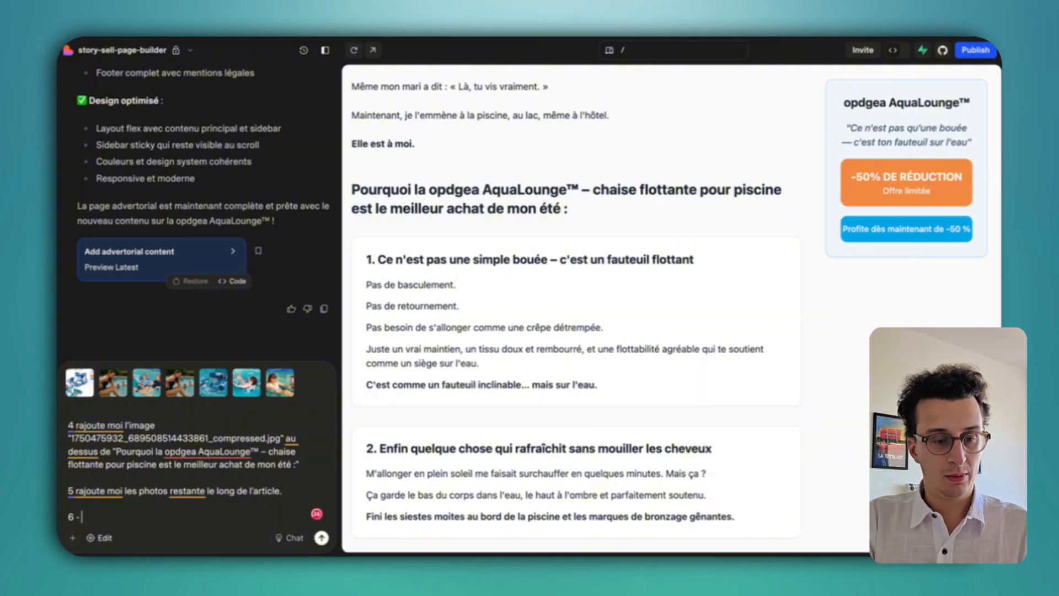
pyautogui.hotkey('ctrl', 'v')
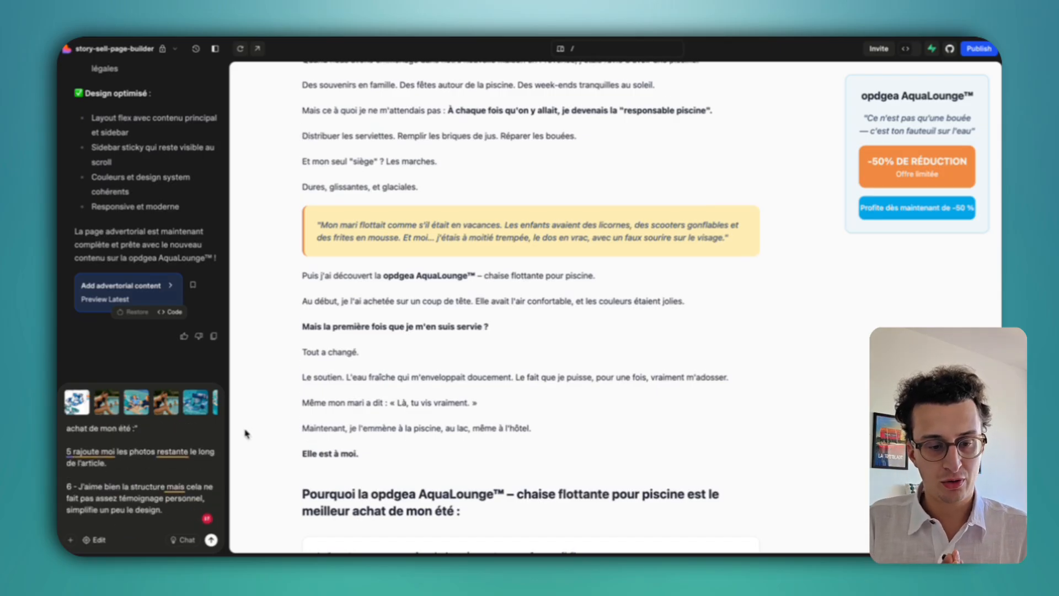
# Specify that the simpler design applies to the left text block ('du bloc de gauche').
pyautogui.scroll(4, 406, 424)
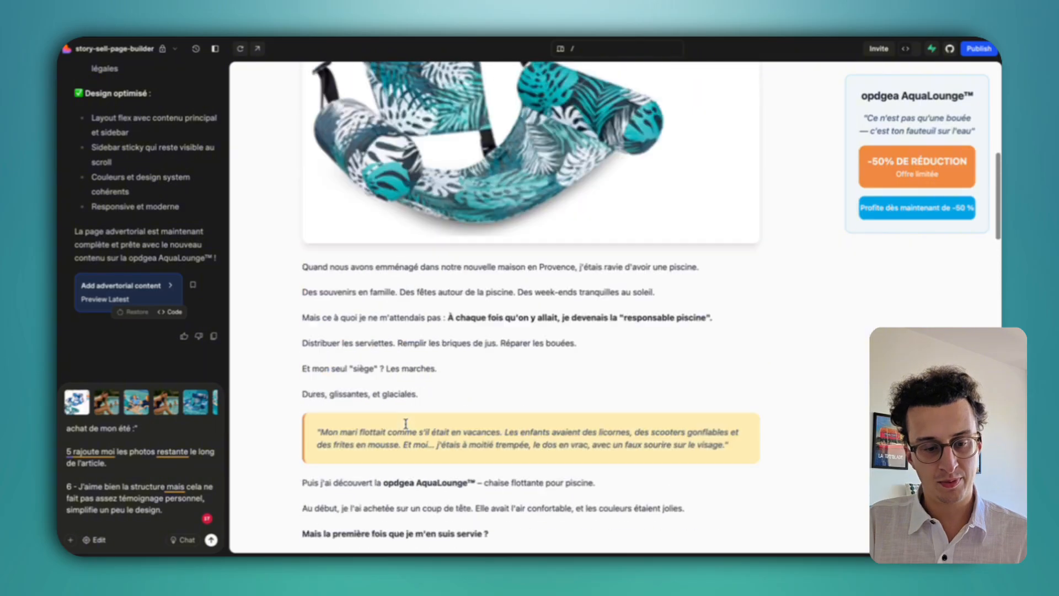
pyautogui.scroll(5, 405, 424)
pyautogui.scroll(-3, 406, 423)
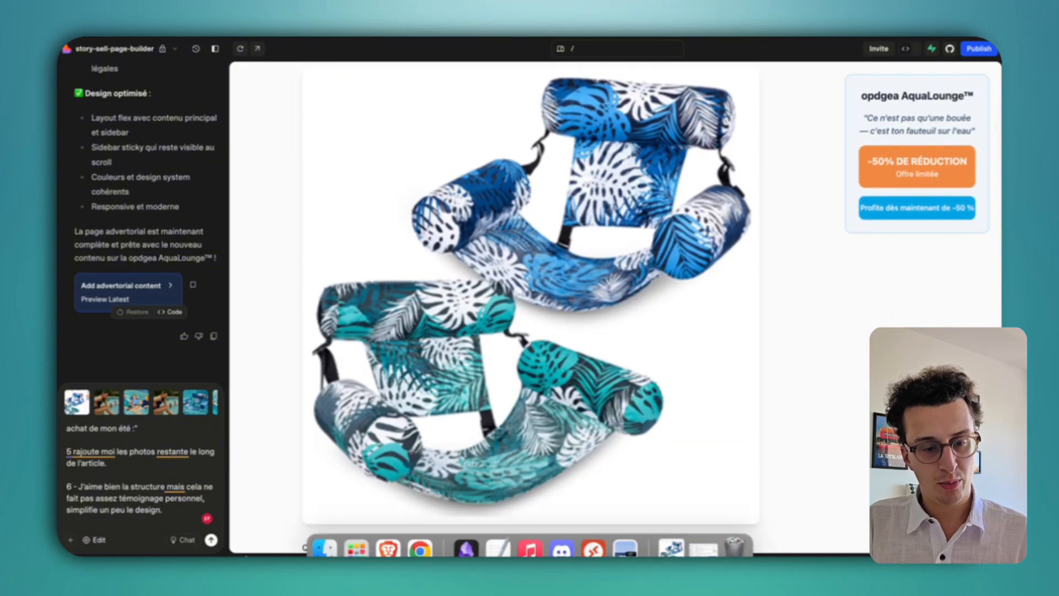
pyautogui.press('BackSpace')
pyautogui.write('du')
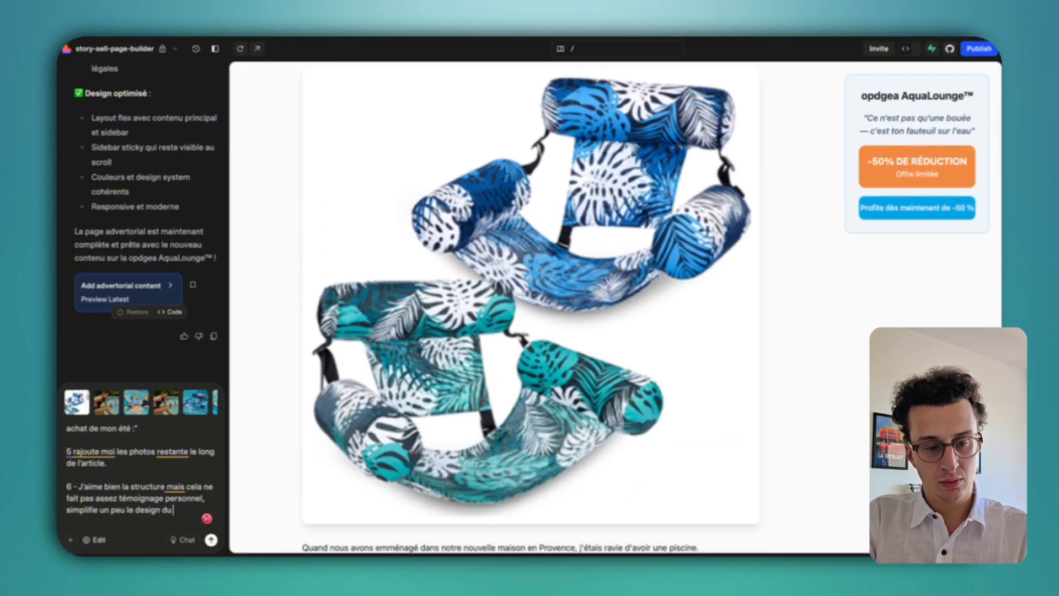
pyautogui.write(' bloc')
pyautogui.write(' de l')
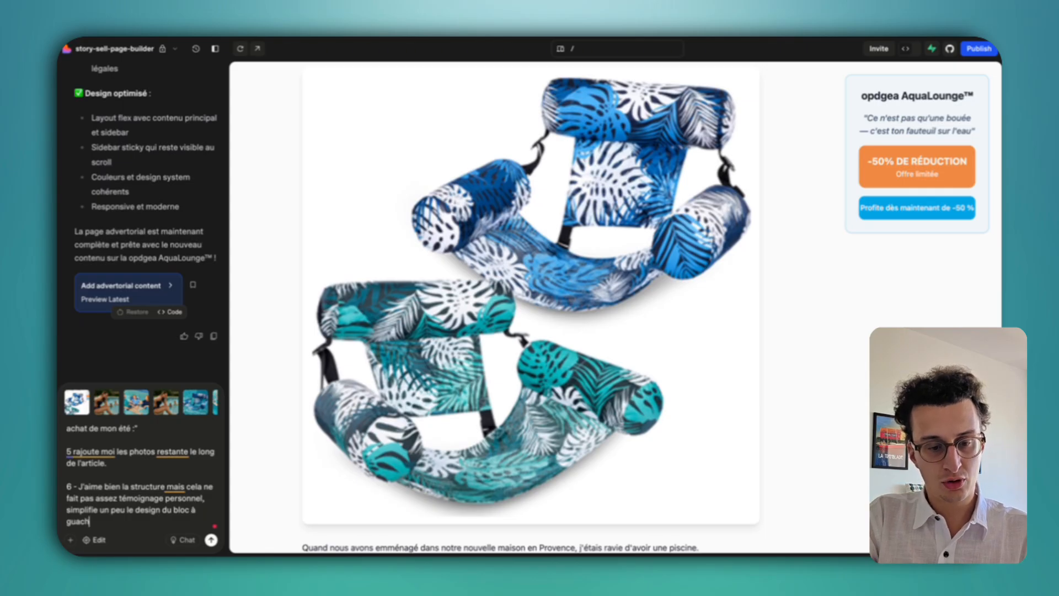
pyautogui.write(' gauche')
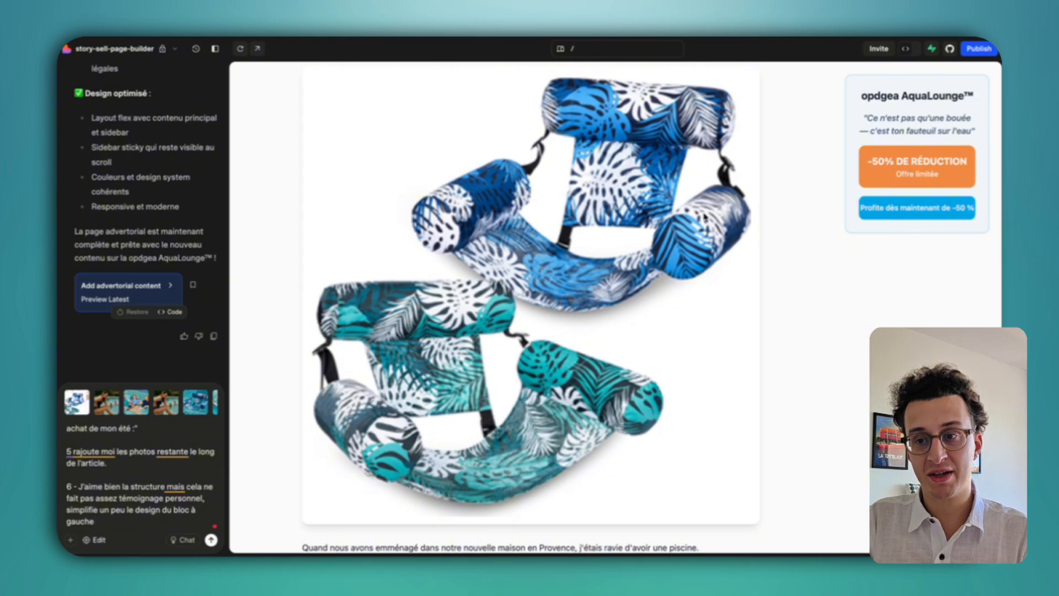
pyautogui.scroll(4, 627, 221)
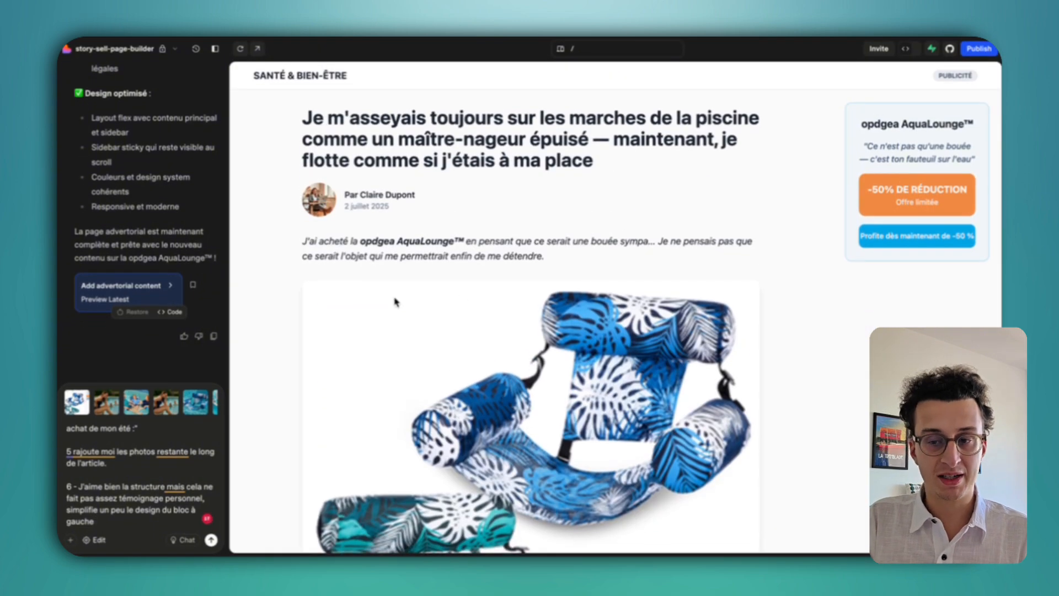
# Finish point 6 by noting the left block holds the article's text content.
pyautogui.write("ou il a le contenu textuel de l'article.")
pyautogui.hotkey('shift', 'Return')
pyautogui.hotkey('shift', 'Return')
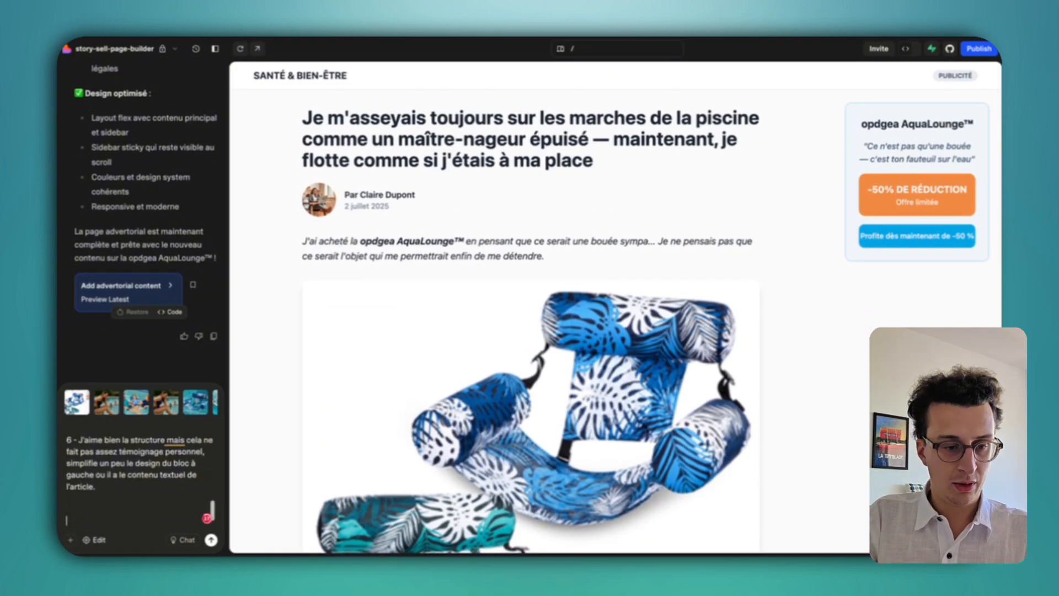
pyautogui.press('BackSpace')
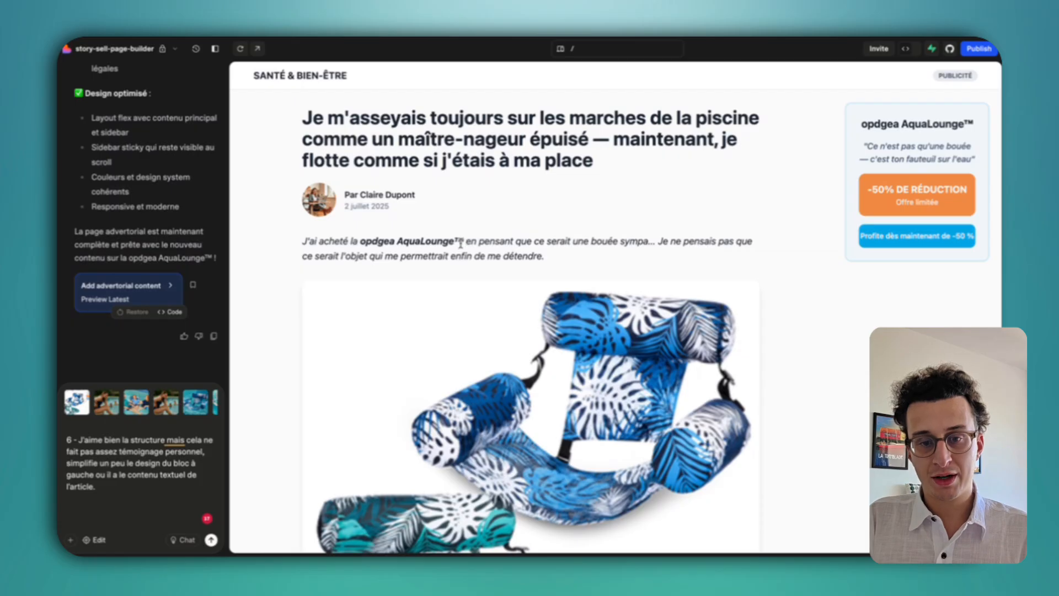
# Write point 7: link every 'opdgea AquaLounge™' mention to the offer URL, tracking parameters removed.
pyautogui.moveTo(465, 243); pyautogui.dragTo(359, 243)
pyautogui.hotkey('ctrl', 'c')
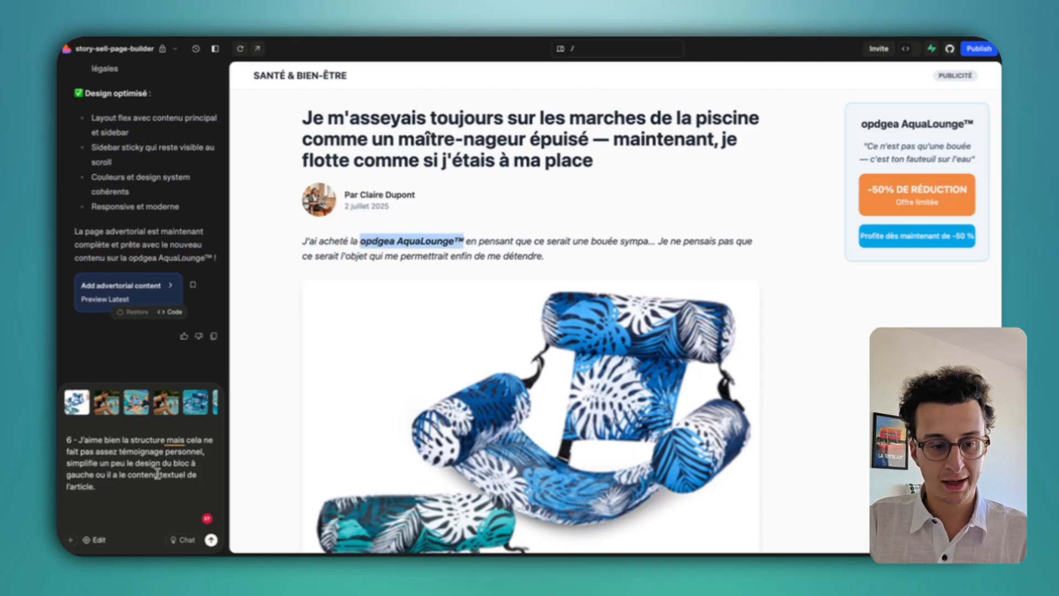
pyautogui.click(124, 504)
pyautogui.write('7 A chaque fois qu\'il a les mots "')
pyautogui.hotkey('ctrl', 'v')
pyautogui.write('" qui apparait fait moi un lien clicable vzrs')
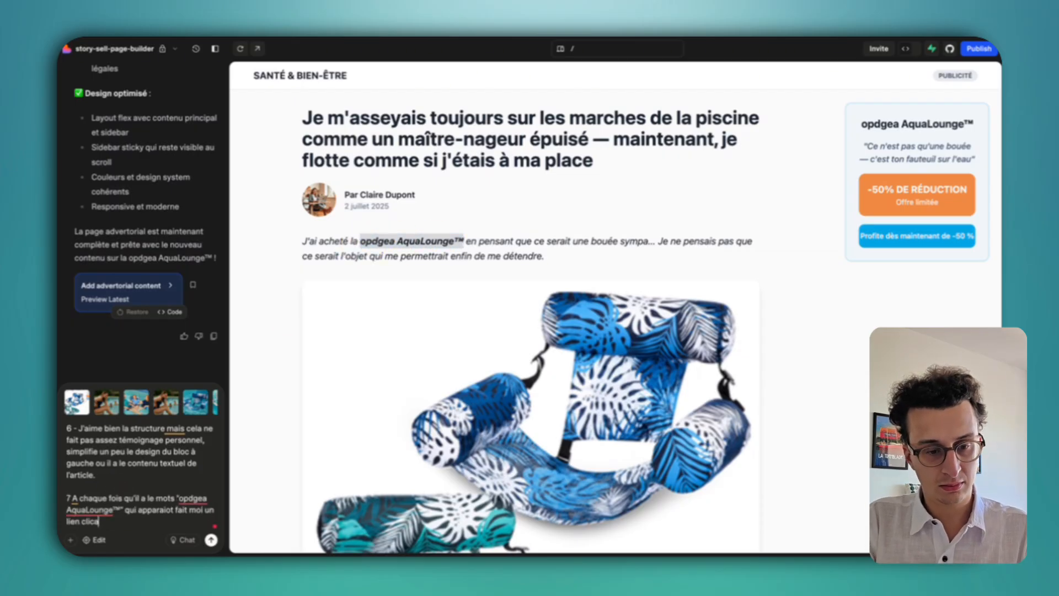
pyautogui.click(105, 523)
pyautogui.click(111, 484)
pyautogui.write("l'url")
pyautogui.hotkey('ctrl', 'v')
pyautogui.moveTo(130, 522); pyautogui.dragTo(114, 470)
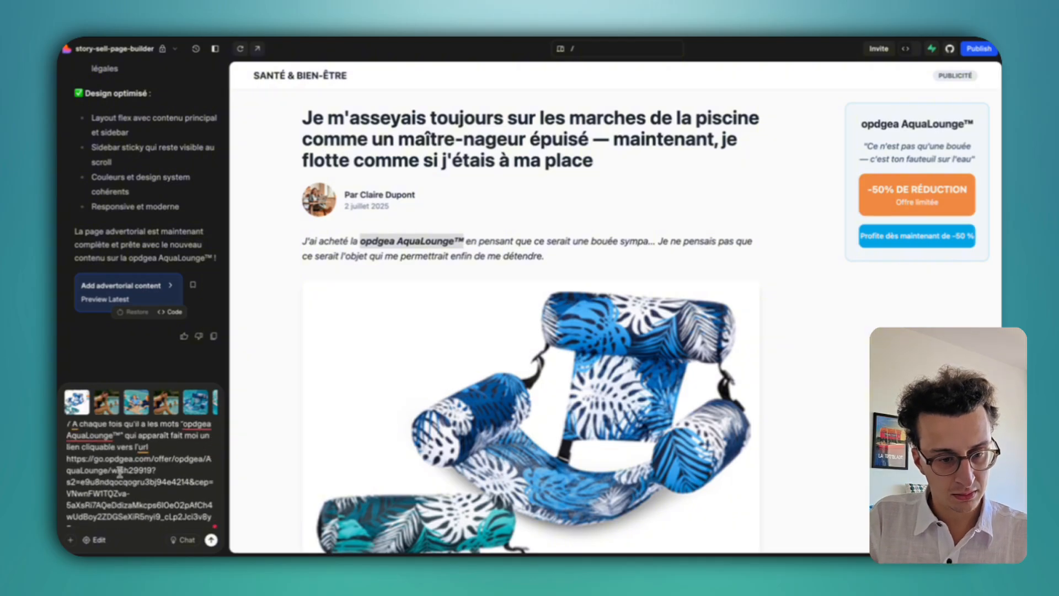
pyautogui.press('BackSpace')
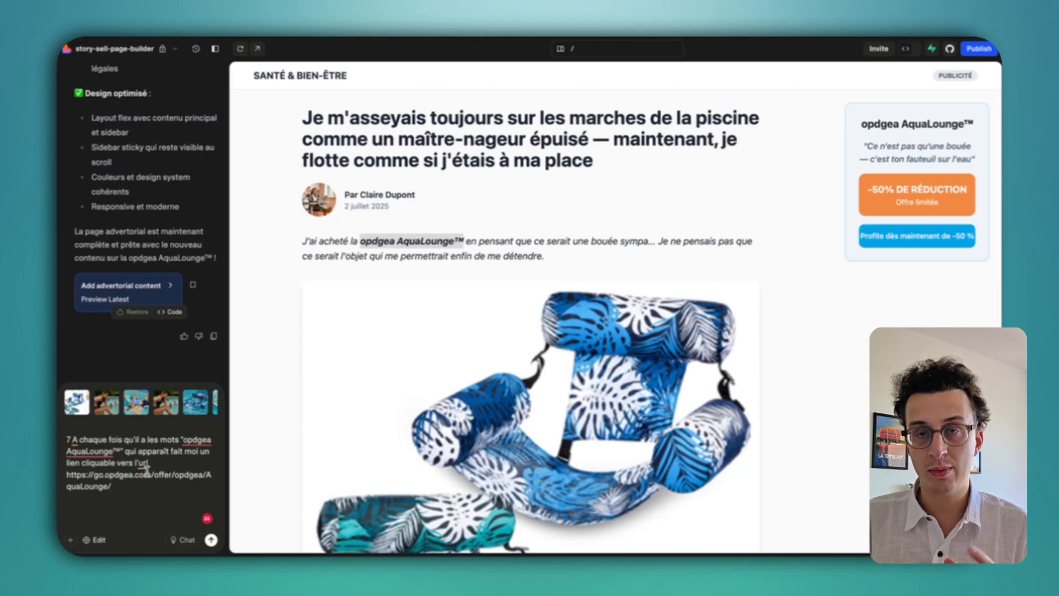
# Write point 8 asking for three footer pages with the agency name, SIRET, contact e-mail, manager name and address.
pyautogui.hotkey('shift', 'Return')
pyautogui.hotkey('shift', 'Return')
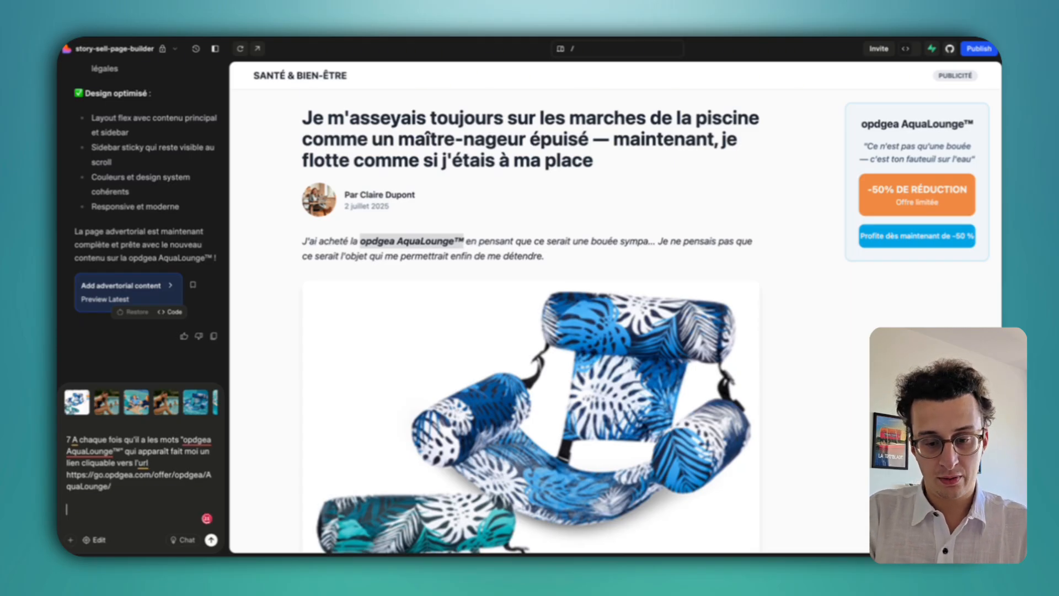
pyautogui.write('8 gé')
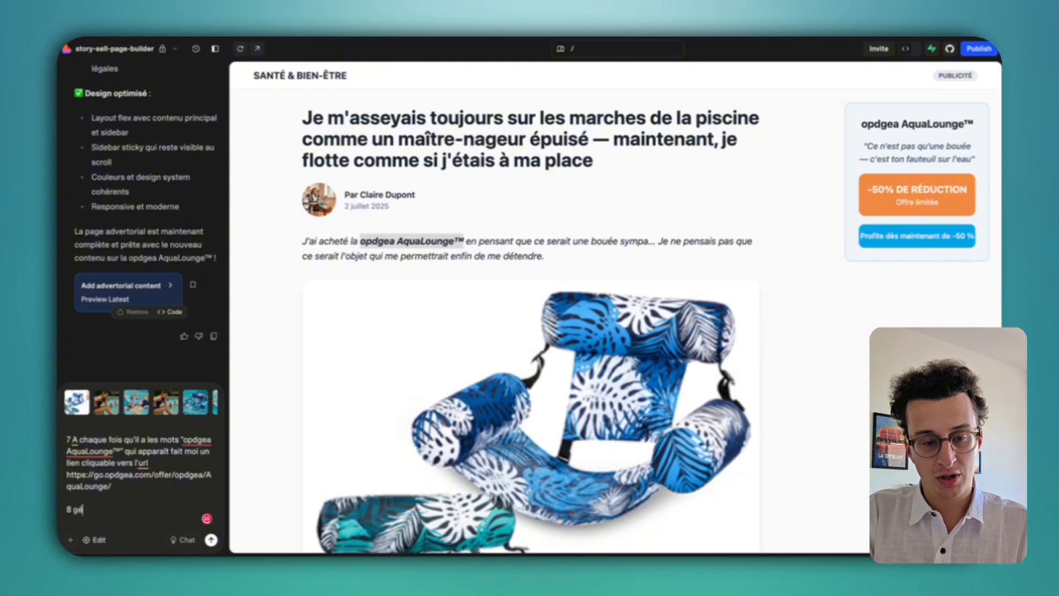
pyautogui.scroll(-20, 764, 524)
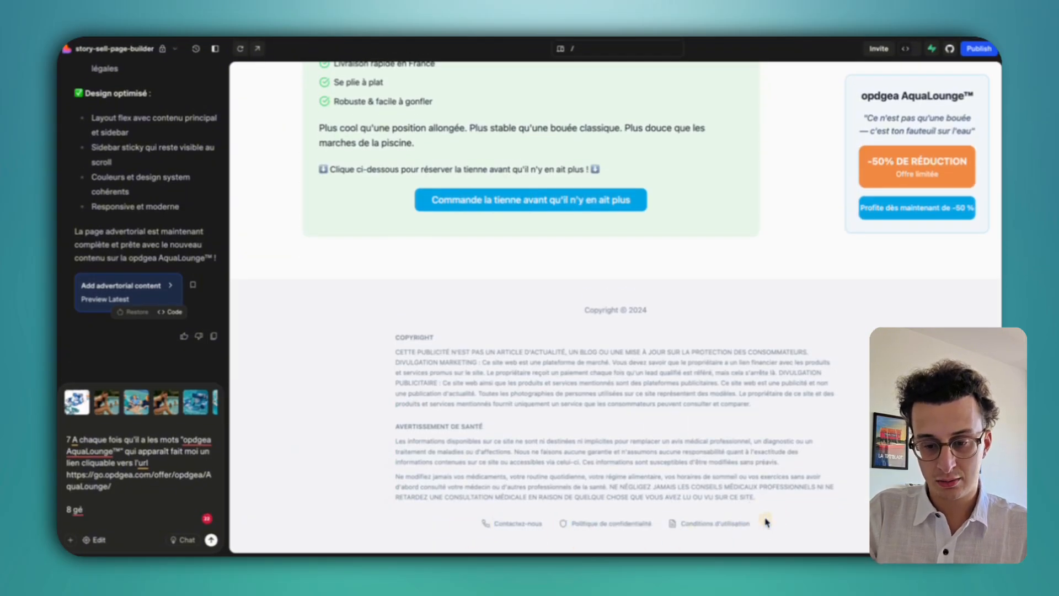
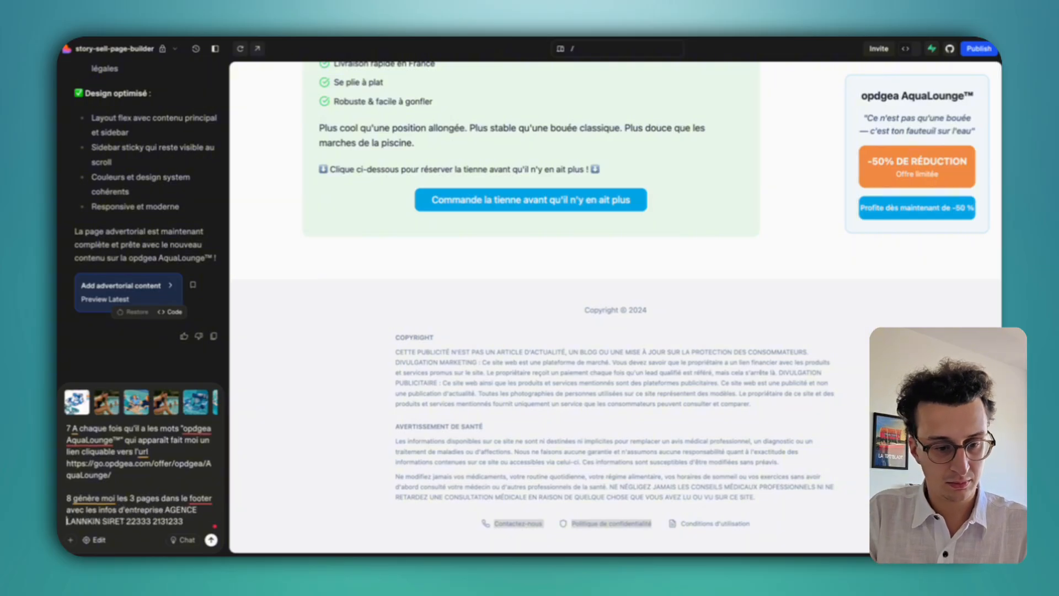
pyautogui.press('Down')
pyautogui.hotkey('shift', 'Return')
pyautogui.press('Home')
pyautogui.hotkey('shift', 'Return')
pyautogui.press('Up')
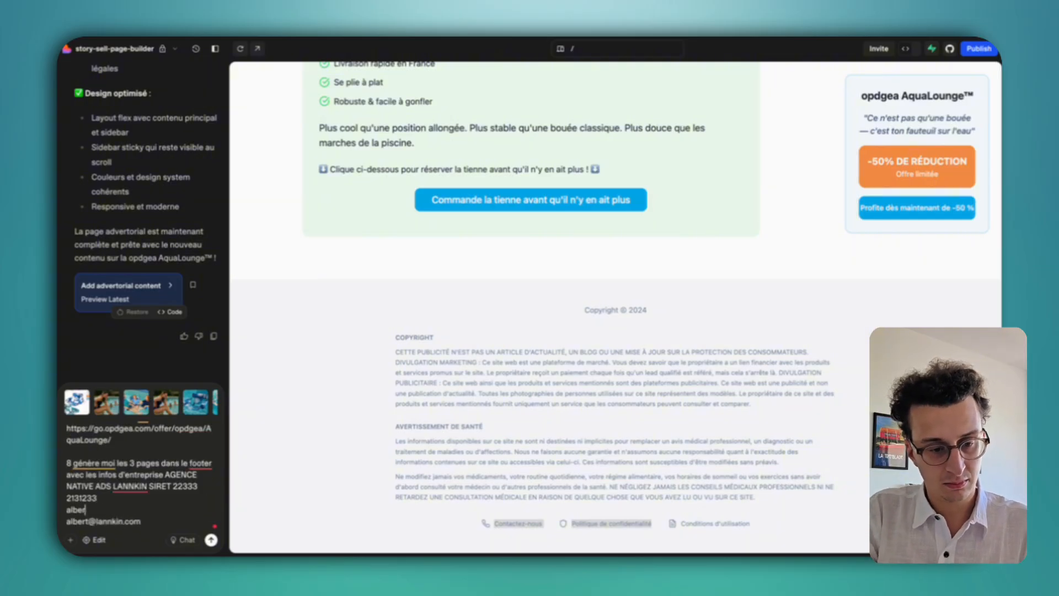
pyautogui.press('Down')
pyautogui.press('Down')
pyautogui.hotkey('shift', 'Return')
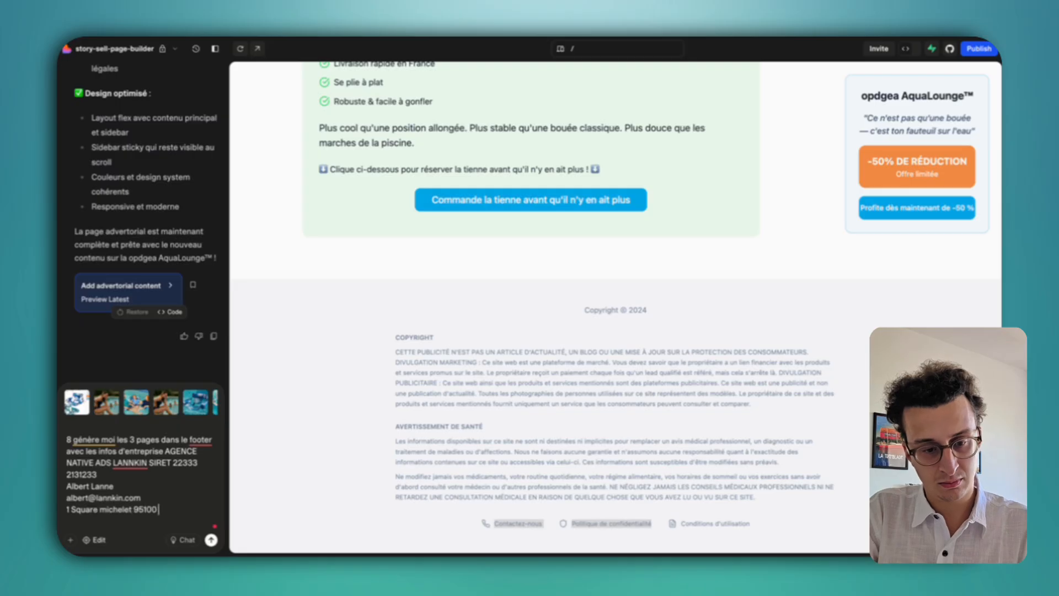
# Add a colon after the 8 and send the request to Lovable.
pyautogui.click(69, 439)
pyautogui.write('https://go.opdgea.com/offer/opdgea/AquaLounge/')
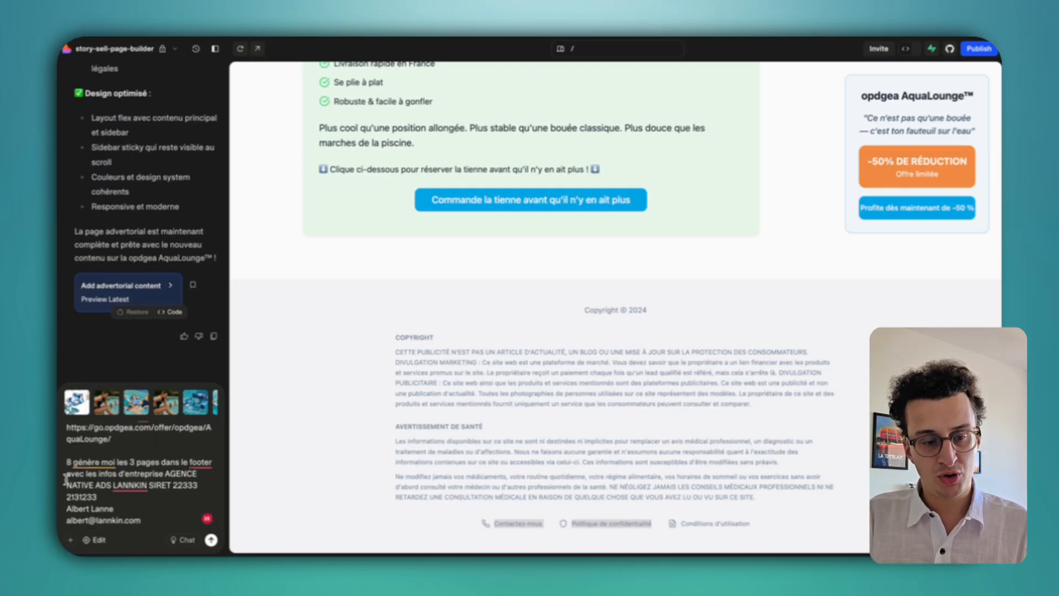
pyautogui.click(74, 463)
pyautogui.write(':')
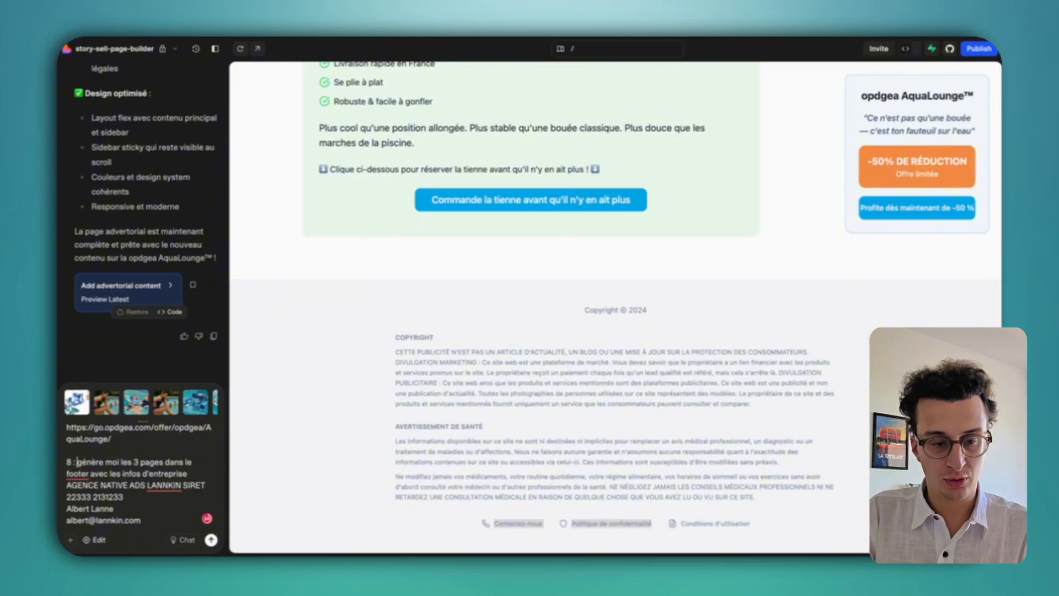
pyautogui.press('Return')
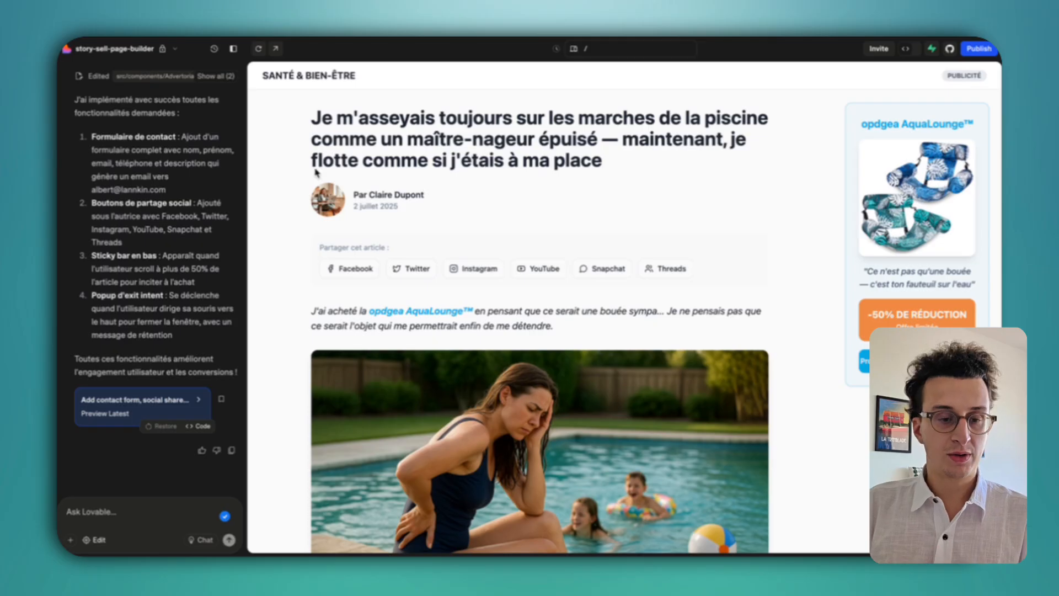
# Scroll the chat history and select the contact-page request to review it.
pyautogui.scroll(15, 138, 177)
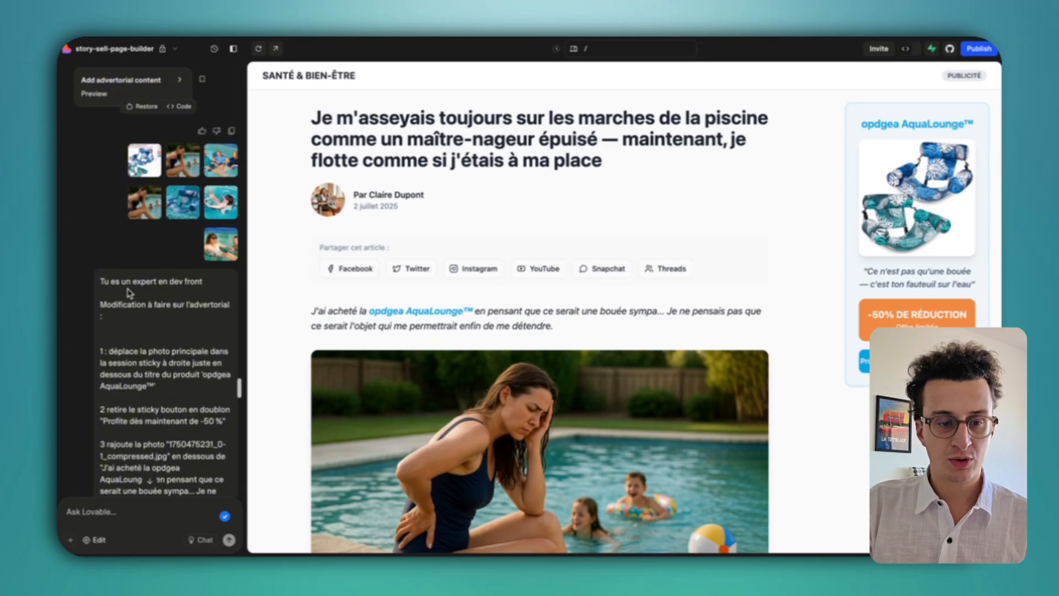
pyautogui.scroll(-10, 129, 293)
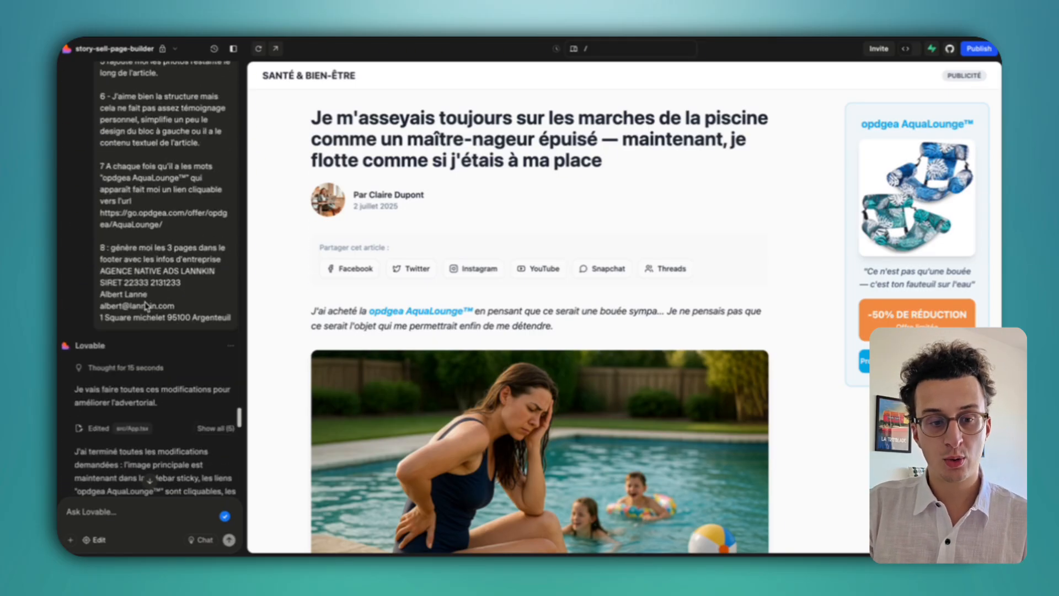
pyautogui.scroll(-15, 157, 306)
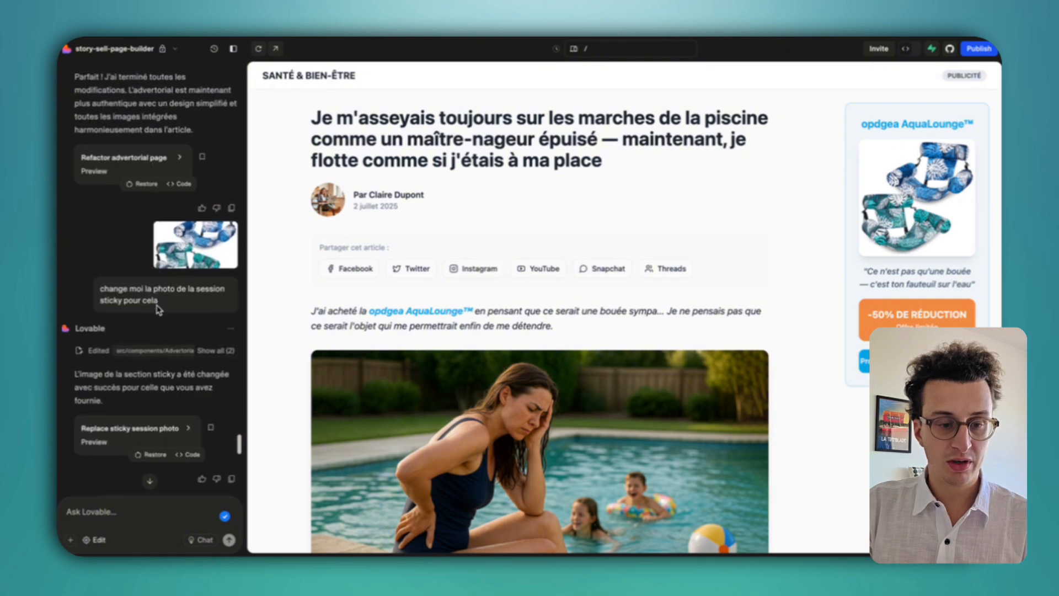
pyautogui.scroll(10, 158, 309)
pyautogui.click(164, 135)
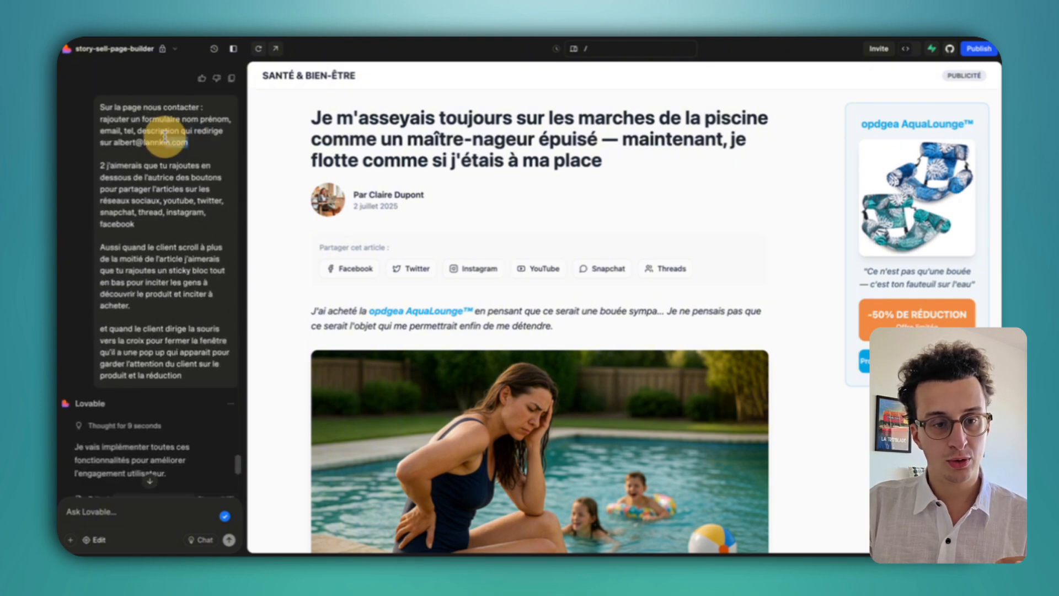
pyautogui.moveTo(164, 135); pyautogui.dragTo(122, 108)
pyautogui.press('XF86AudioMute')
pyautogui.click(130, 207)
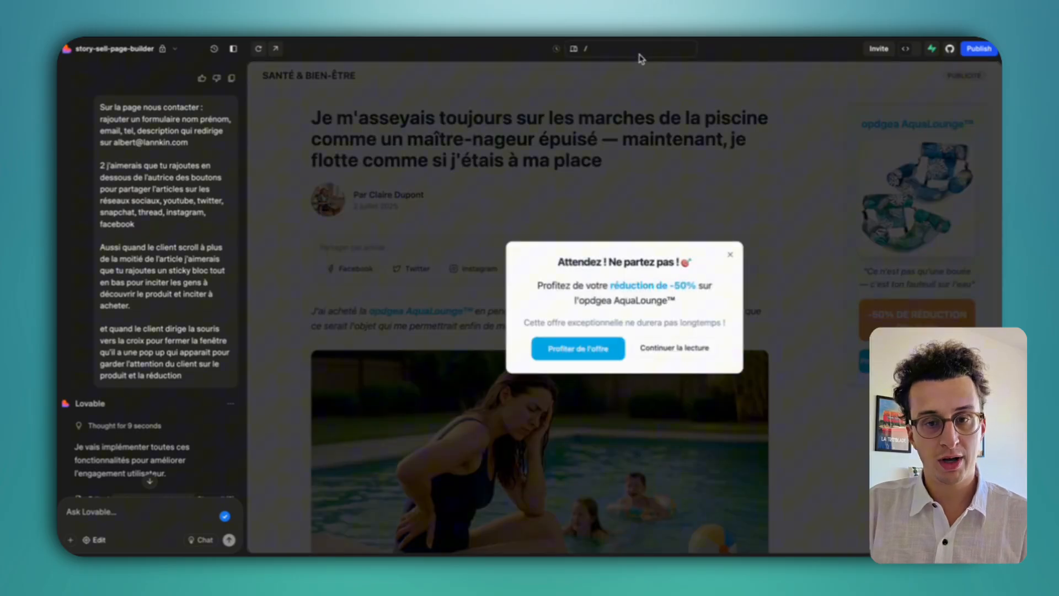
pyautogui.click(640, 48)
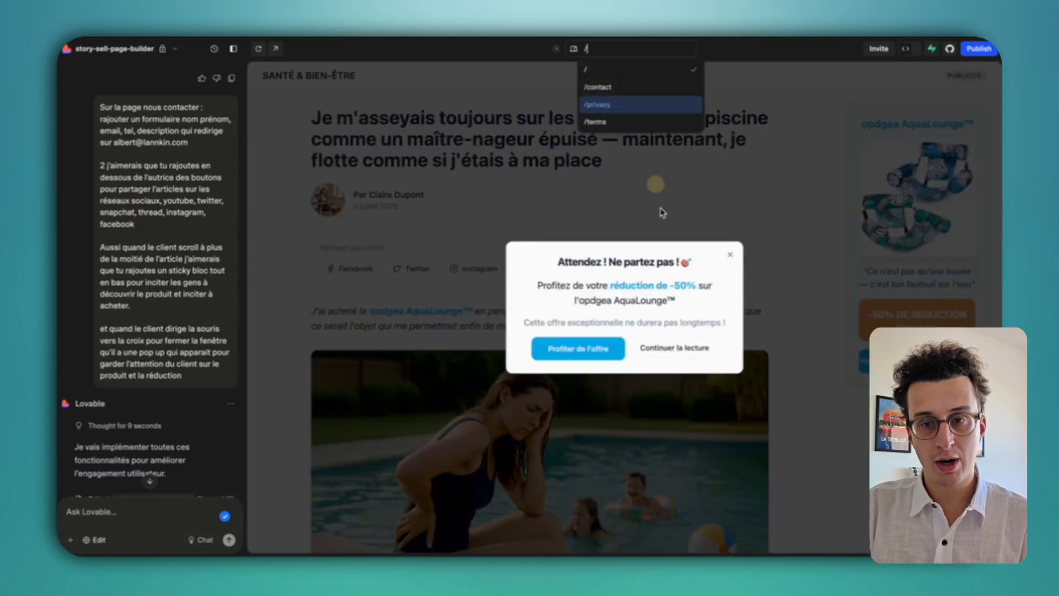
pyautogui.click(624, 87)
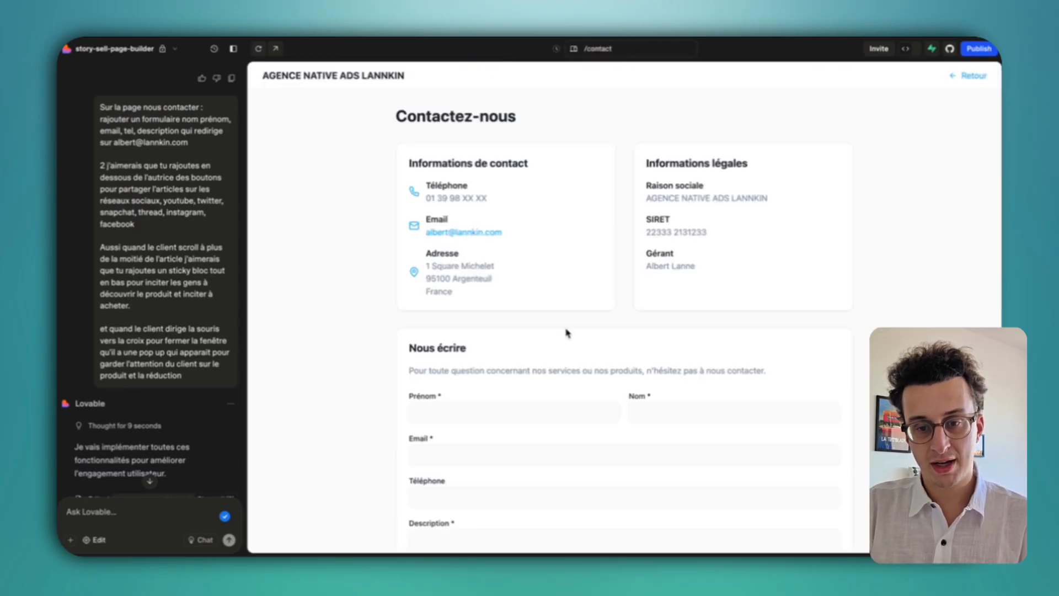
pyautogui.scroll(-3, 693, 282)
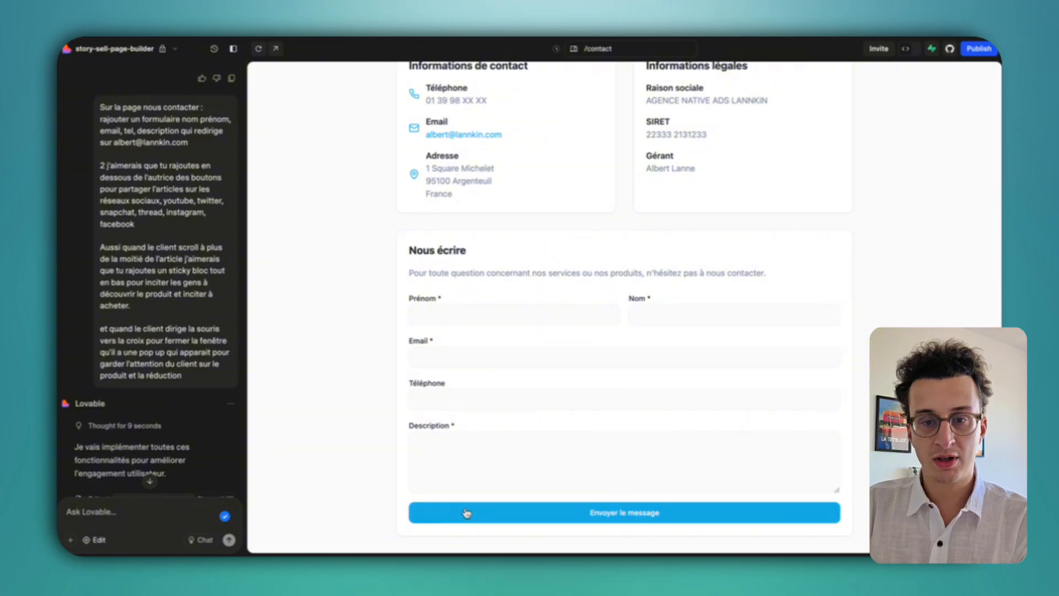
pyautogui.scroll(3, 466, 513)
pyautogui.moveTo(742, 274); pyautogui.dragTo(621, 162)
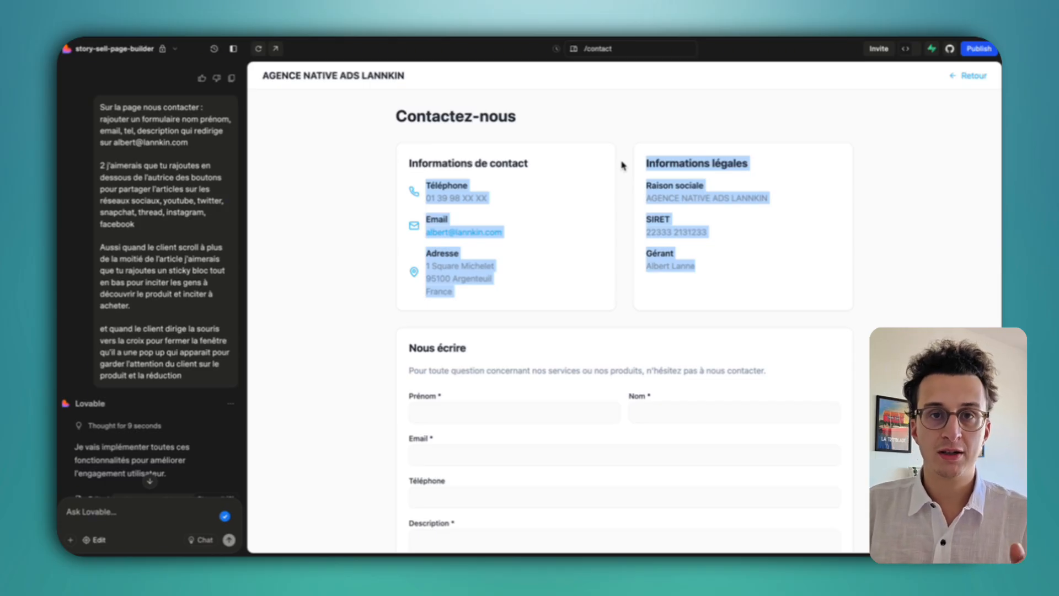
pyautogui.click(617, 55)
pyautogui.click(615, 77)
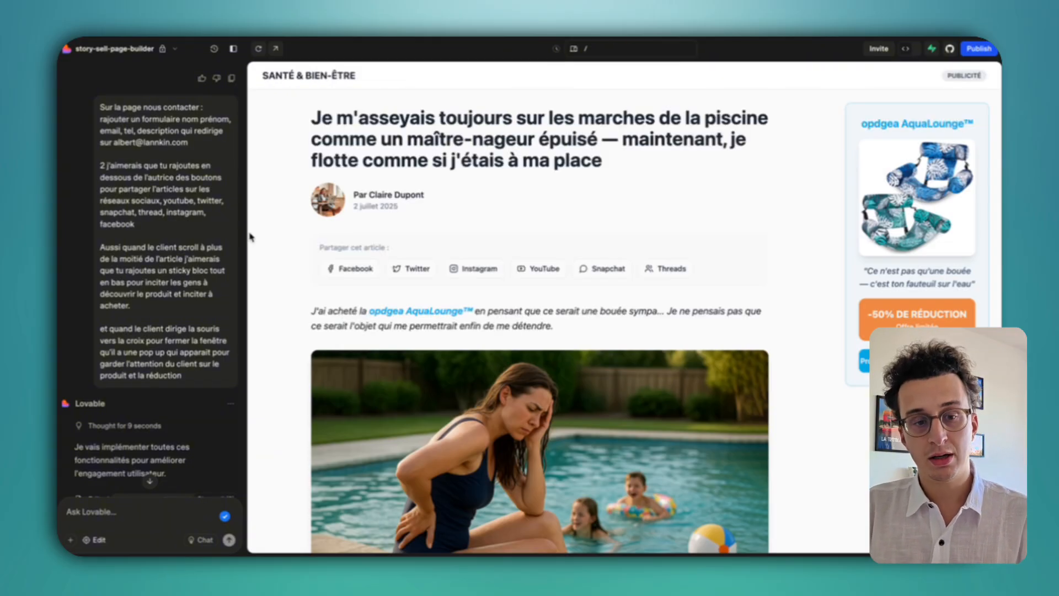
# Compare the 'Partager cet article' share-button row in the preview with the share-buttons and sticky-bar requests.
pyautogui.scroll(-8, 201, 237)
pyautogui.scroll(5, 198, 249)
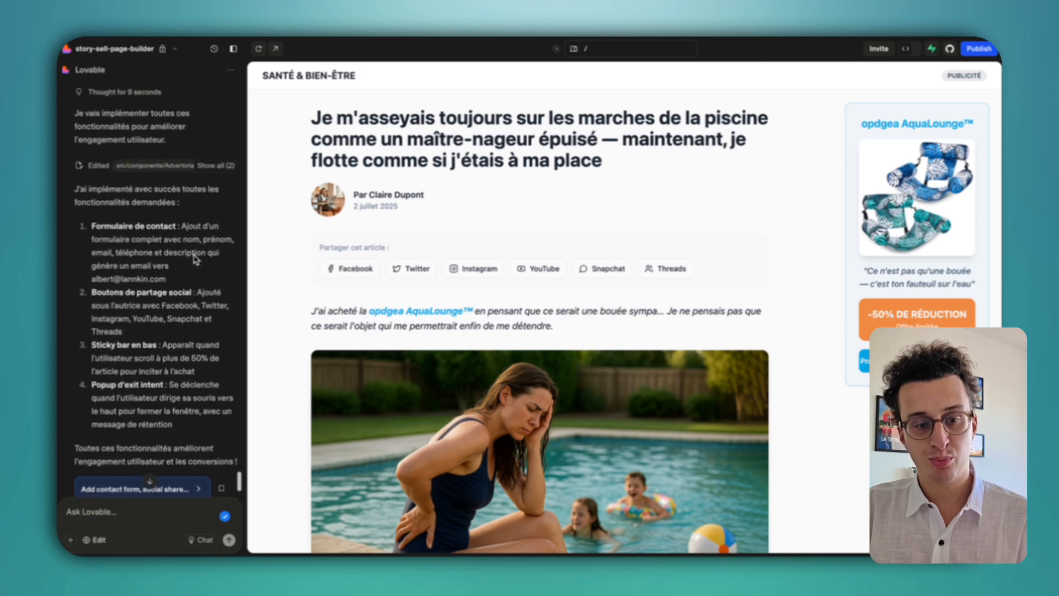
pyautogui.scroll(3, 196, 259)
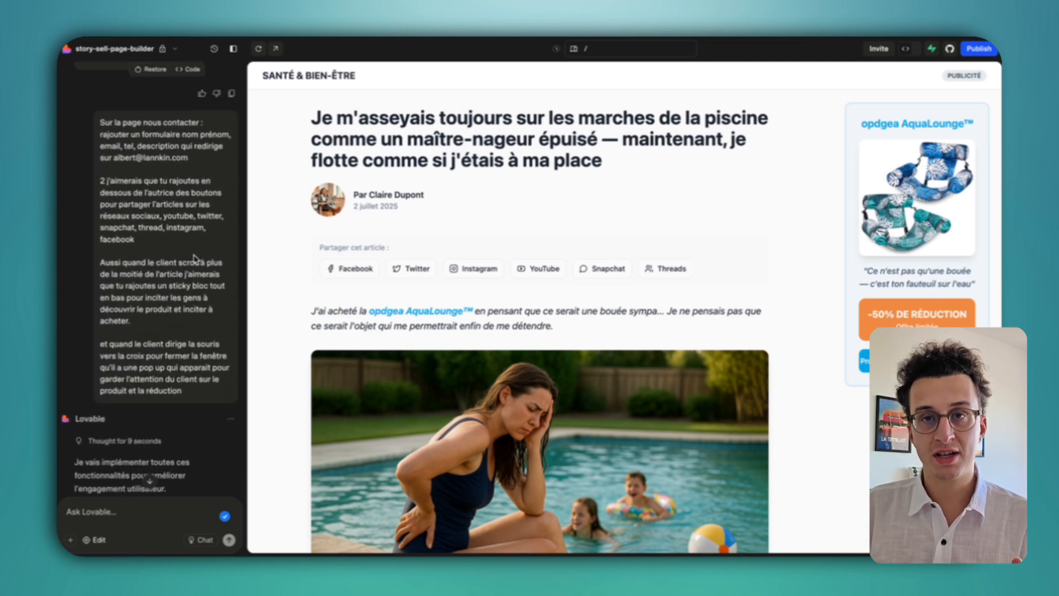
pyautogui.moveTo(197, 254); pyautogui.dragTo(90, 170)
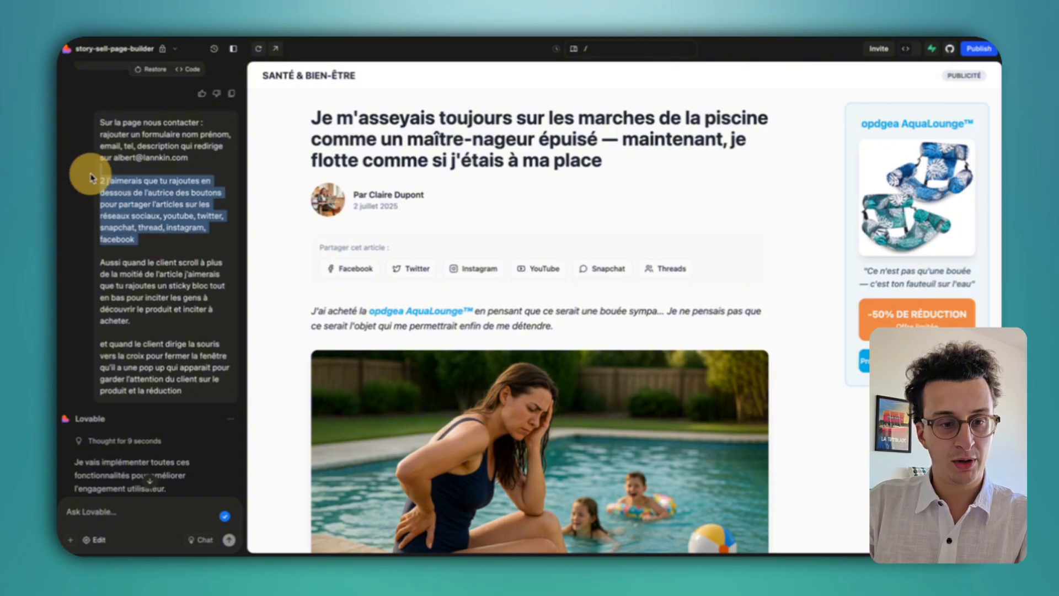
pyautogui.moveTo(633, 267); pyautogui.dragTo(356, 268)
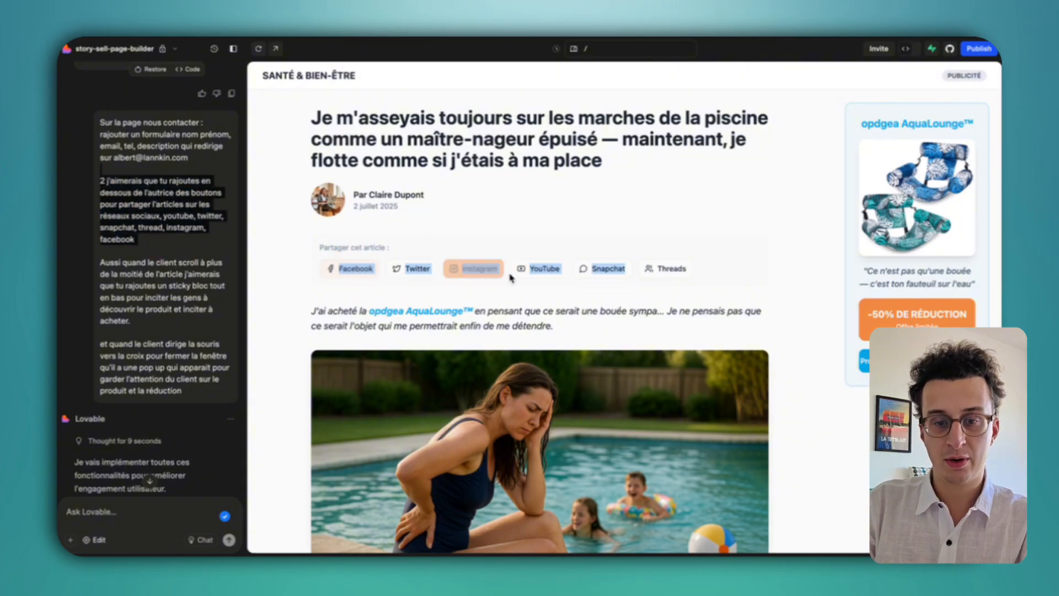
pyautogui.click(638, 237)
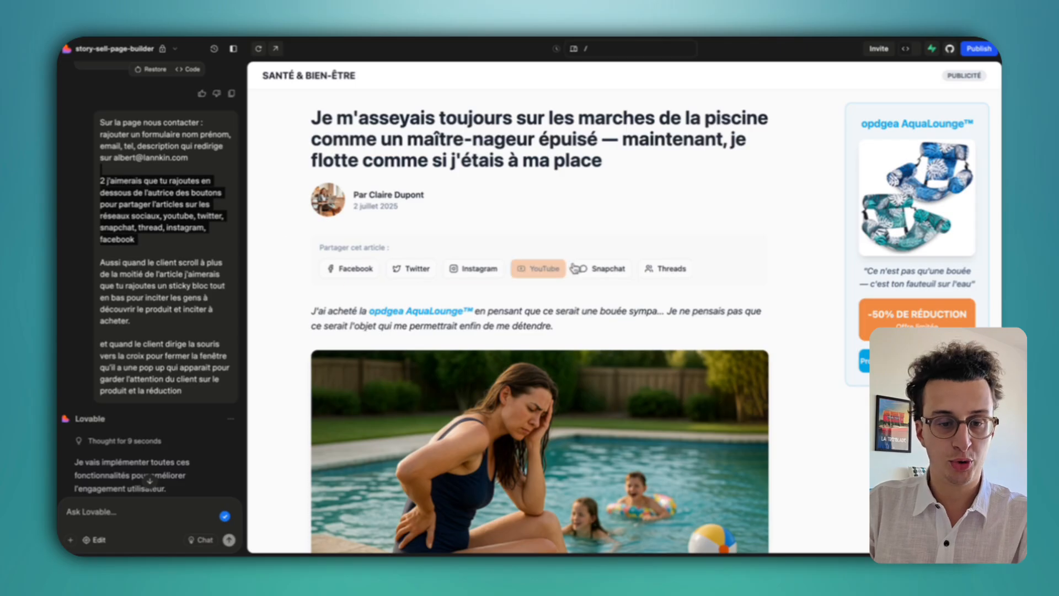
pyautogui.click(170, 310)
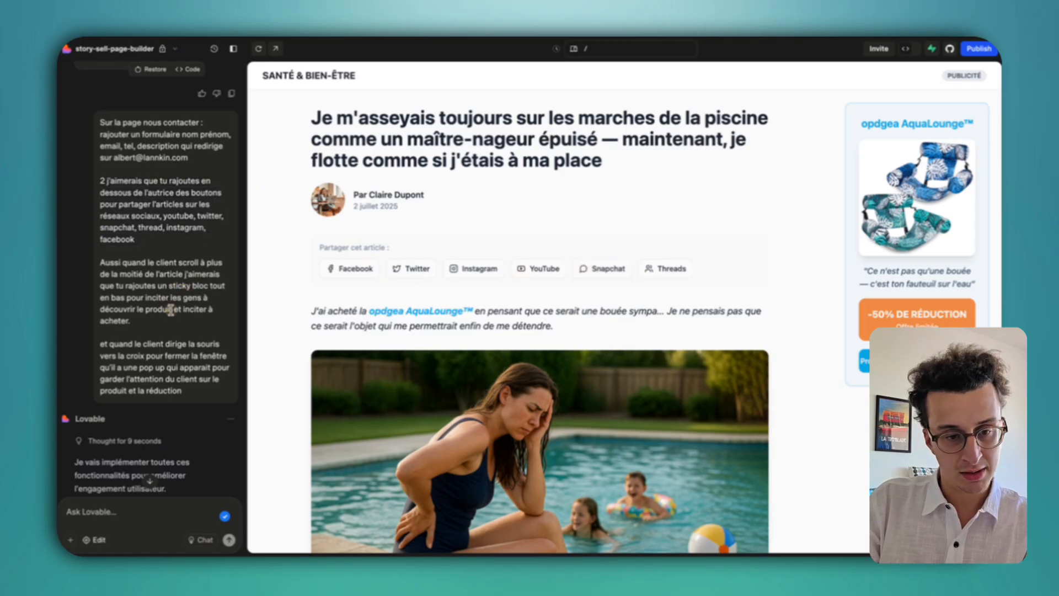
pyautogui.tripleClick(171, 324)
pyautogui.click(184, 303)
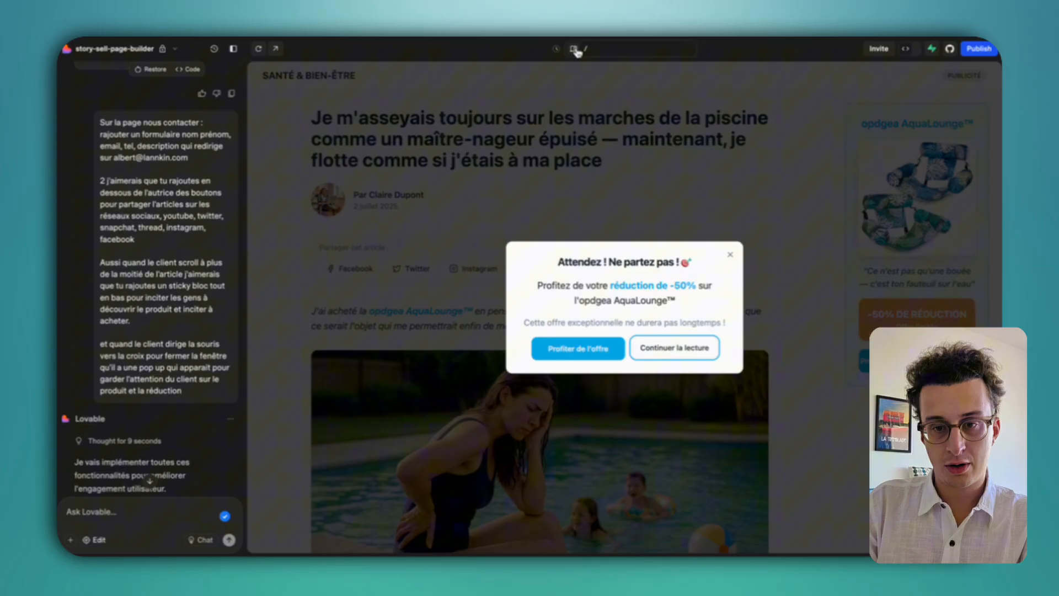
# Switch the preview to tablet, then phone width, dismissing the exit popup each time.
pyautogui.click(575, 49)
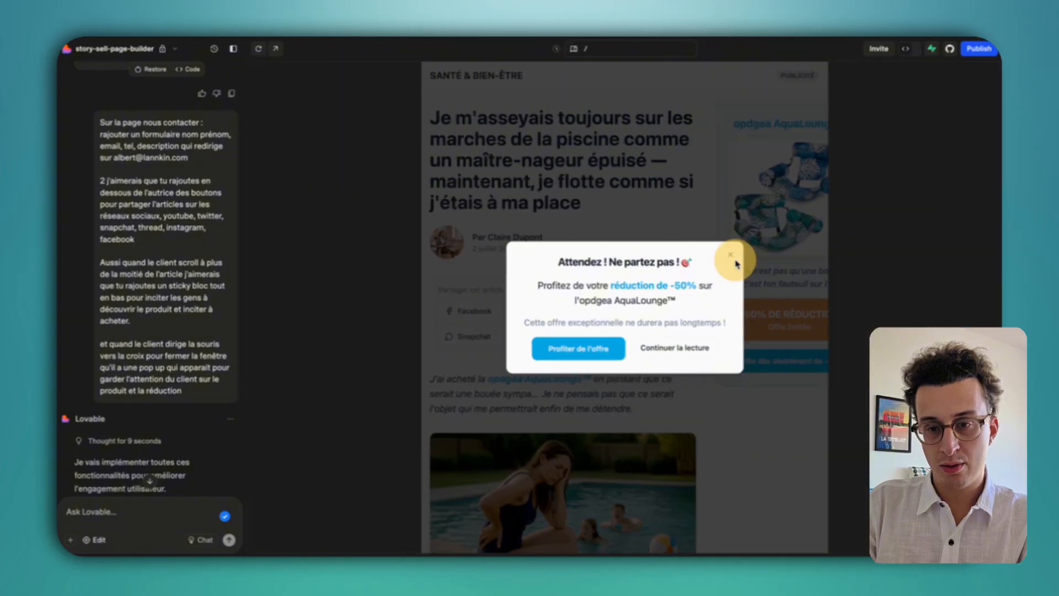
pyautogui.click(731, 258)
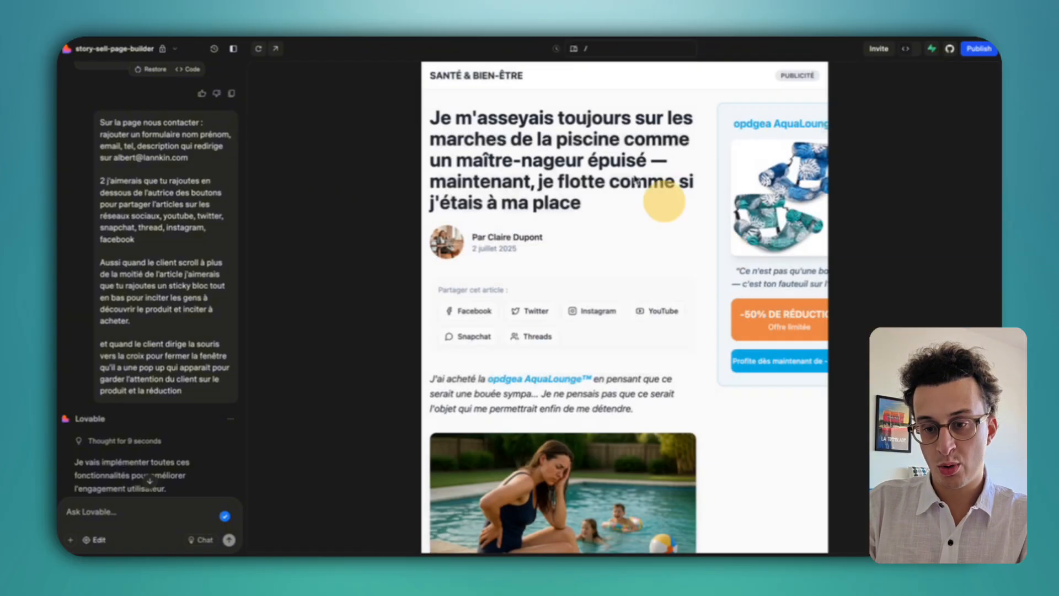
pyautogui.click(575, 49)
pyautogui.click(710, 248)
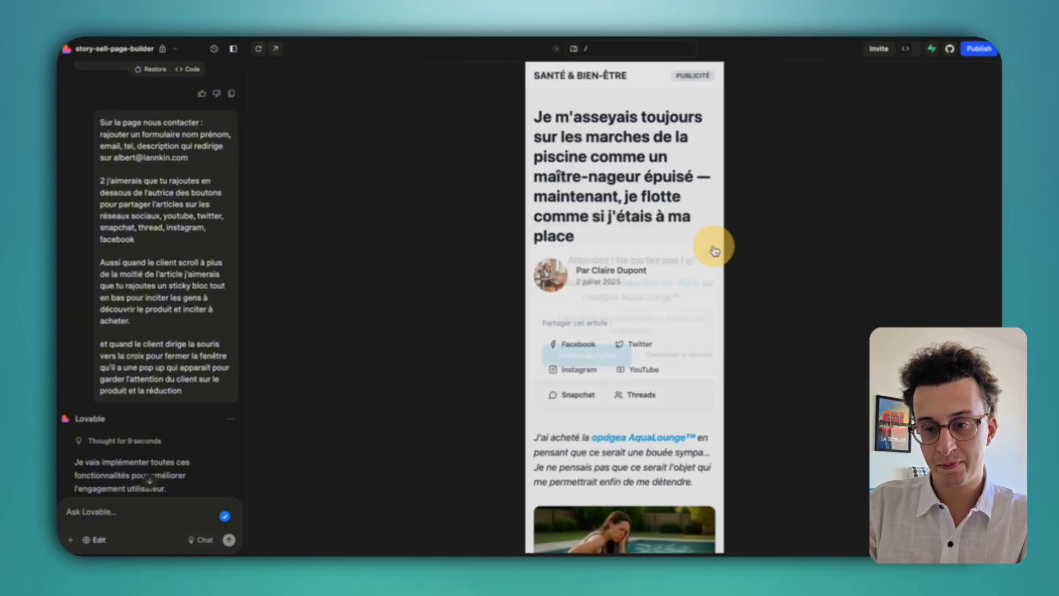
# Scroll the phone preview past the share buttons and 'Découvrir maintenant' sticky bar to the footer.
pyautogui.scroll(-5, 686, 314)
pyautogui.scroll(-12, 686, 316)
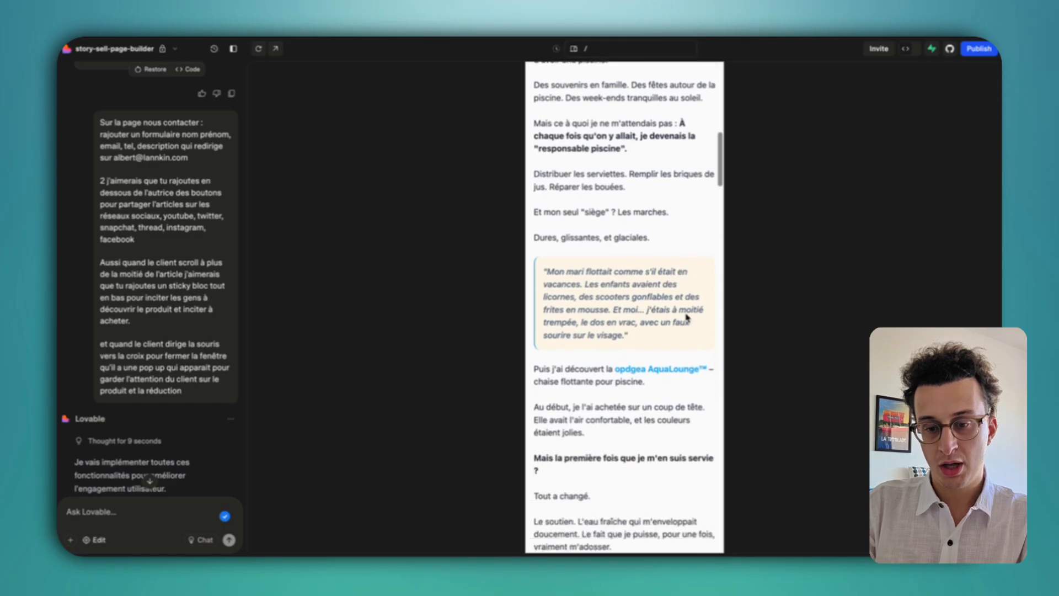
pyautogui.scroll(-15, 686, 318)
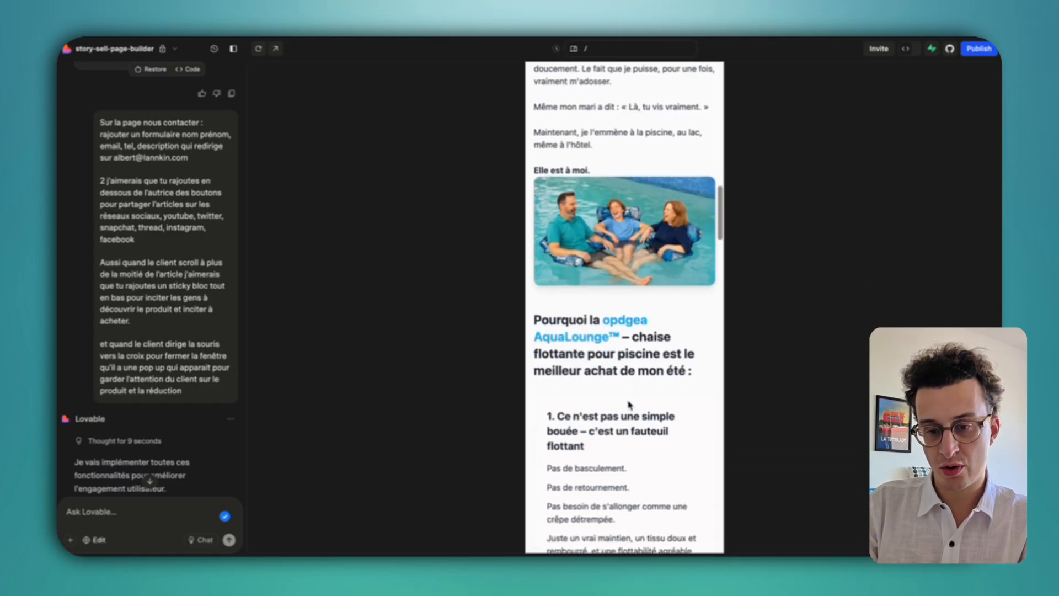
pyautogui.scroll(-8, 627, 400)
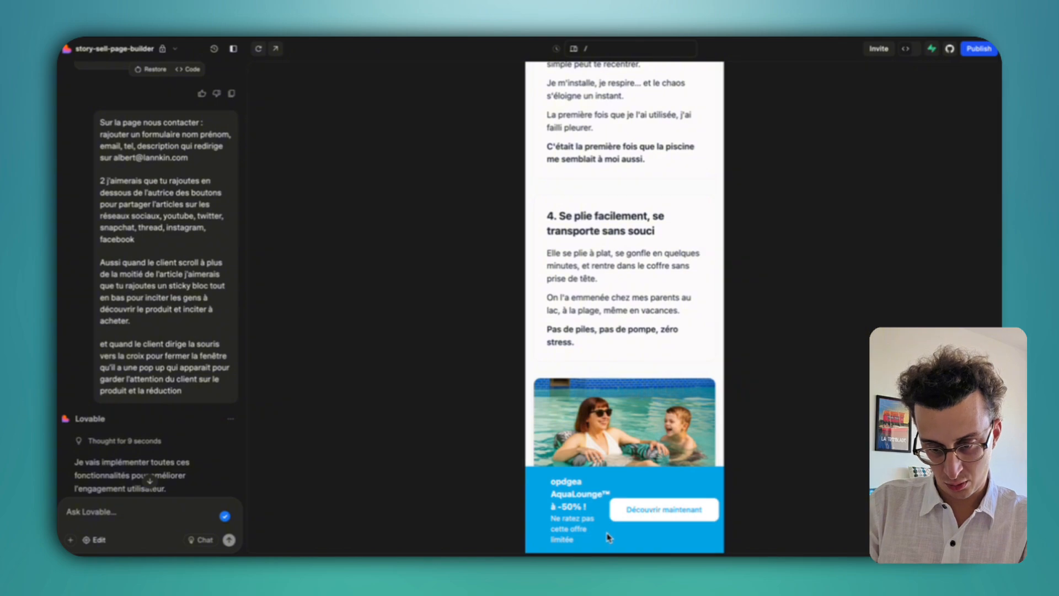
pyautogui.scroll(-10, 608, 537)
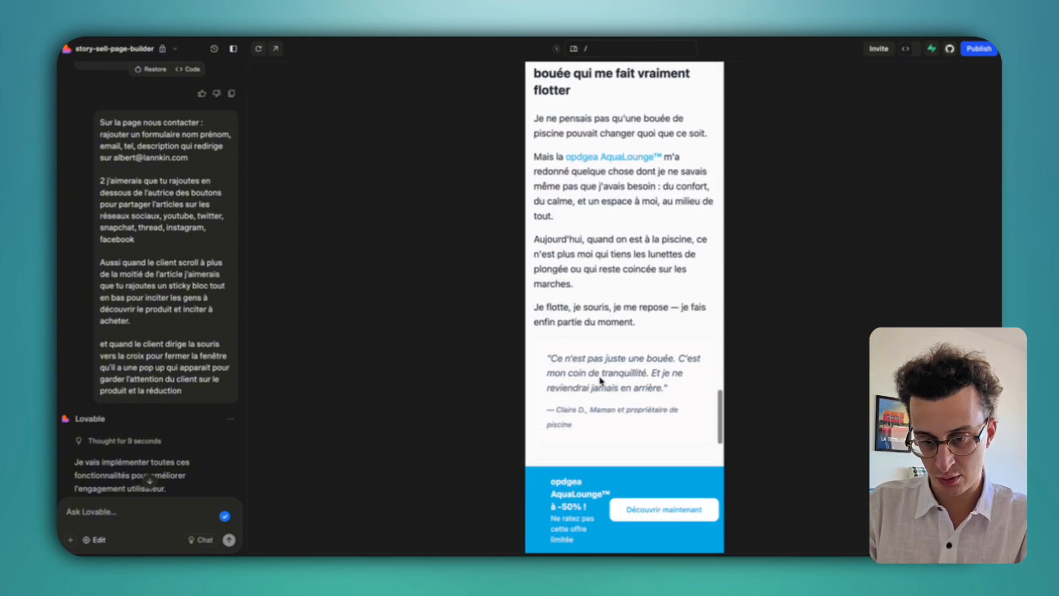
pyautogui.scroll(-6, 601, 380)
pyautogui.scroll(20, 585, 378)
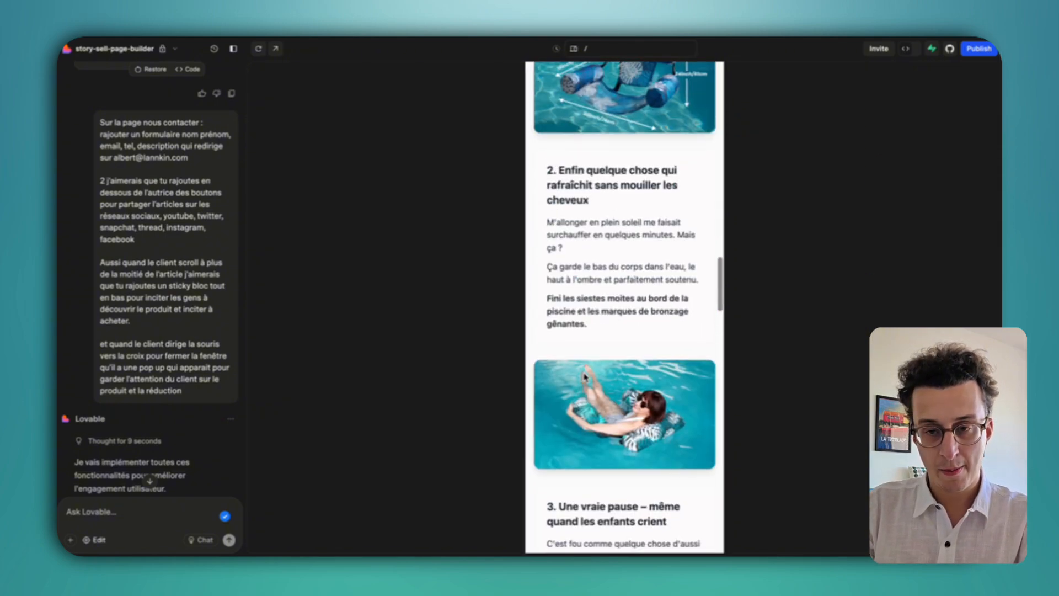
pyautogui.scroll(-20, 585, 375)
pyautogui.scroll(1, 606, 298)
pyautogui.scroll(1, 616, 268)
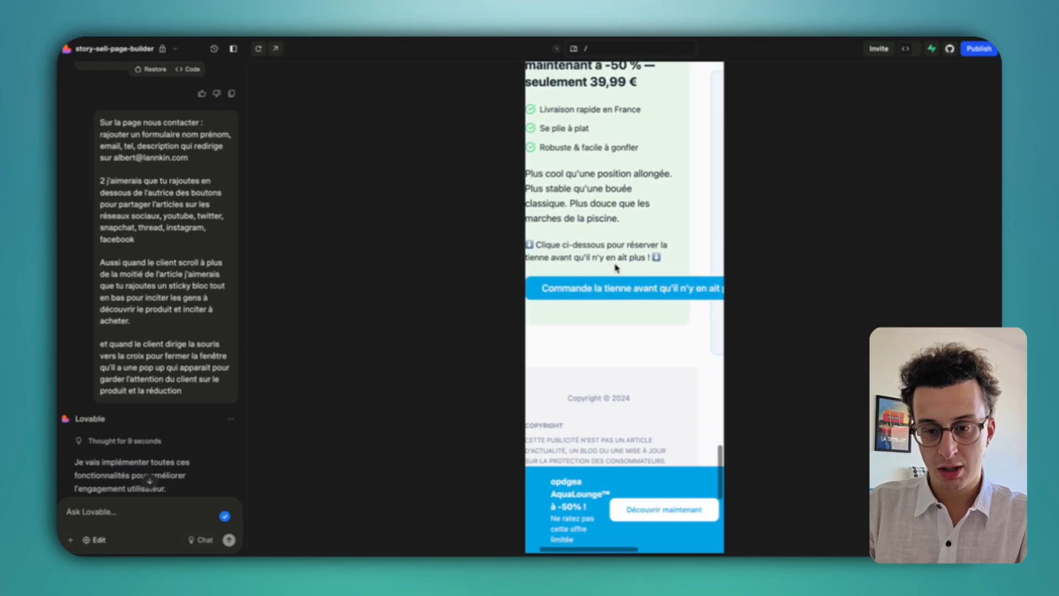
pyautogui.scroll(3, 602, 230)
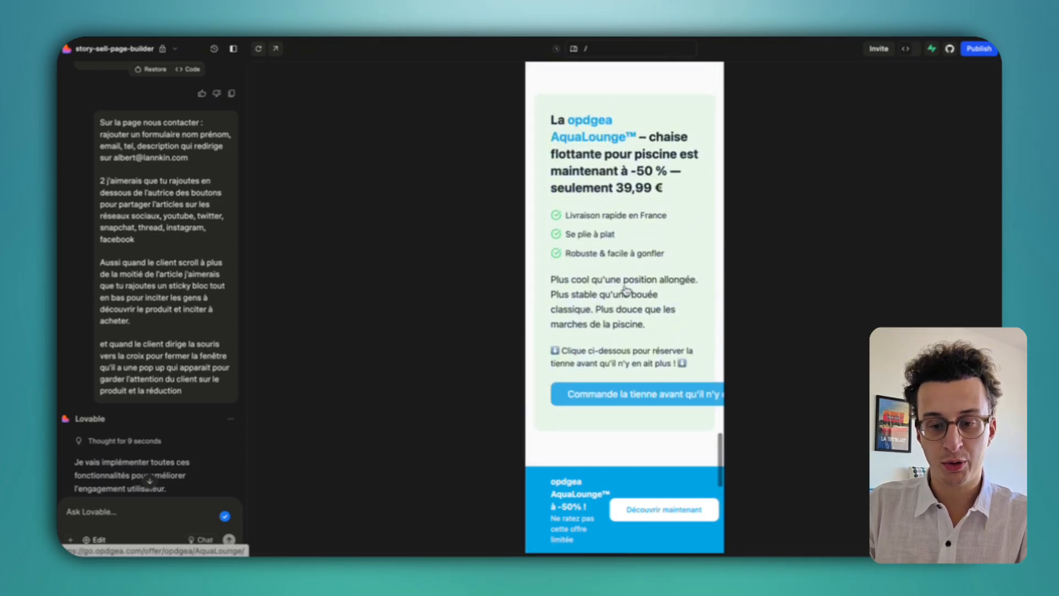
# Ask Lovable to fix the weak responsive version without sideways scroll, then view the preview at desktop width.
pyautogui.click(153, 510)
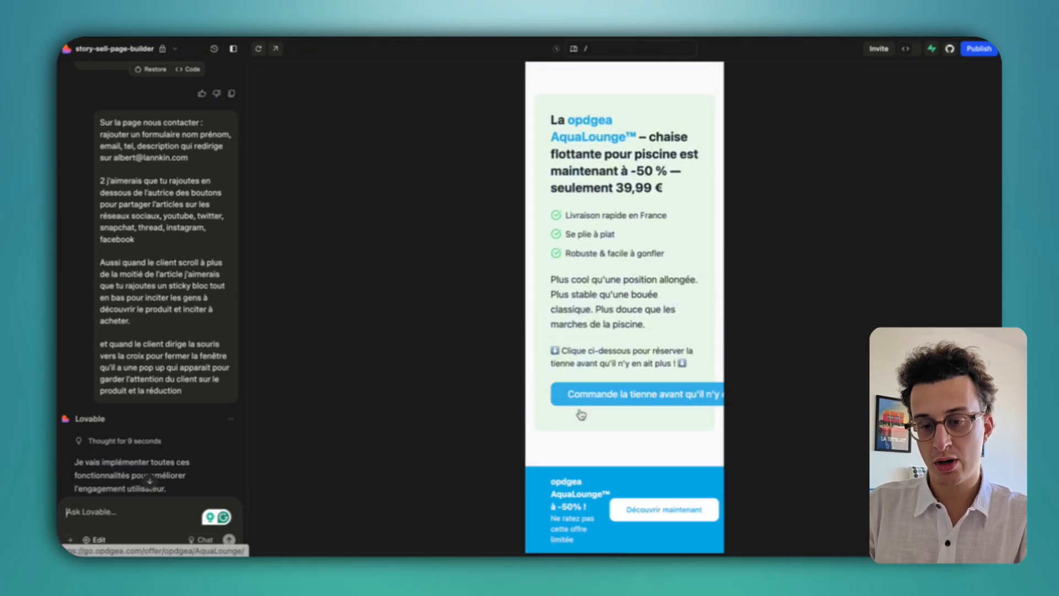
pyautogui.write('Corrige moi la')
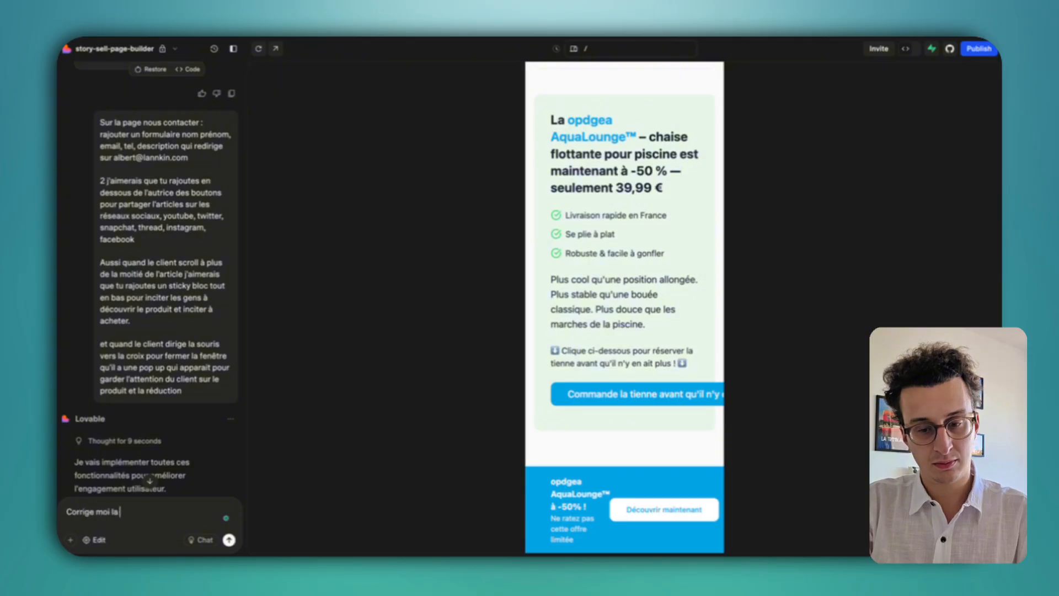
pyautogui.write(" version responsif qui n'est pas top")
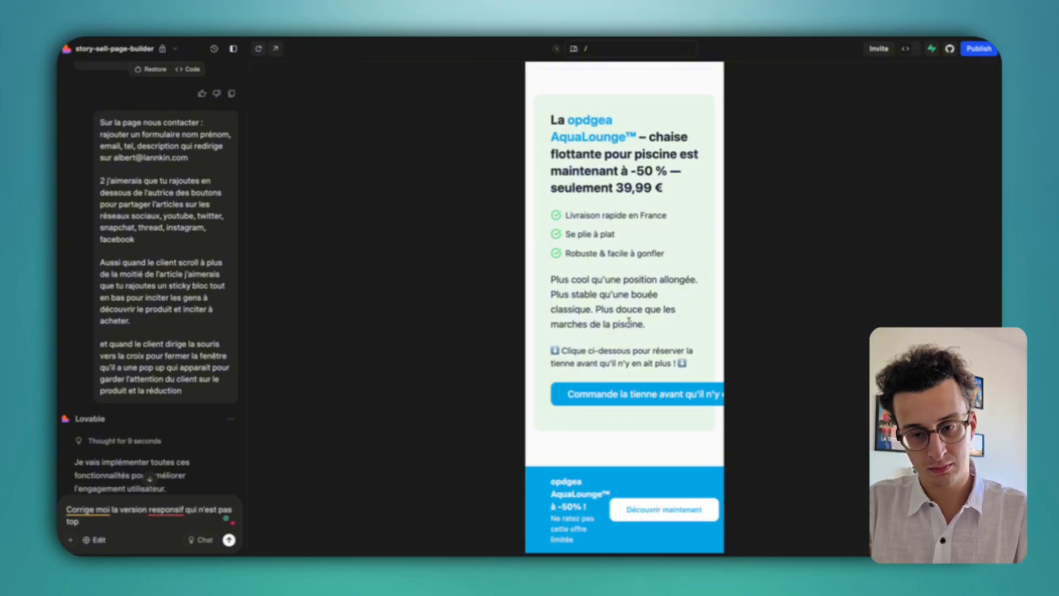
pyautogui.scroll(5, 628, 321)
pyautogui.scroll(-15, 629, 321)
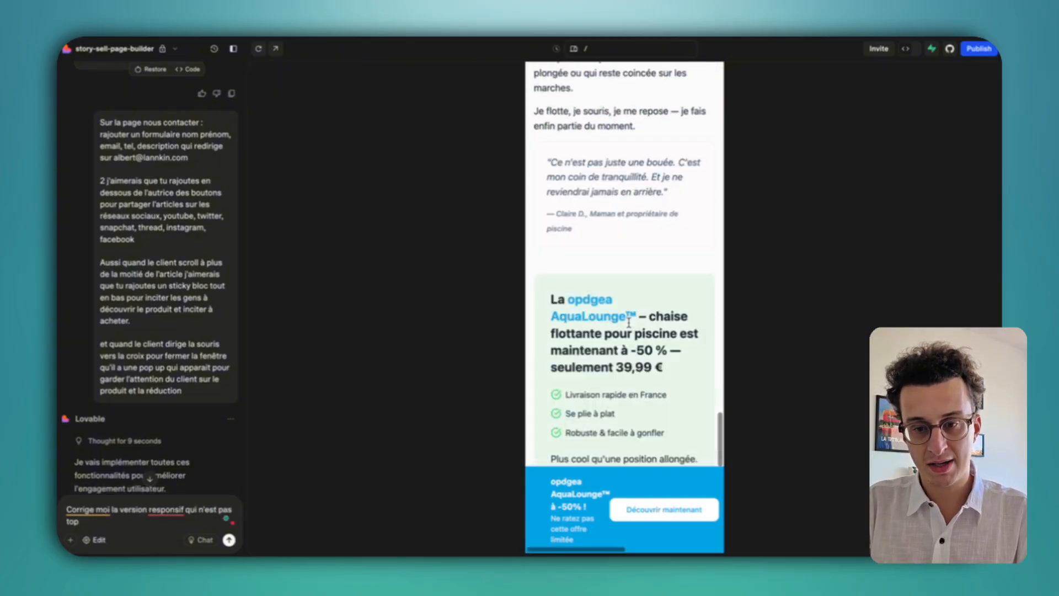
pyautogui.scroll(1, 629, 323)
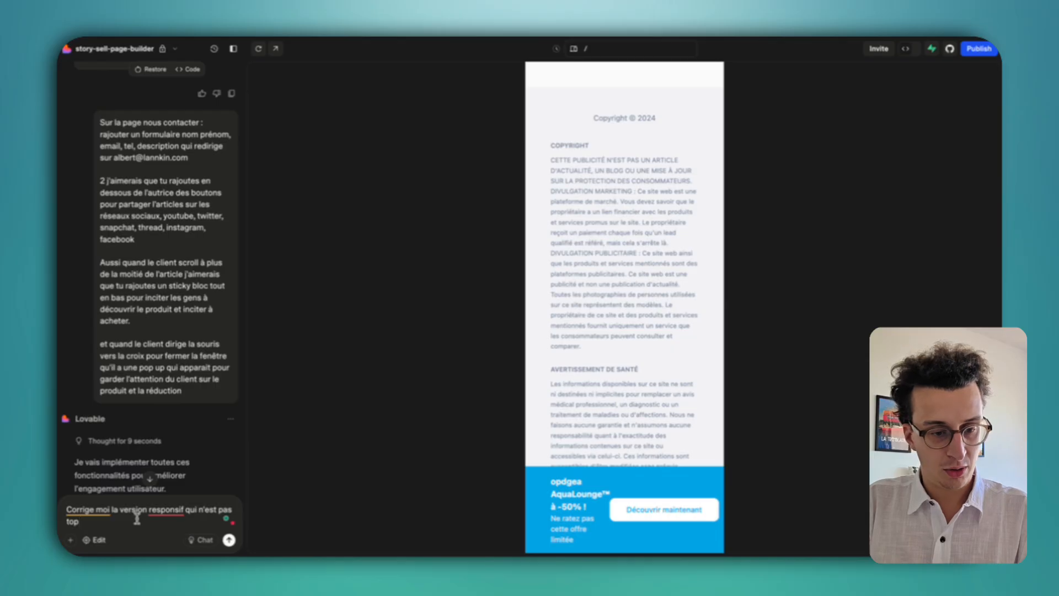
pyautogui.write('.')
pyautogui.hotkey('shift', 'Return')
pyautogui.hotkey('shift', 'Return')
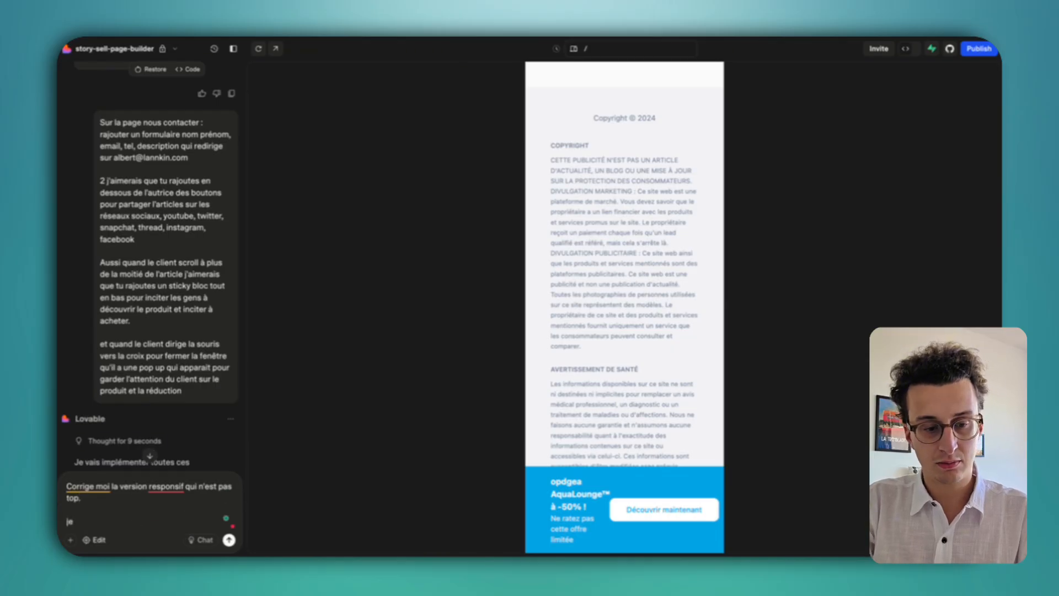
pyautogui.press('Return')
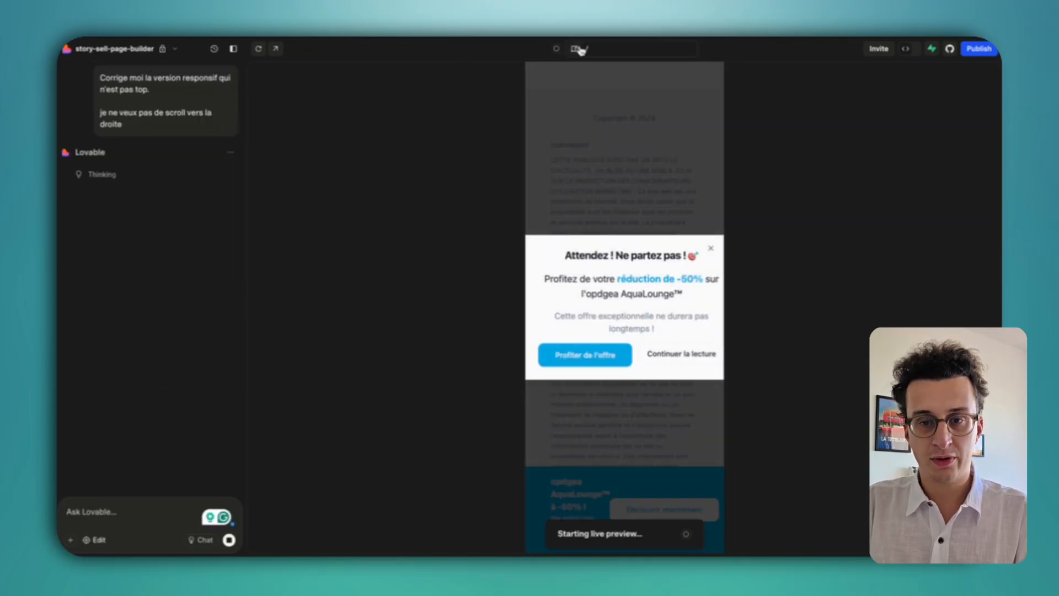
pyautogui.click(573, 48)
pyautogui.click(727, 254)
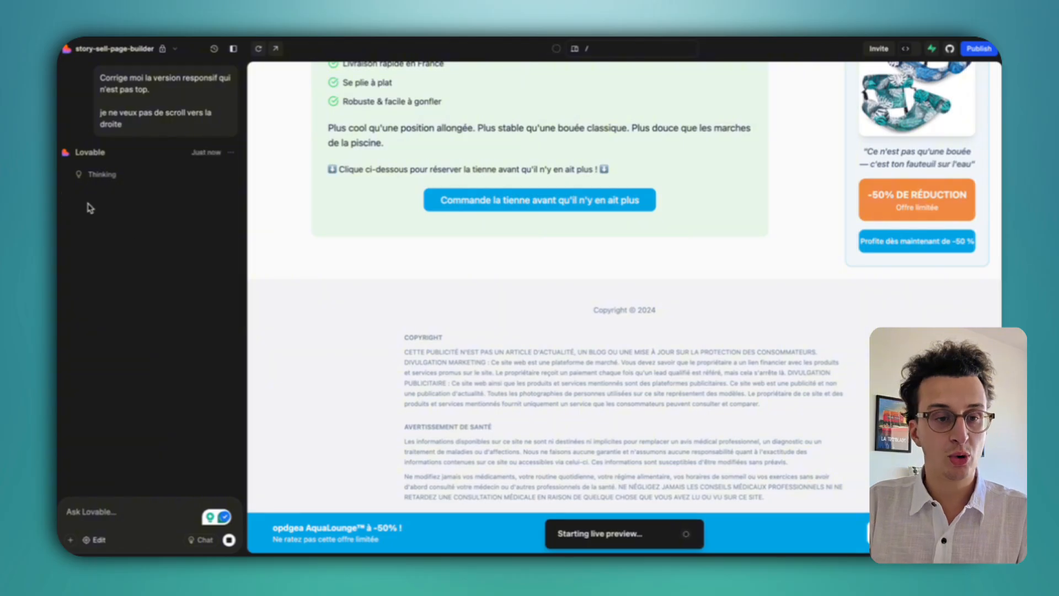
# Scroll the article preview and select passages of its text.
pyautogui.scroll(8, 156, 243)
pyautogui.scroll(-5, 156, 243)
pyautogui.scroll(3, 157, 242)
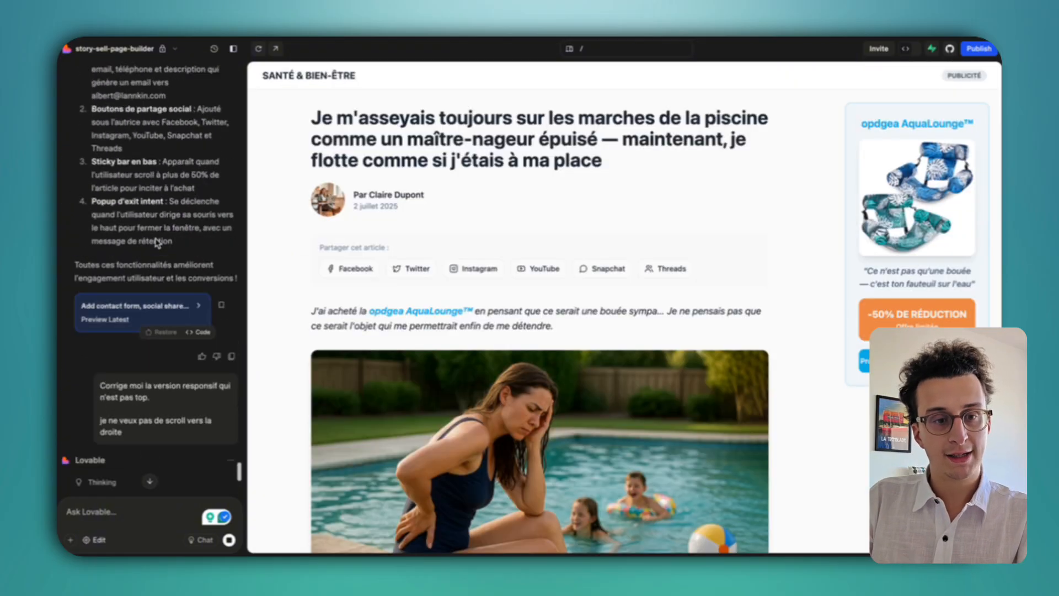
pyautogui.scroll(10, 157, 242)
pyautogui.moveTo(182, 275); pyautogui.dragTo(130, 222)
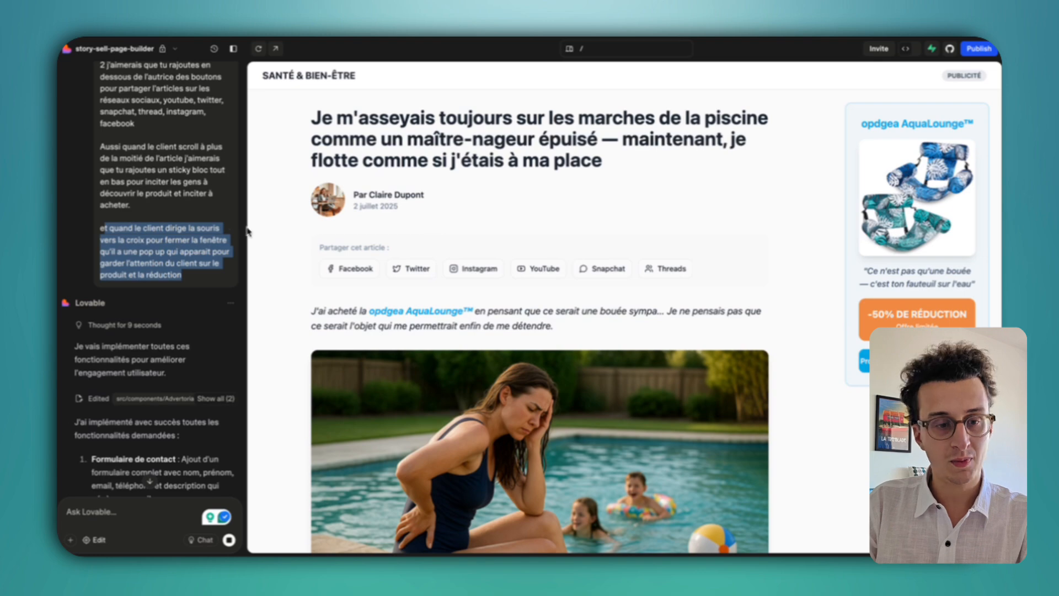
pyautogui.click(190, 274)
pyautogui.moveTo(221, 280); pyautogui.dragTo(198, 238)
pyautogui.click(582, 211)
# Dismiss the exit-intent popup, highlighting its discount message along the way.
pyautogui.scroll(-1, 596, 372)
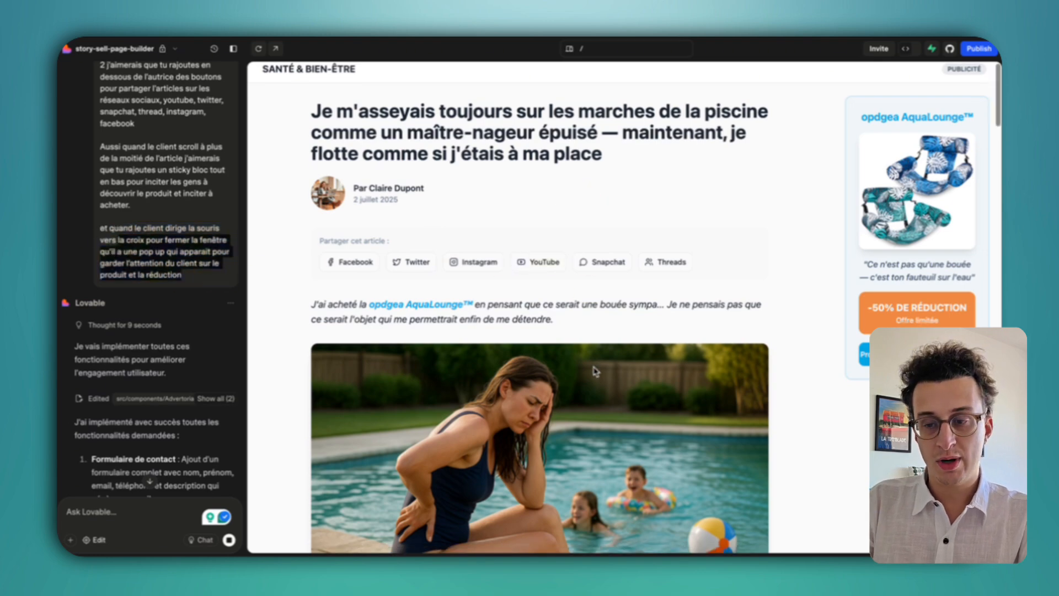
pyautogui.scroll(-15, 594, 370)
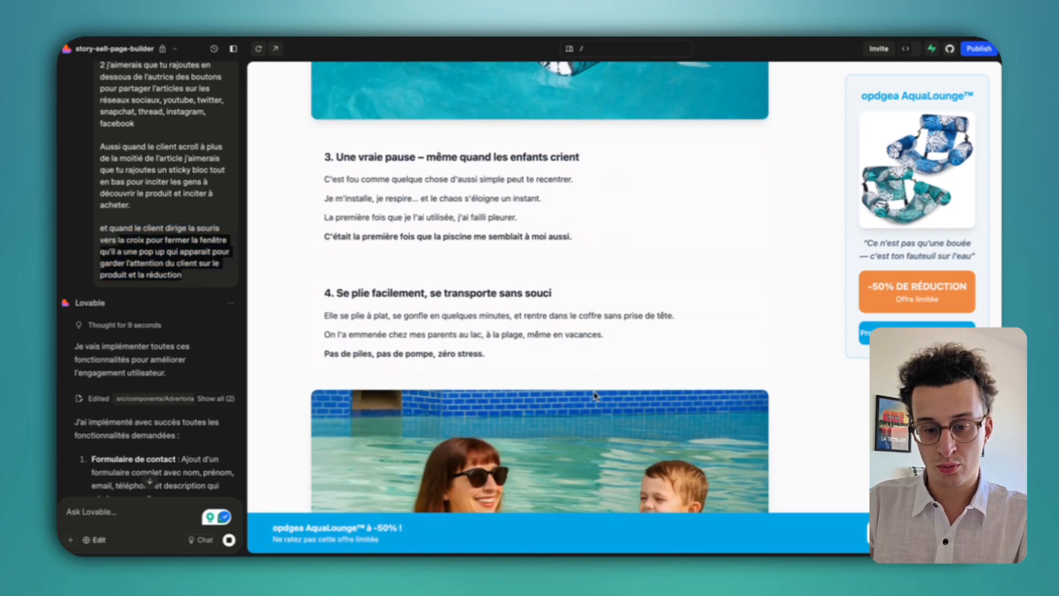
pyautogui.moveTo(634, 44)
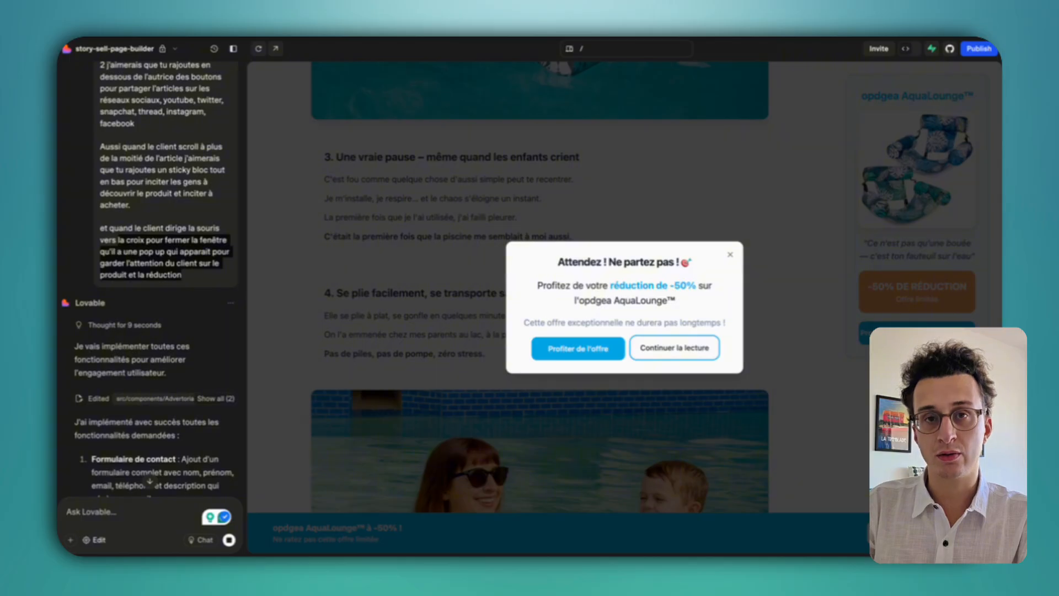
pyautogui.click(730, 253)
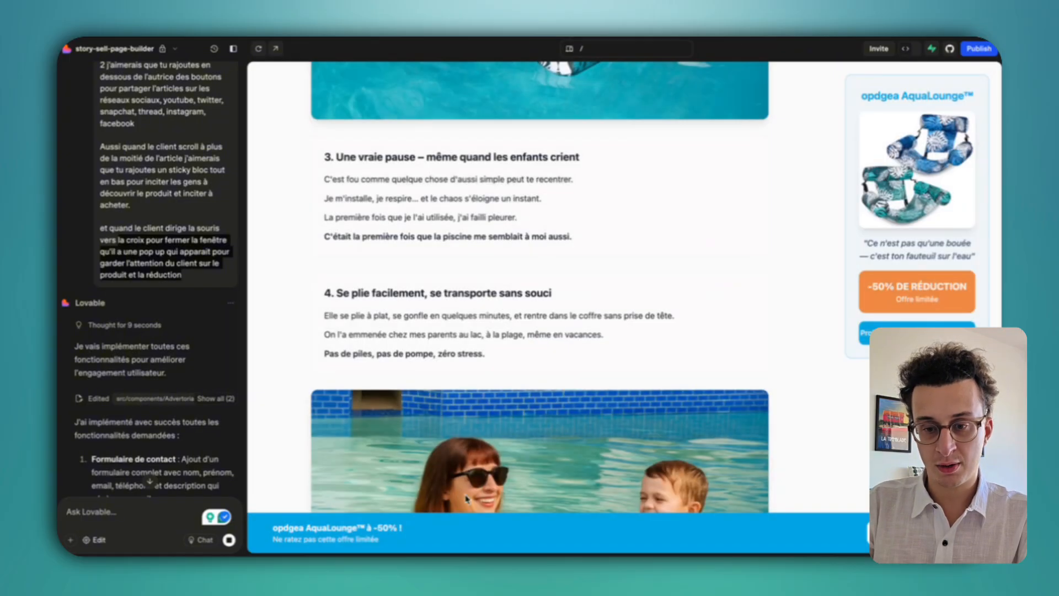
pyautogui.moveTo(711, 39)
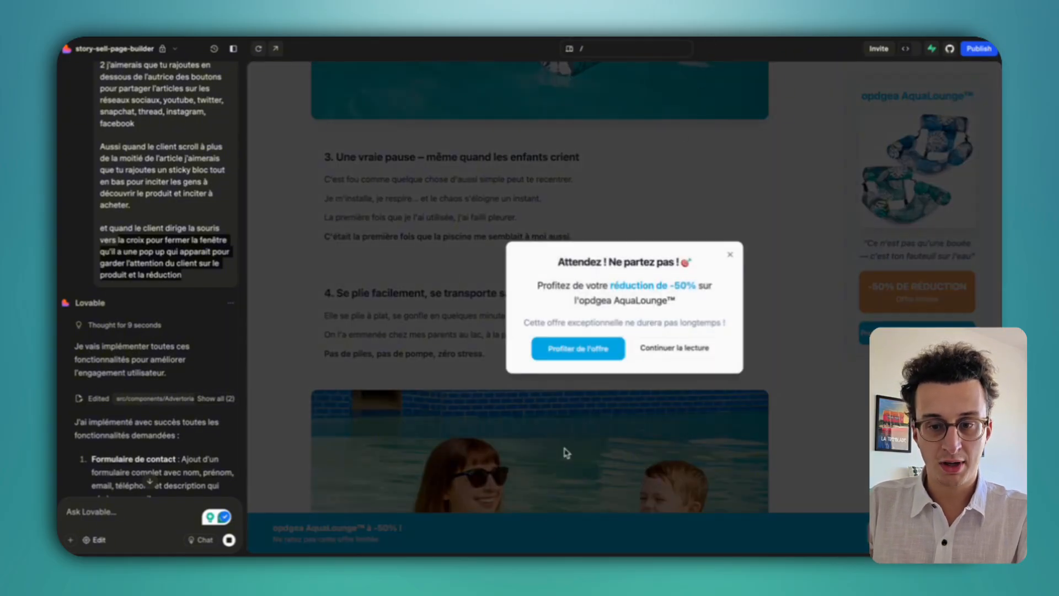
pyautogui.moveTo(644, 314); pyautogui.dragTo(718, 238)
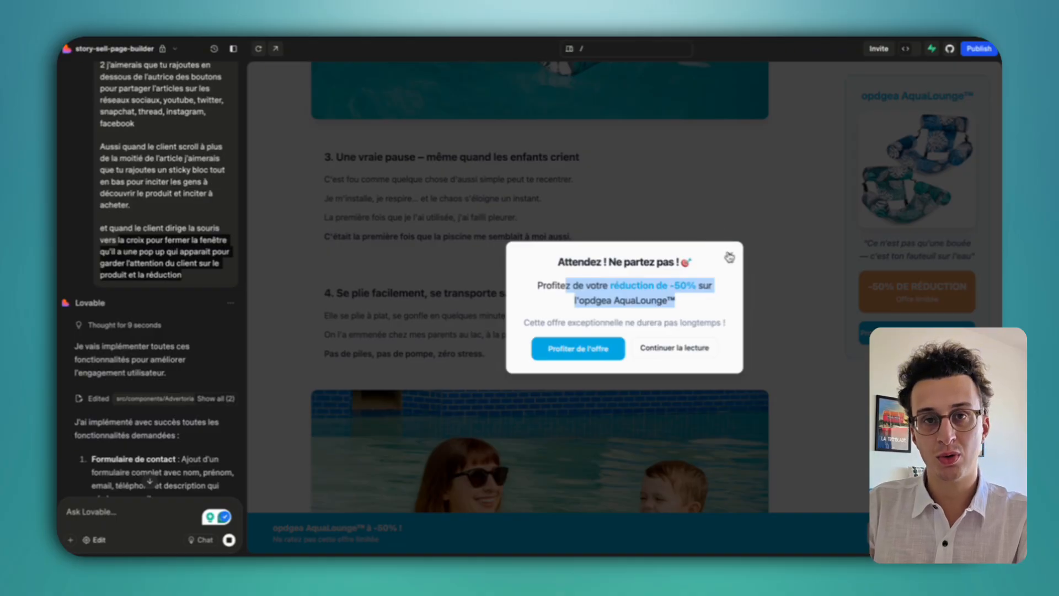
pyautogui.click(729, 257)
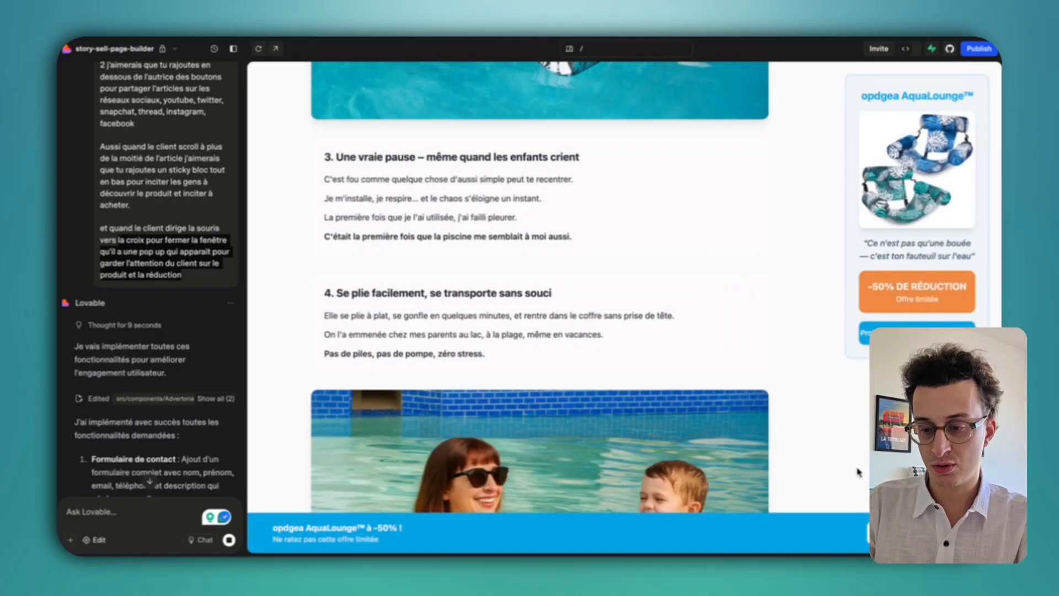
# Scroll up and down through the preview to check the page layout.
pyautogui.scroll(-3, 859, 472)
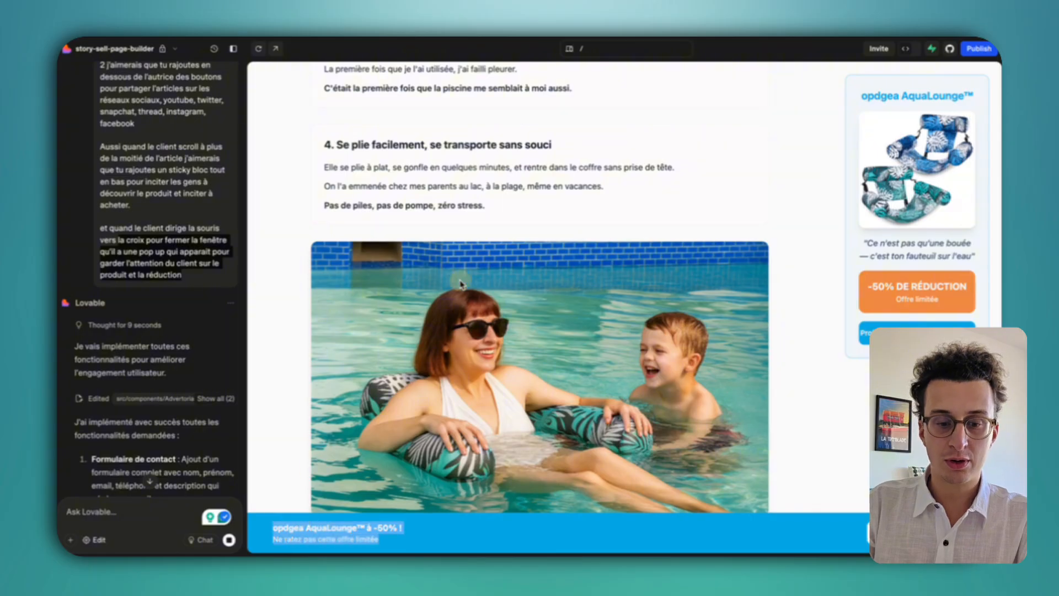
pyautogui.scroll(-8, 552, 226)
pyautogui.scroll(20, 550, 228)
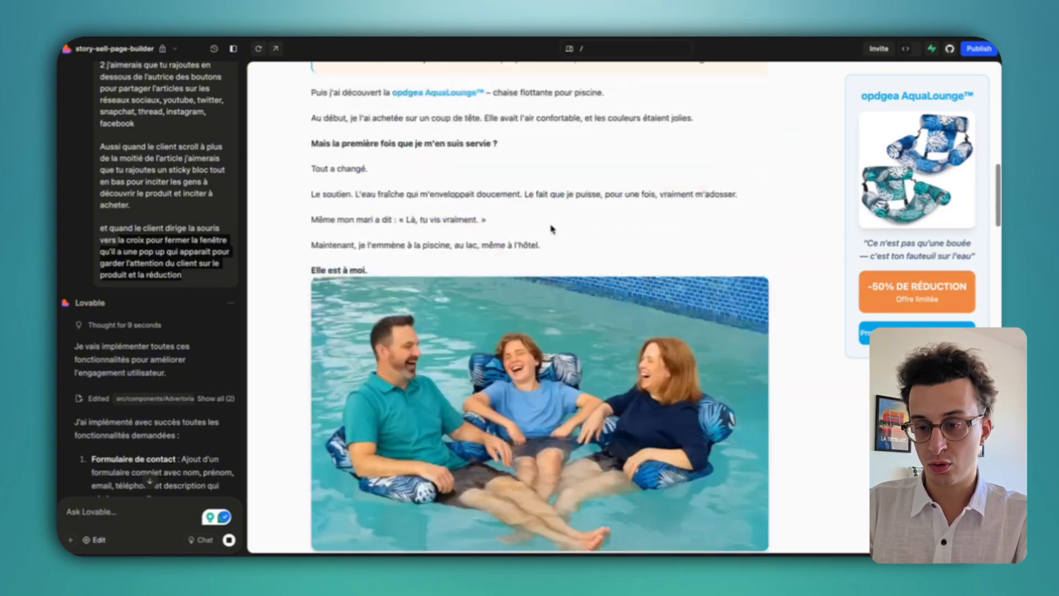
pyautogui.scroll(-18, 551, 227)
pyautogui.scroll(15, 550, 224)
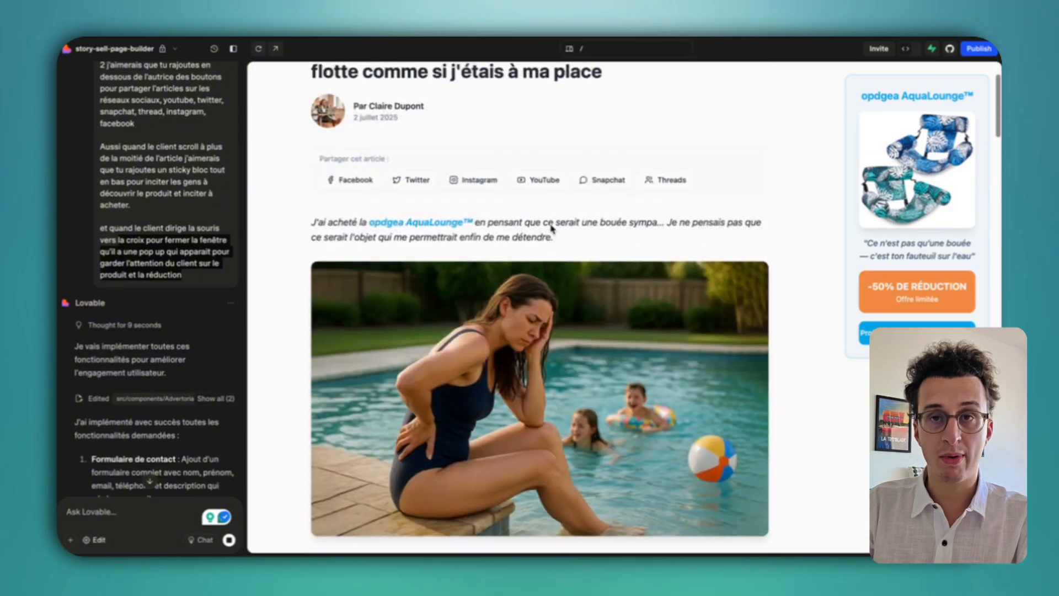
pyautogui.scroll(-12, 552, 229)
pyautogui.scroll(-20, 552, 229)
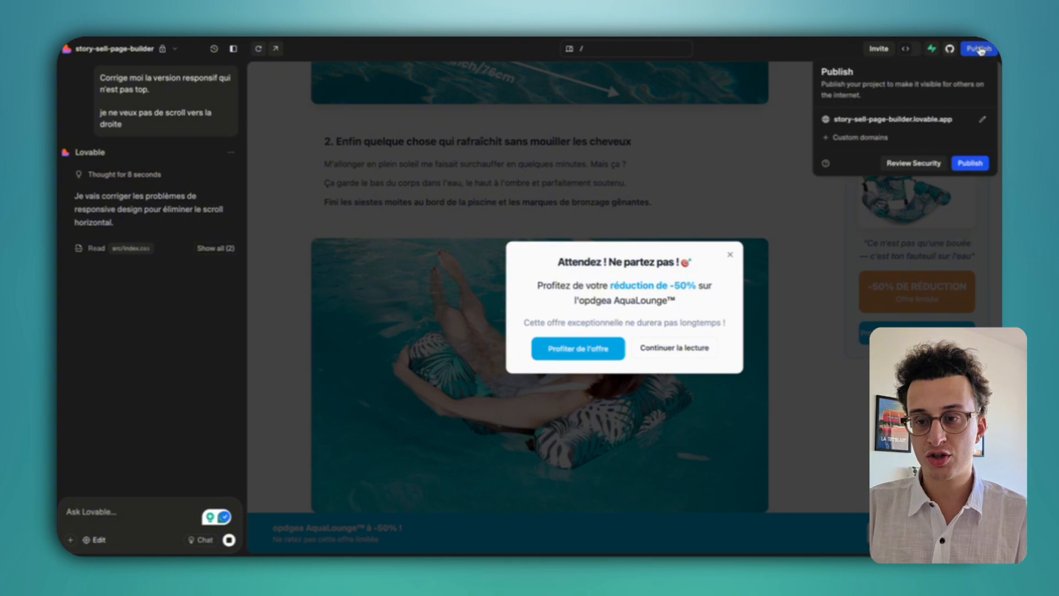
pyautogui.click(851, 140)
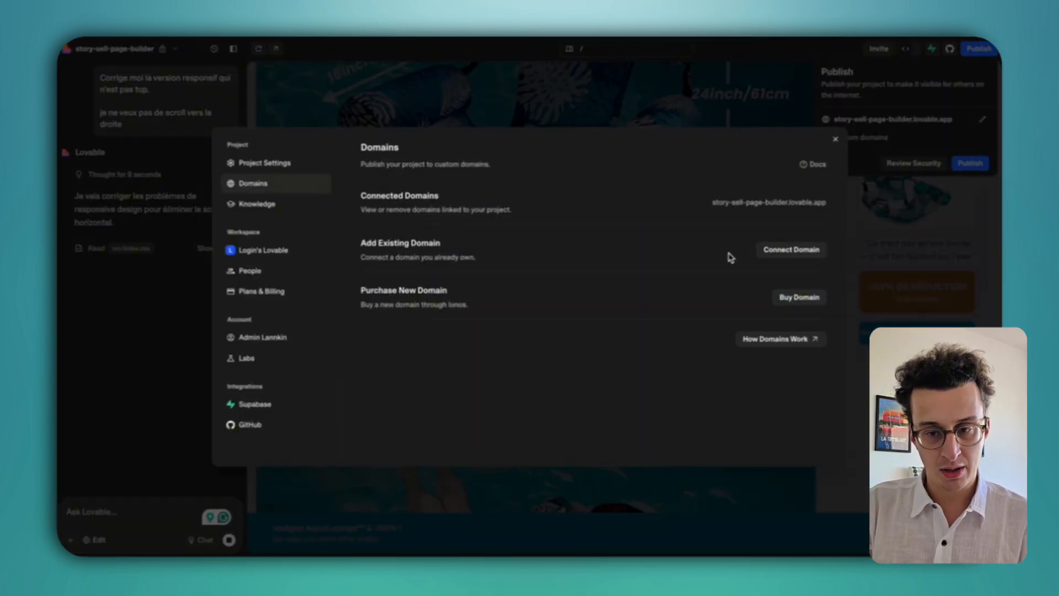
pyautogui.click(804, 248)
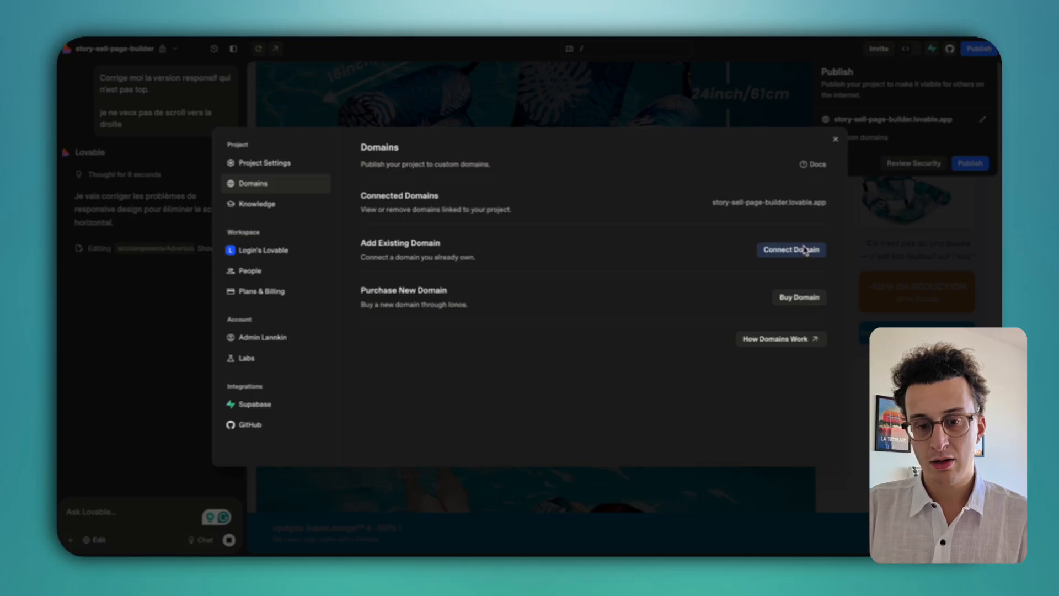
pyautogui.click(802, 295)
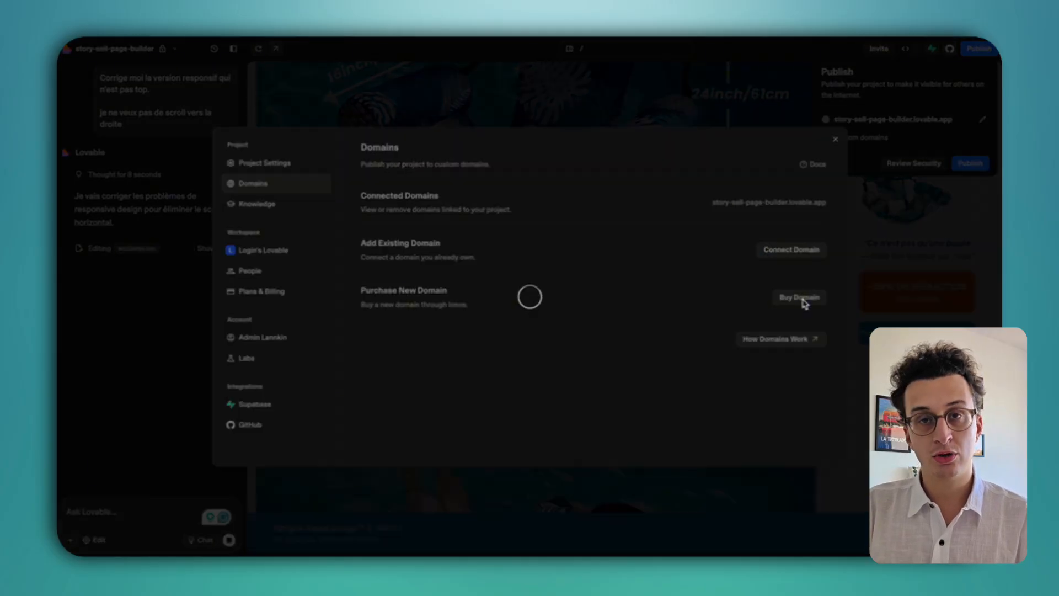
pyautogui.click(571, 378)
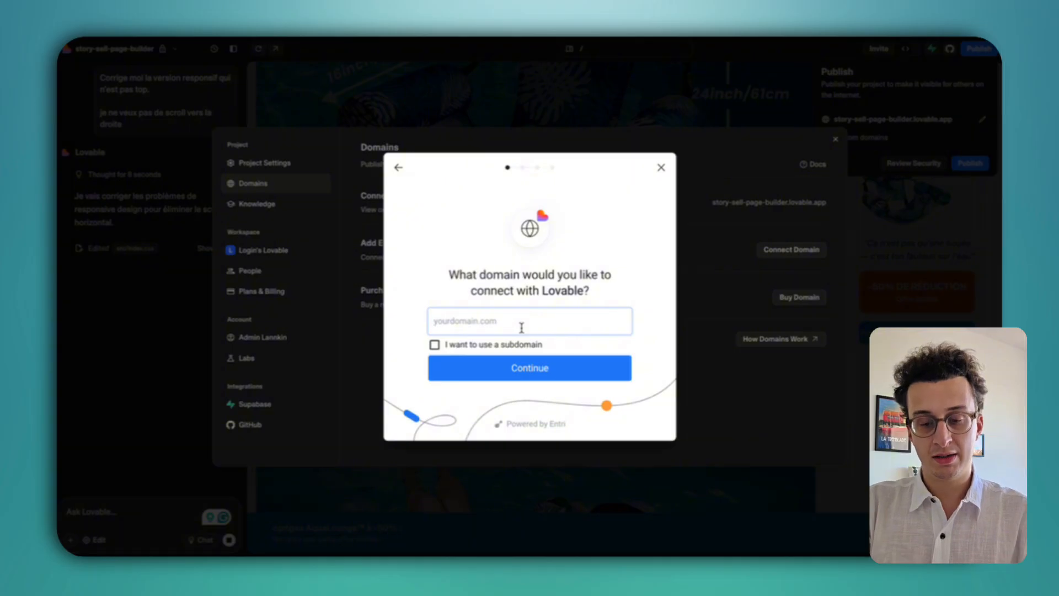
pyautogui.write('clo')
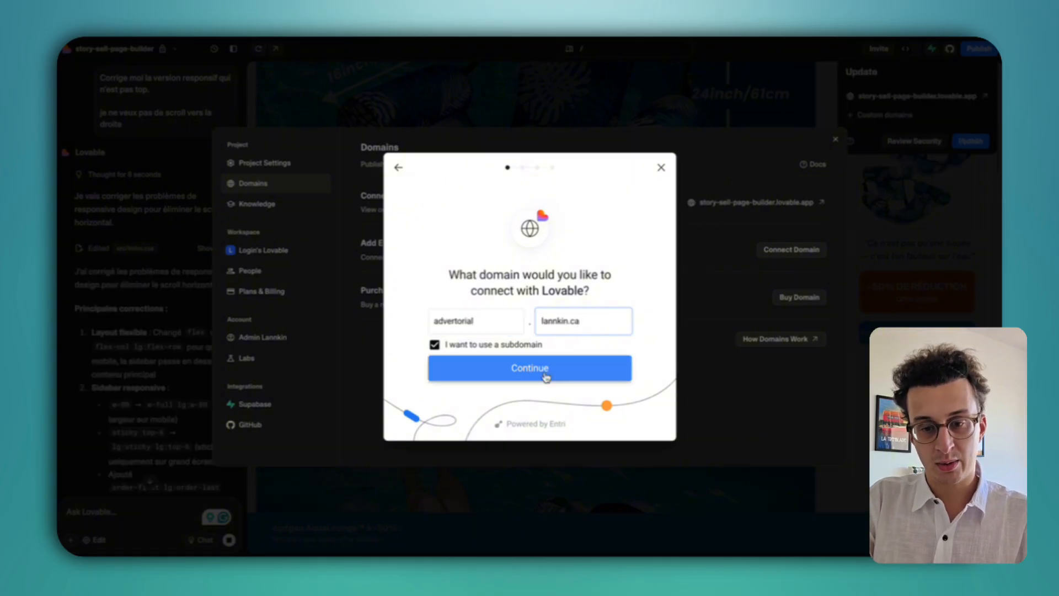
pyautogui.click(540, 368)
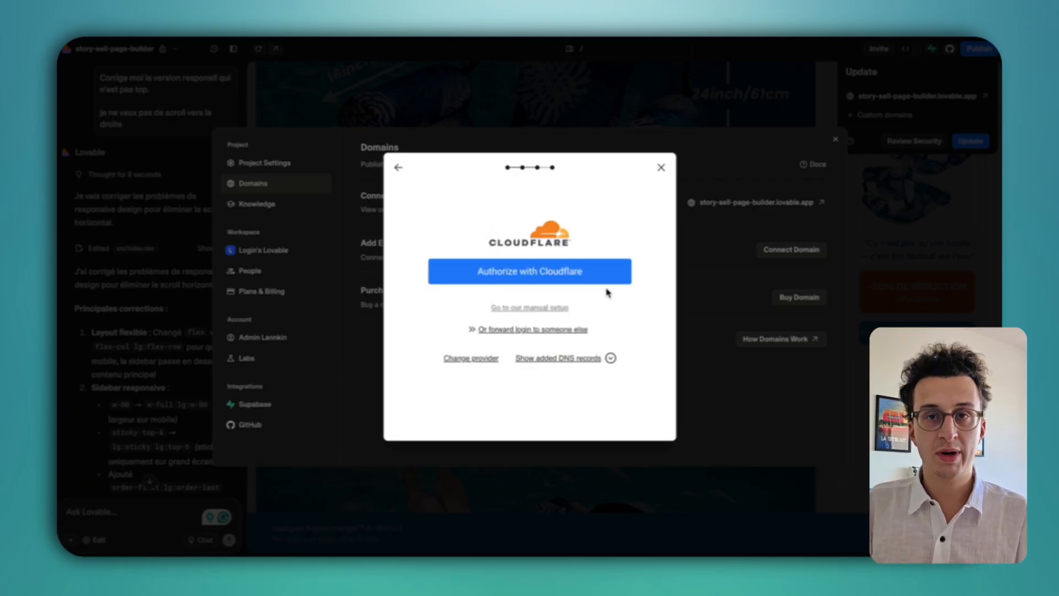
pyautogui.click(662, 168)
pyautogui.click(547, 119)
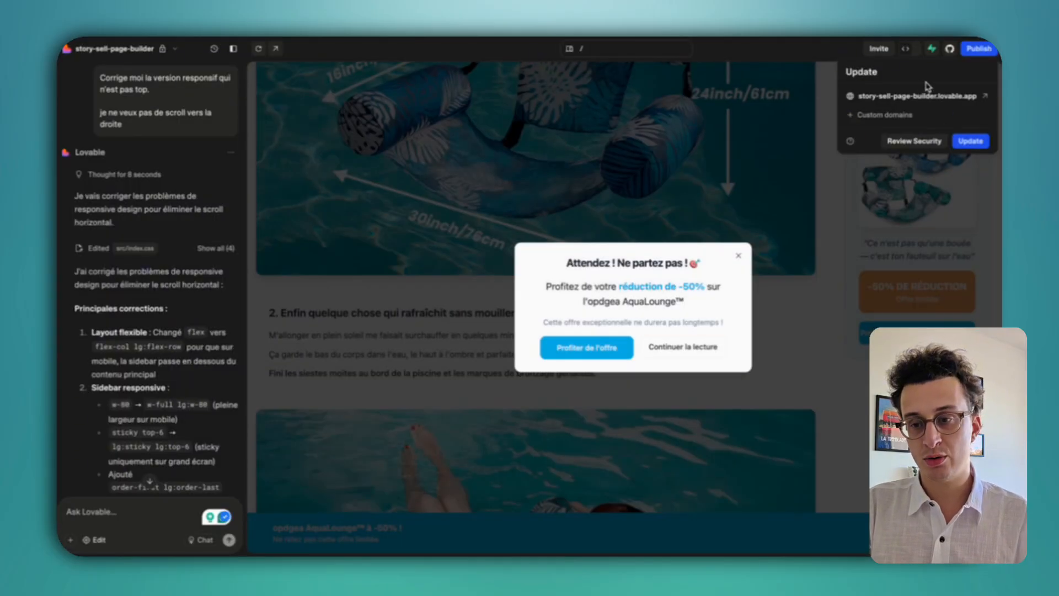
# Publish the update and scroll through the live story-sell-page-builder.lovable.app page.
pyautogui.click(969, 141)
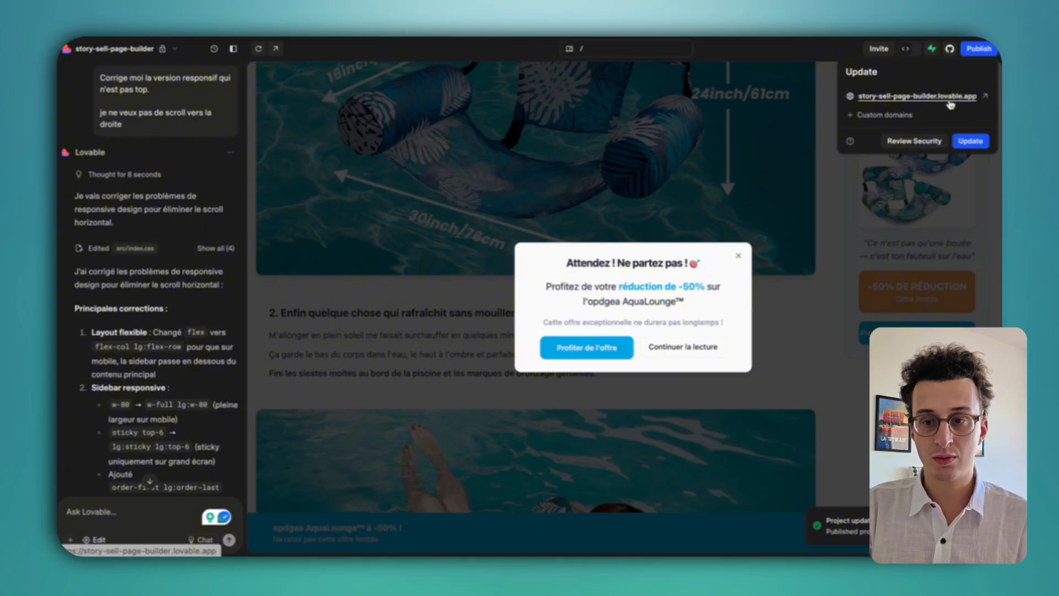
pyautogui.click(986, 97)
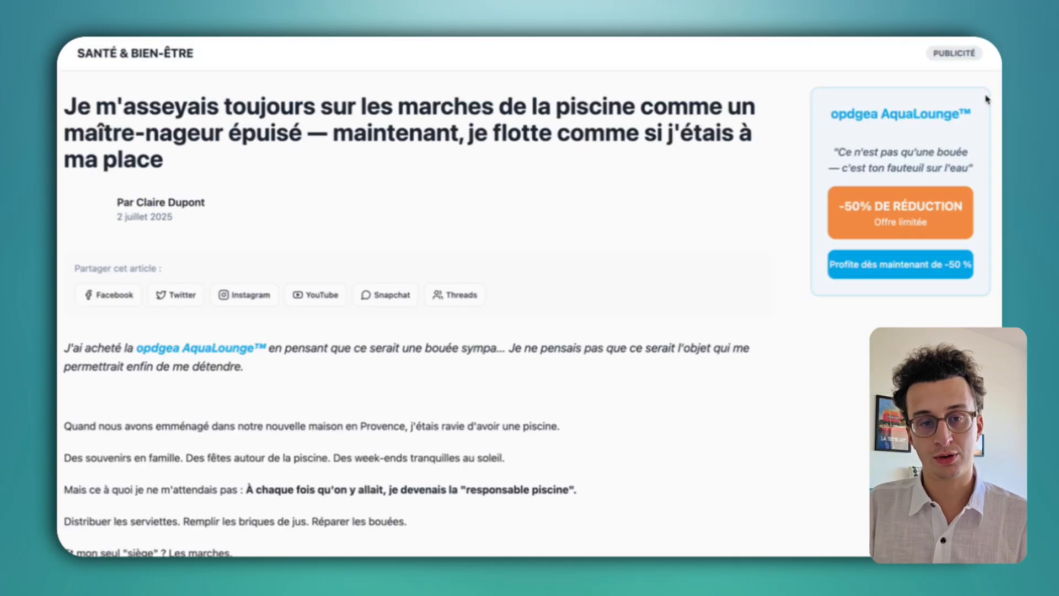
pyautogui.scroll(-20, 654, 260)
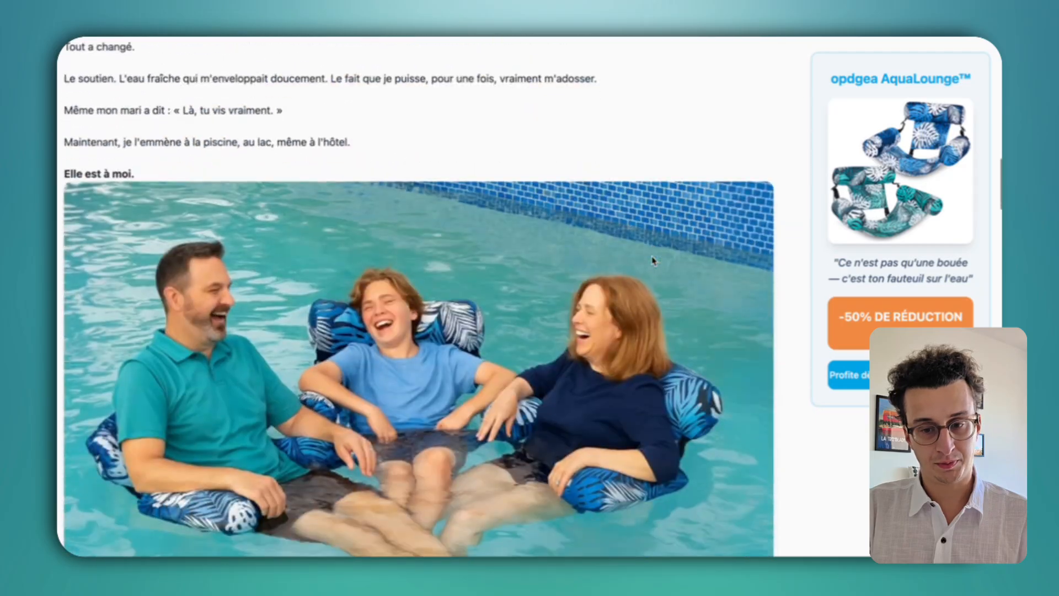
pyautogui.scroll(-15, 513, 363)
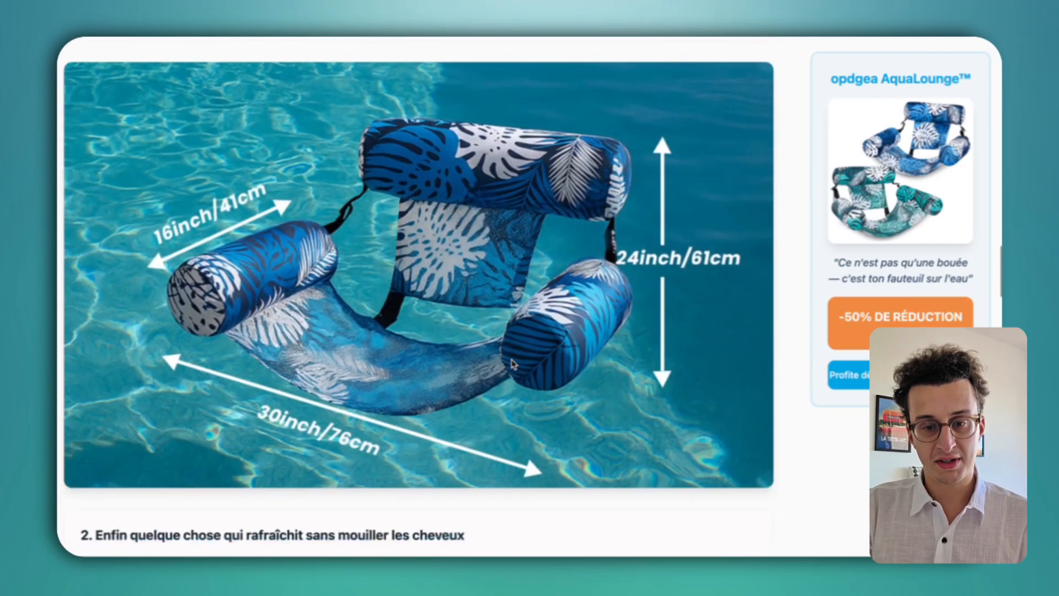
pyautogui.scroll(-20, 513, 363)
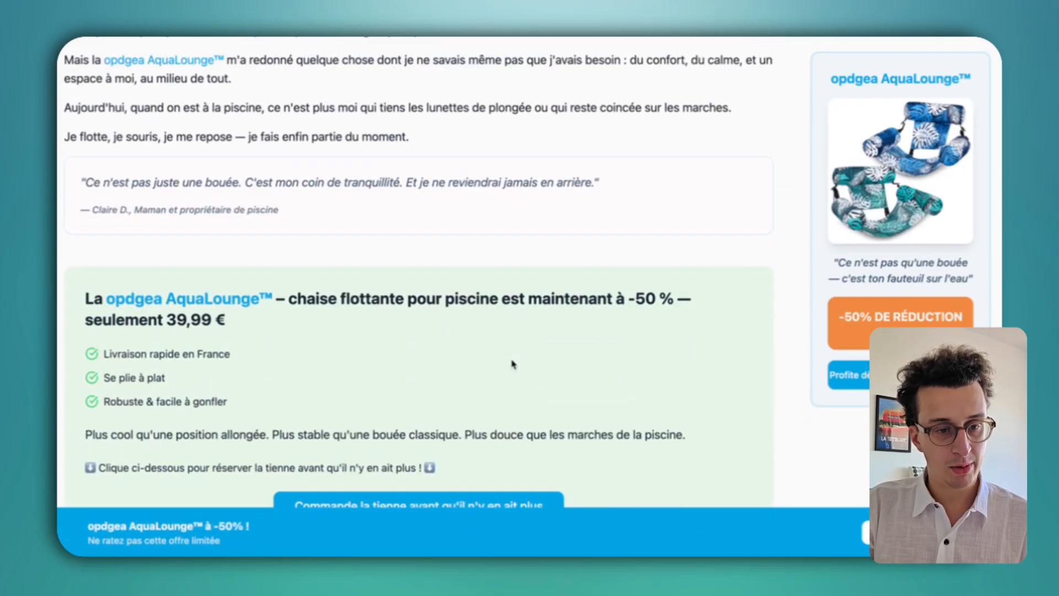
pyautogui.scroll(20, 511, 362)
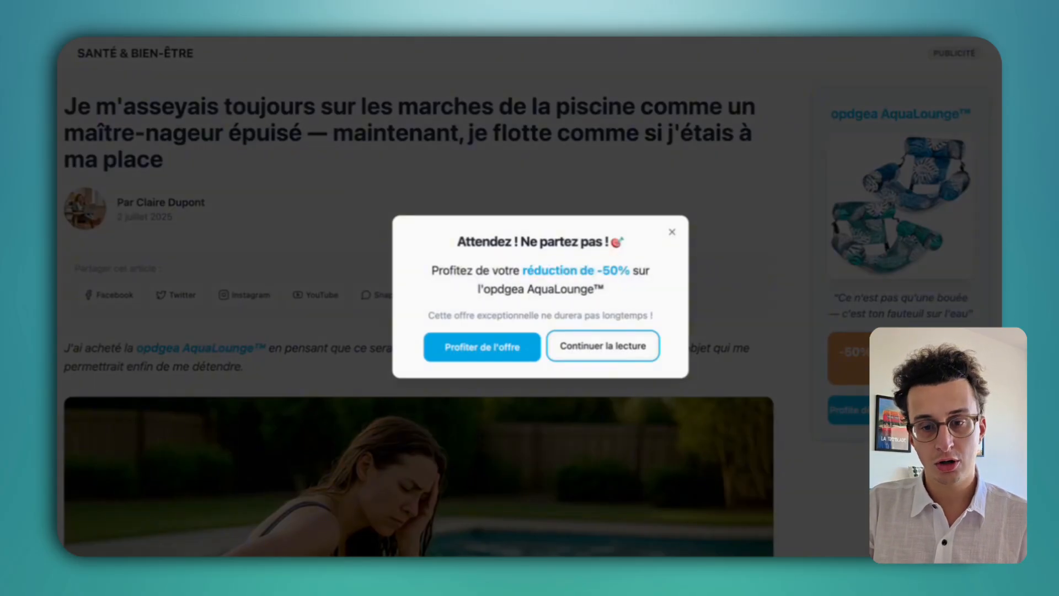
# Close the exit-intent discount popup on the live page and check the content beneath.
pyautogui.click(668, 233)
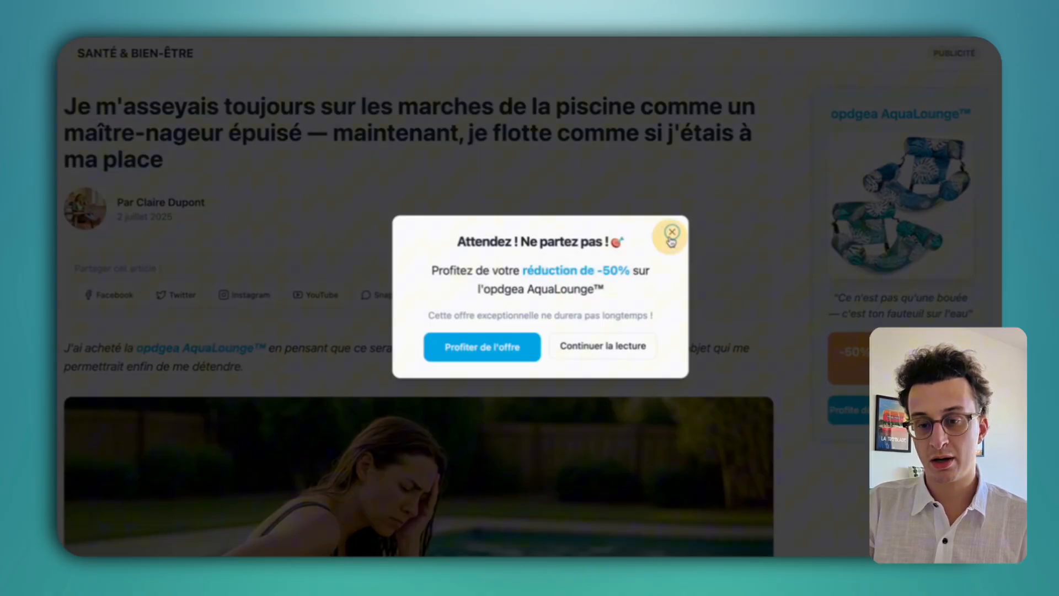
pyautogui.click(671, 234)
pyautogui.scroll(-20, 618, 416)
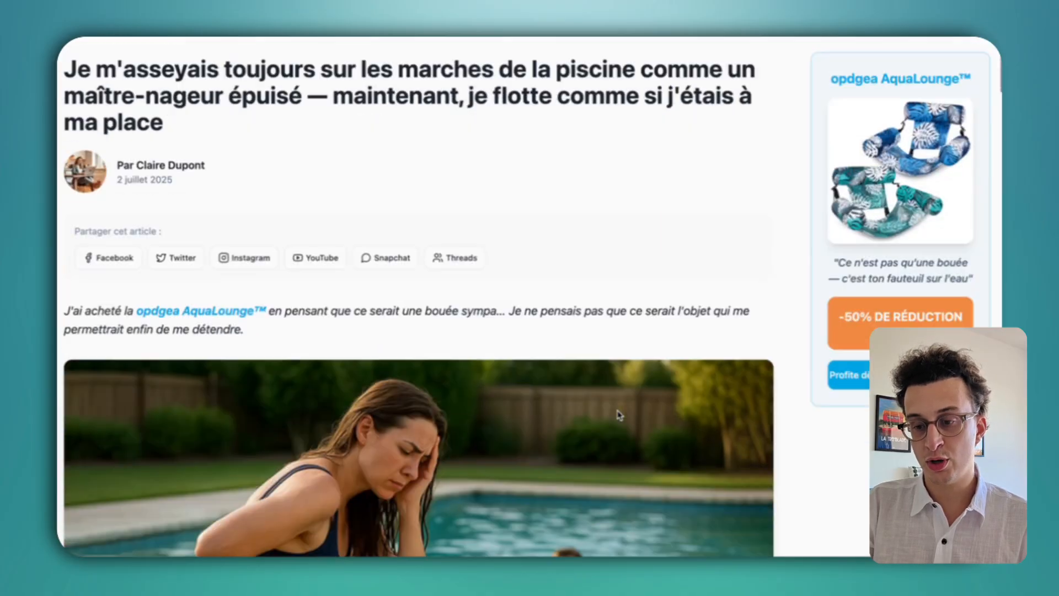
pyautogui.scroll(5, 619, 415)
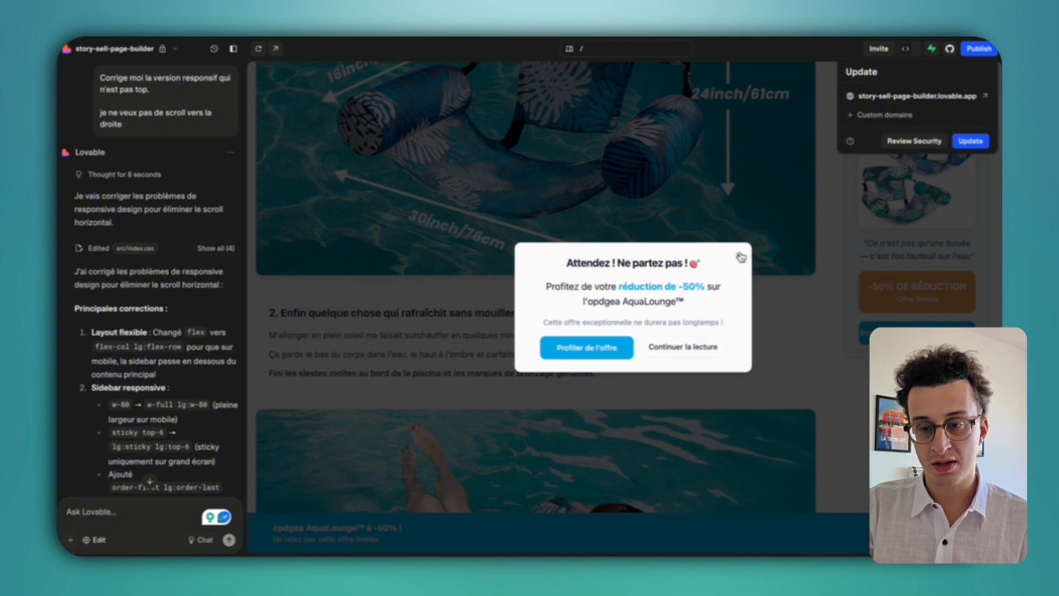
# Dismiss the exit-intent discount popup in the editor preview.
pyautogui.click(741, 257)
pyautogui.scroll(-15, 589, 292)
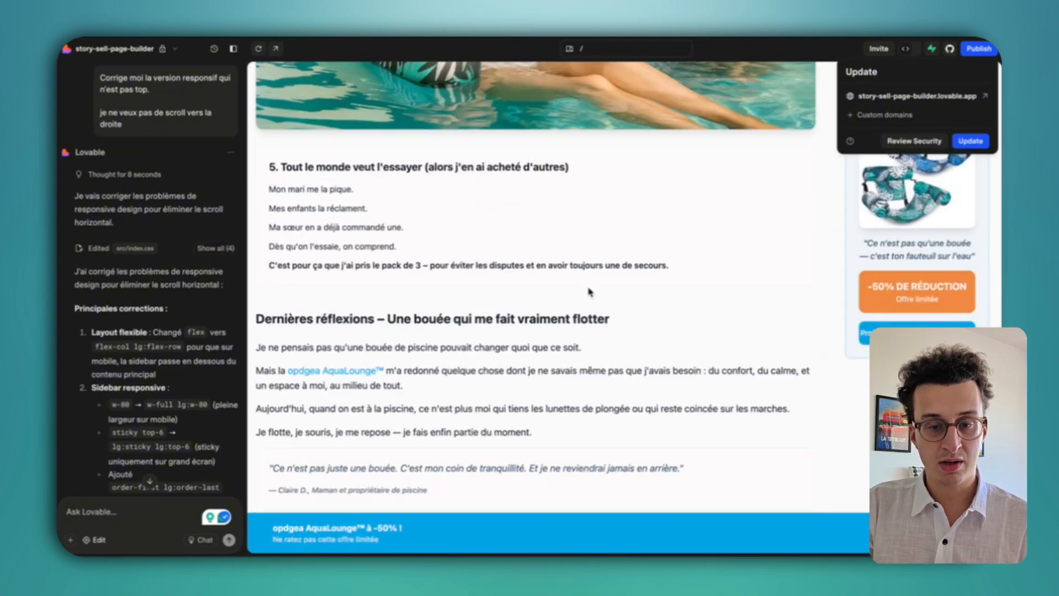
pyautogui.scroll(-5, 589, 291)
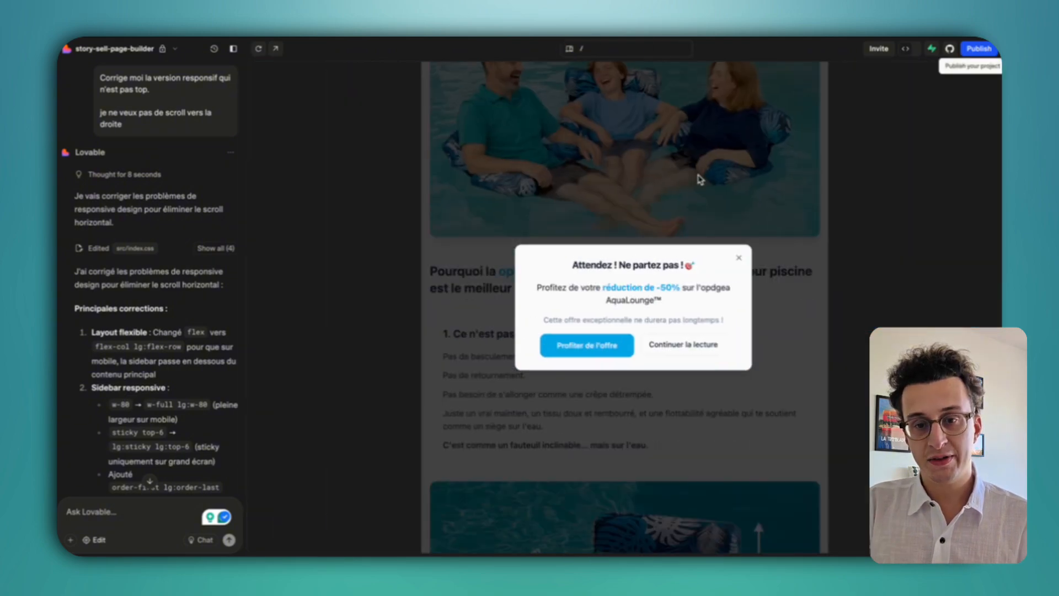
pyautogui.click(738, 259)
# Switch the preview to mobile width, close the popup, and scroll through the stacked layout.
pyautogui.click(570, 49)
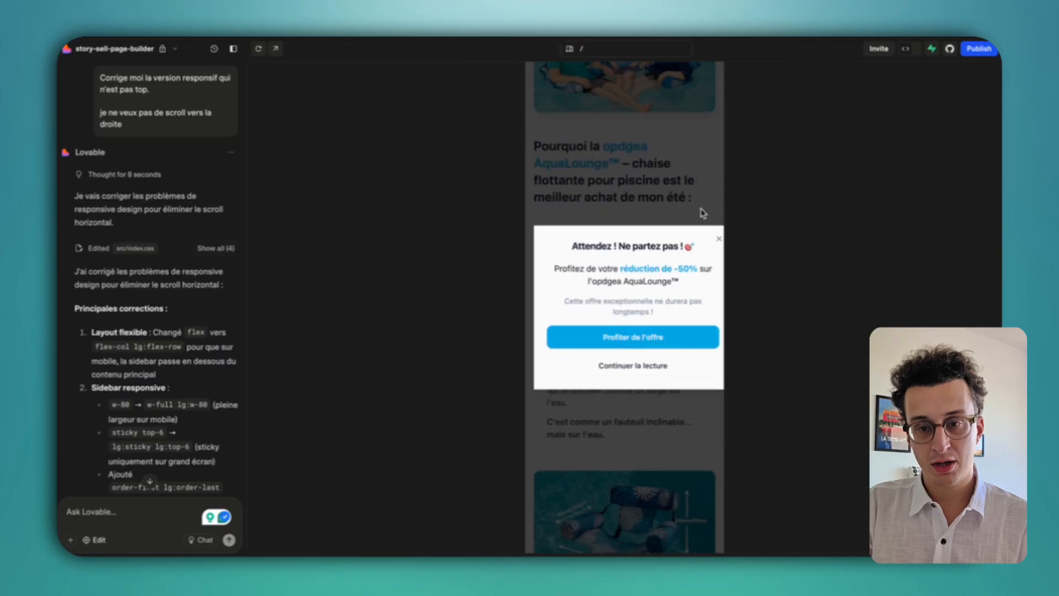
pyautogui.click(718, 240)
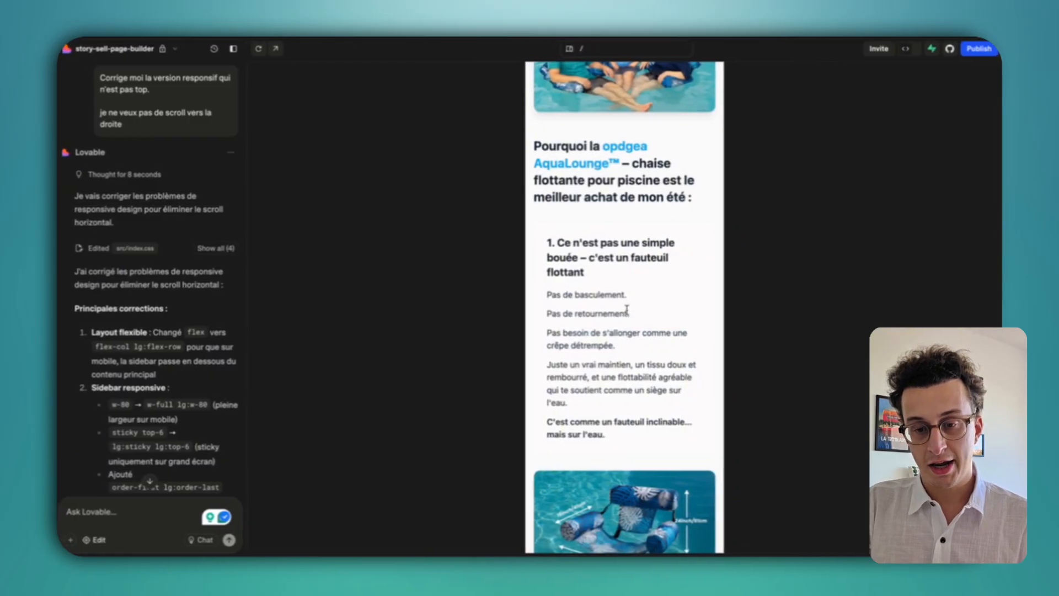
pyautogui.scroll(-10, 627, 314)
pyautogui.scroll(-15, 627, 315)
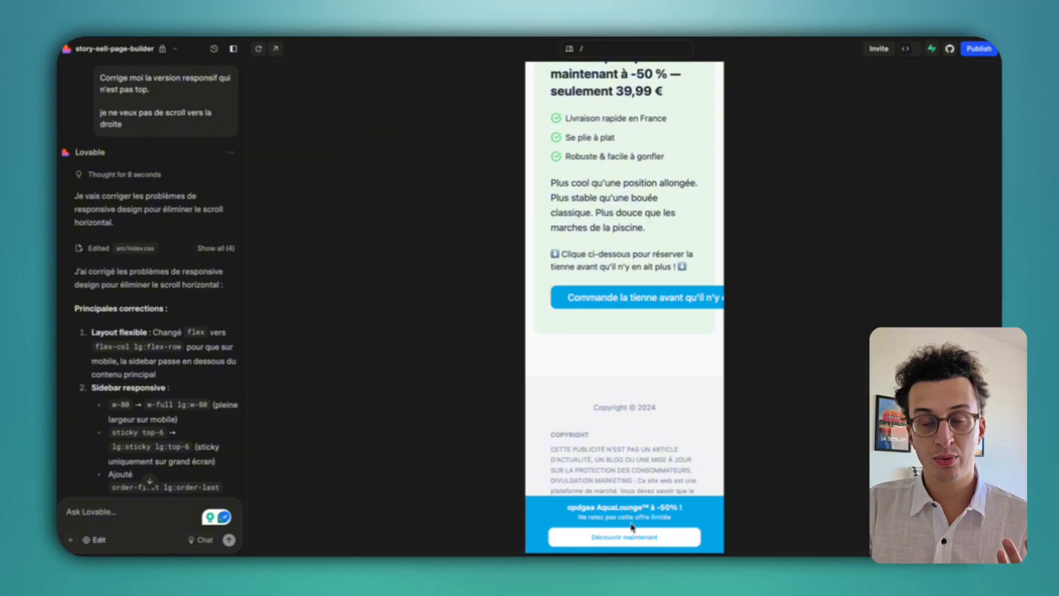
pyautogui.scroll(-10, 204, 362)
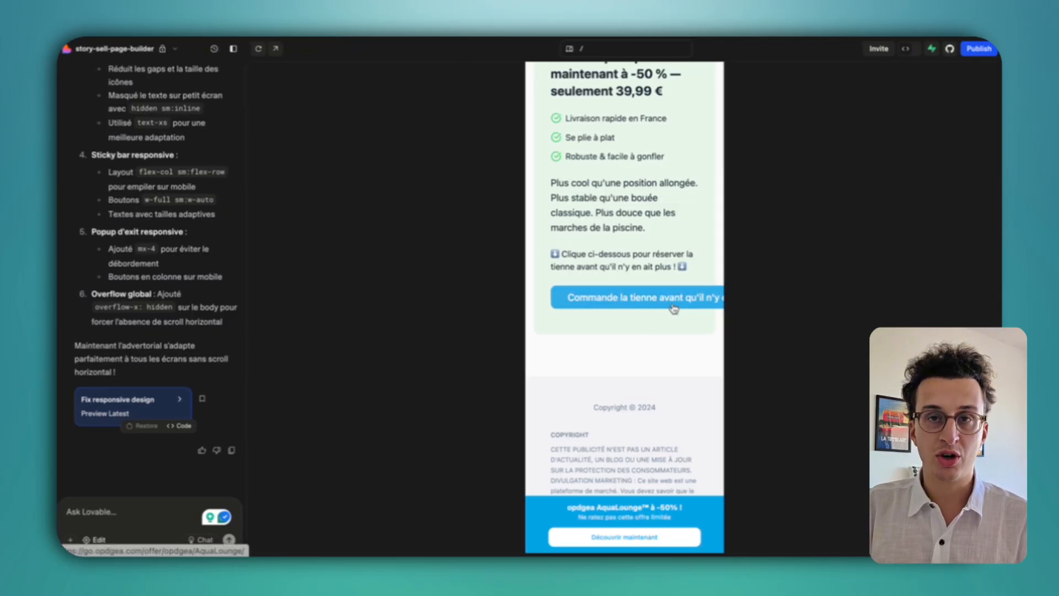
pyautogui.scroll(-5, 674, 307)
pyautogui.scroll(20, 634, 312)
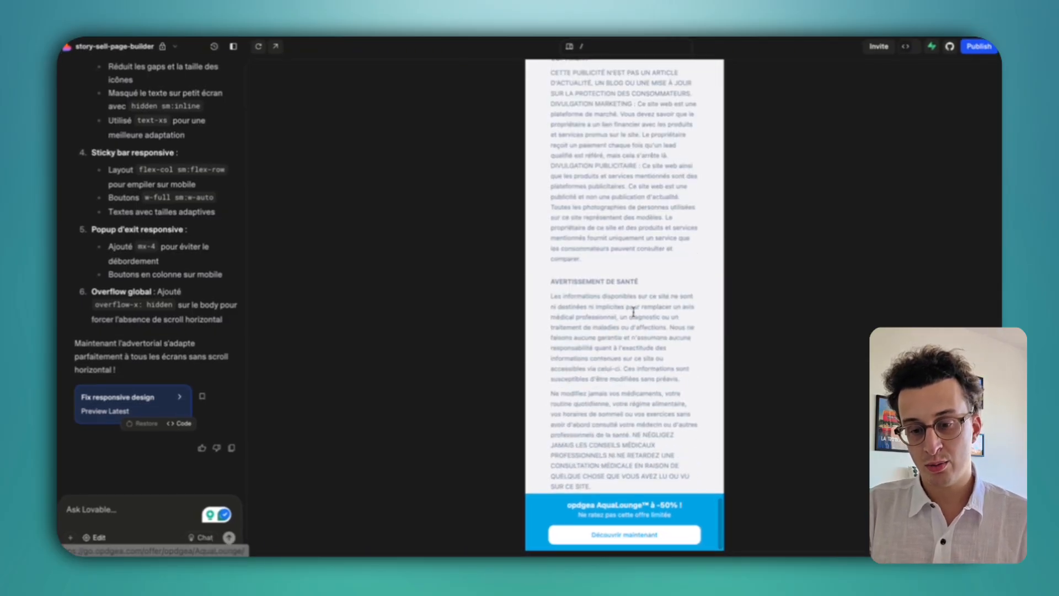
pyautogui.scroll(10, 634, 316)
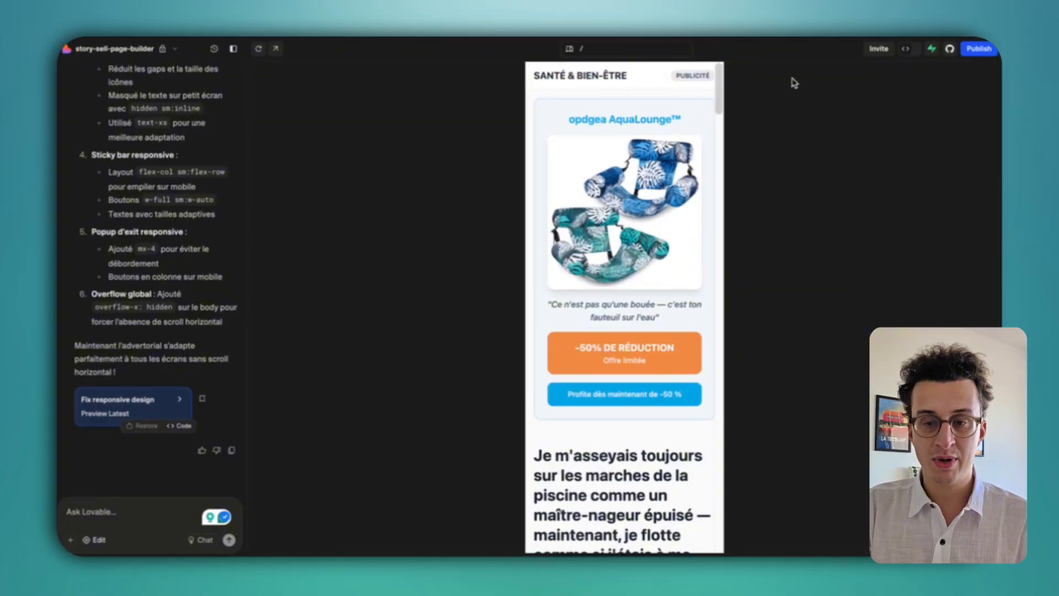